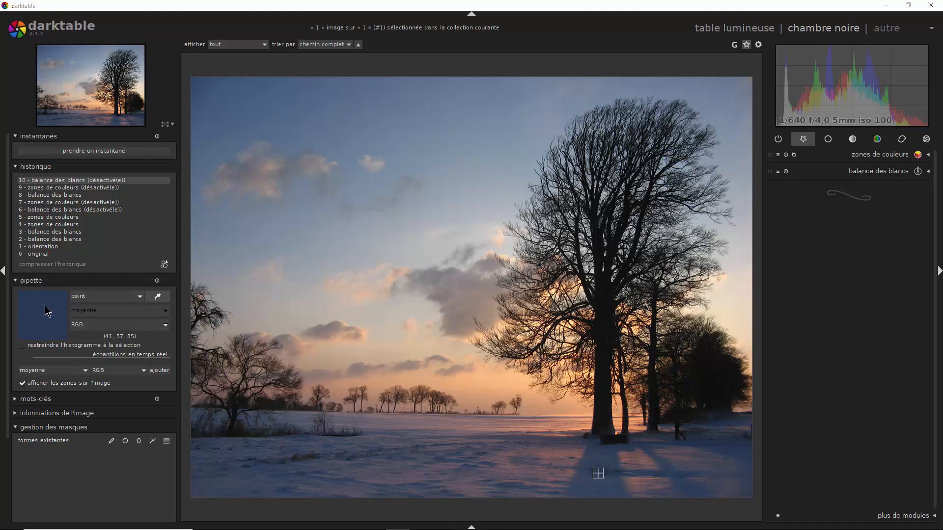
- Set the white balance preset to spot and sample a small area of the grey cloud beside the tree
{"action": "left_click", "coordinate": [156, 297]}
{"action": "left_click", "coordinate": [157, 296]}
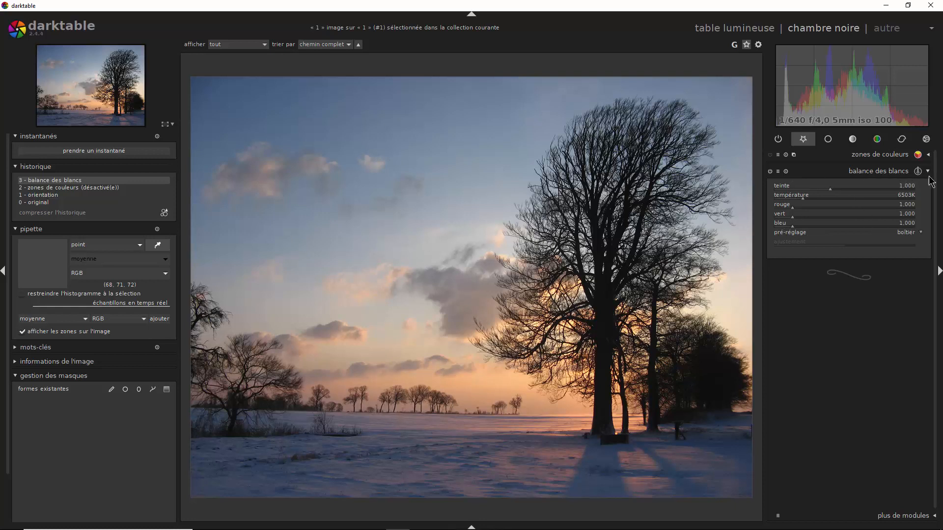
{"action": "left_click", "coordinate": [903, 231]}
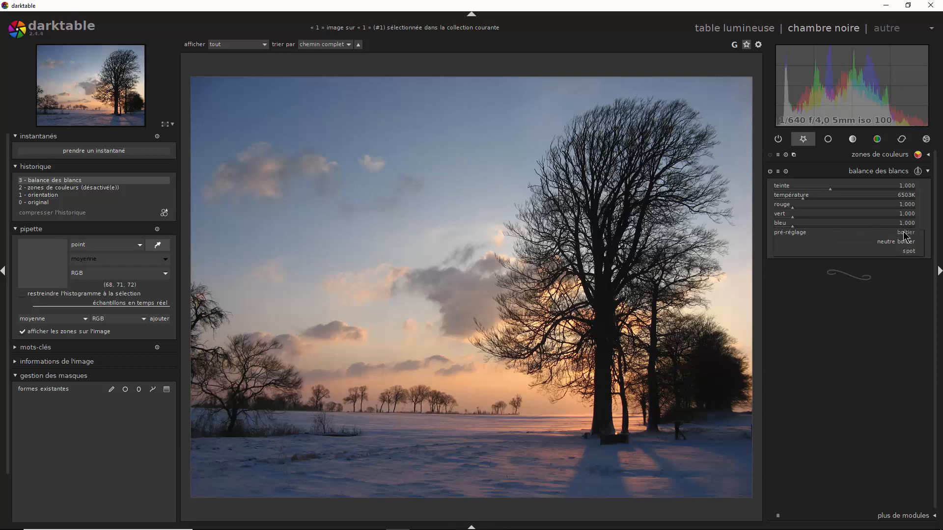
{"action": "left_click", "coordinate": [909, 250]}
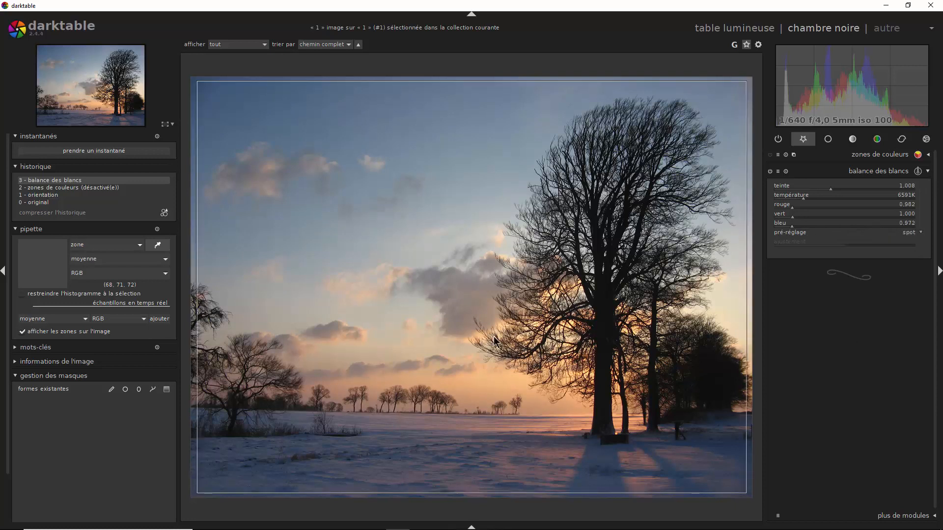
{"action": "left_click_drag", "start_coordinate": [467, 297], "coordinate": [489, 315]}
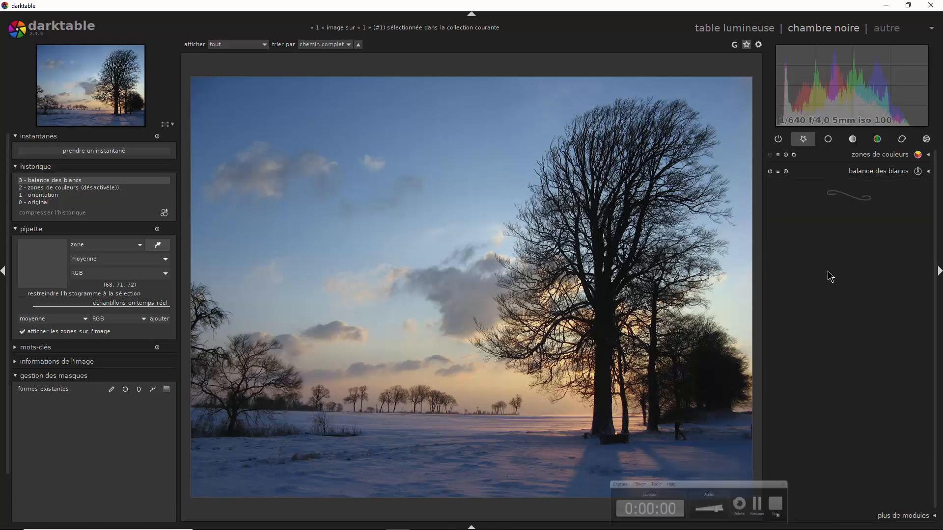
- Enable the zones de couleurs module and sample the blue of the upper sky with its colour picker
{"action": "left_click", "coordinate": [769, 155]}
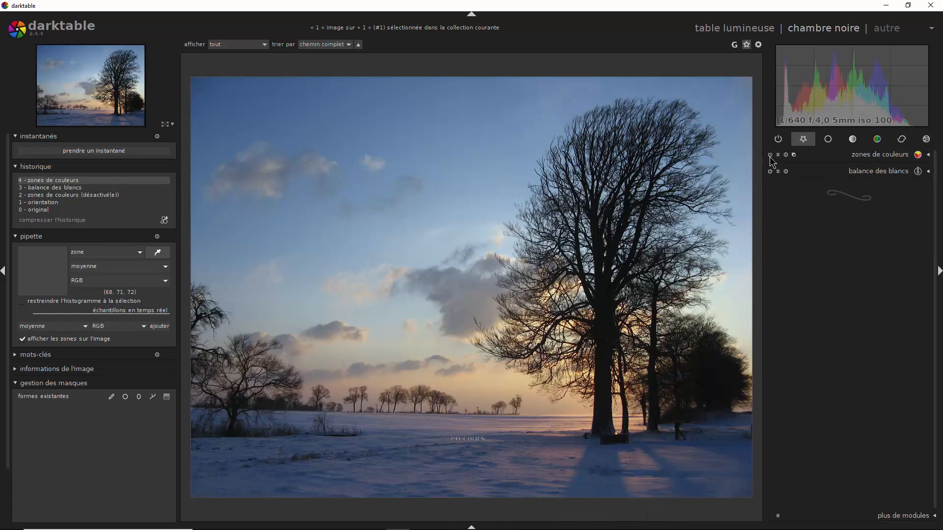
{"action": "left_click", "coordinate": [916, 156]}
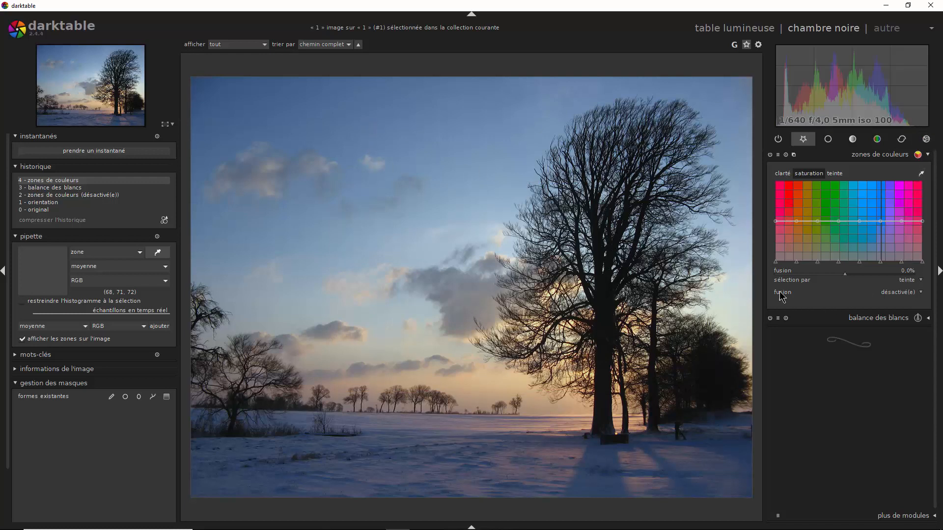
{"action": "left_click", "coordinate": [921, 174]}
{"action": "left_click", "coordinate": [432, 144]}
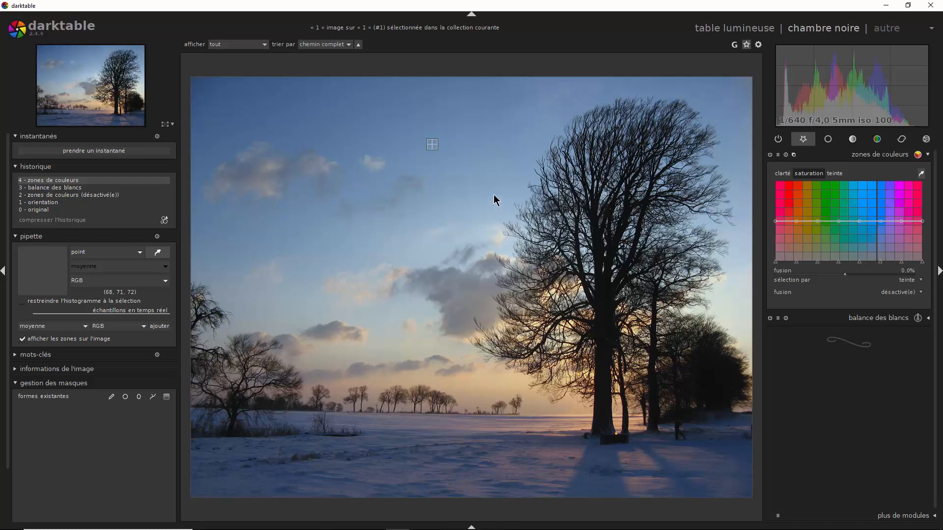
- Bring the saturation curve nodes close around the sampled blue, raise its saturation, and compare the image with the module off and on
{"action": "left_click", "coordinate": [879, 261]}
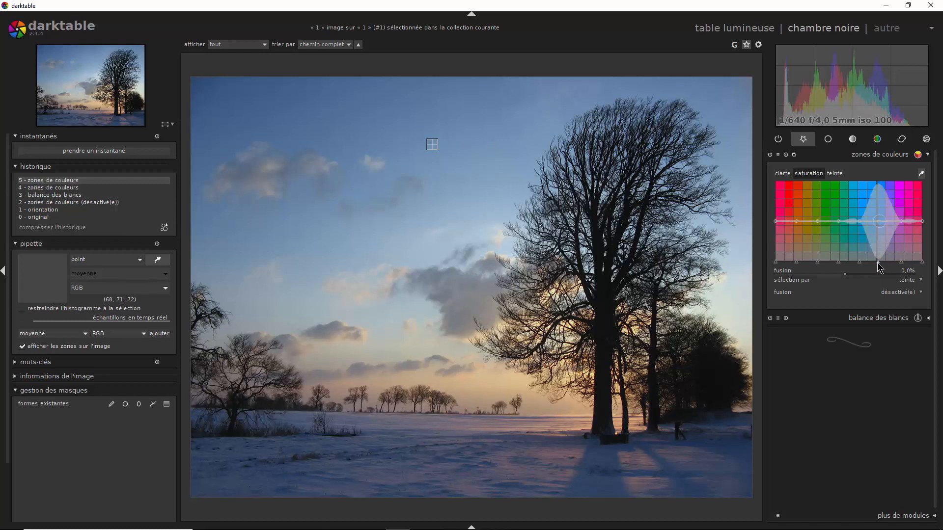
{"action": "left_click_drag", "start_coordinate": [860, 261], "coordinate": [889, 271]}
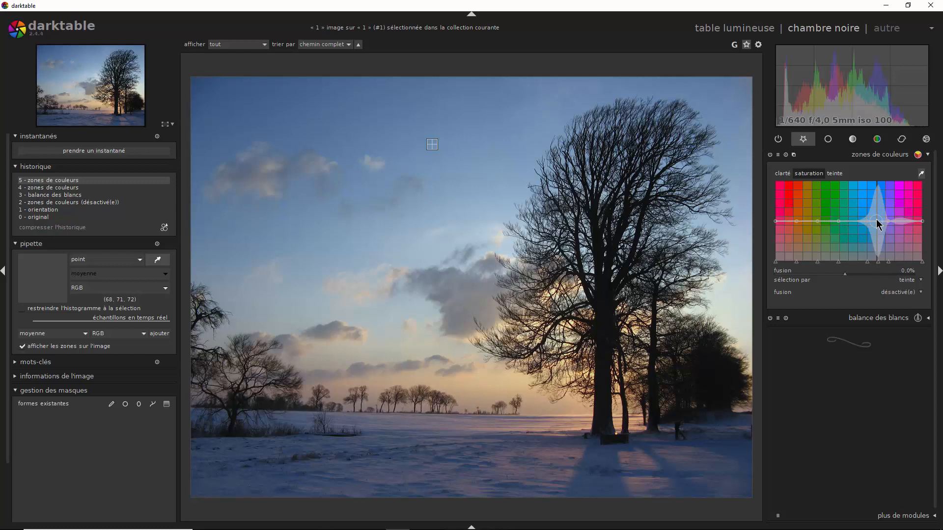
{"action": "left_click_drag", "start_coordinate": [878, 224], "coordinate": [878, 211]}
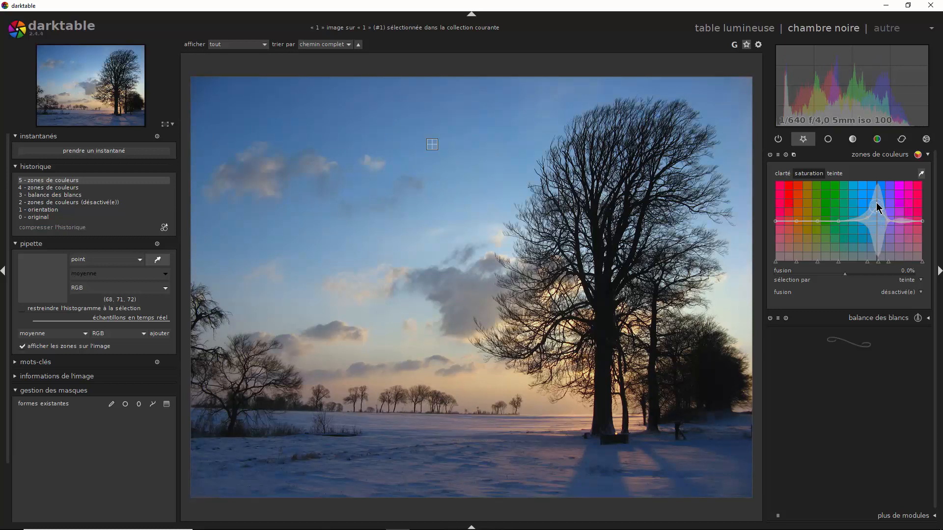
{"action": "left_click_drag", "start_coordinate": [877, 207], "coordinate": [878, 202]}
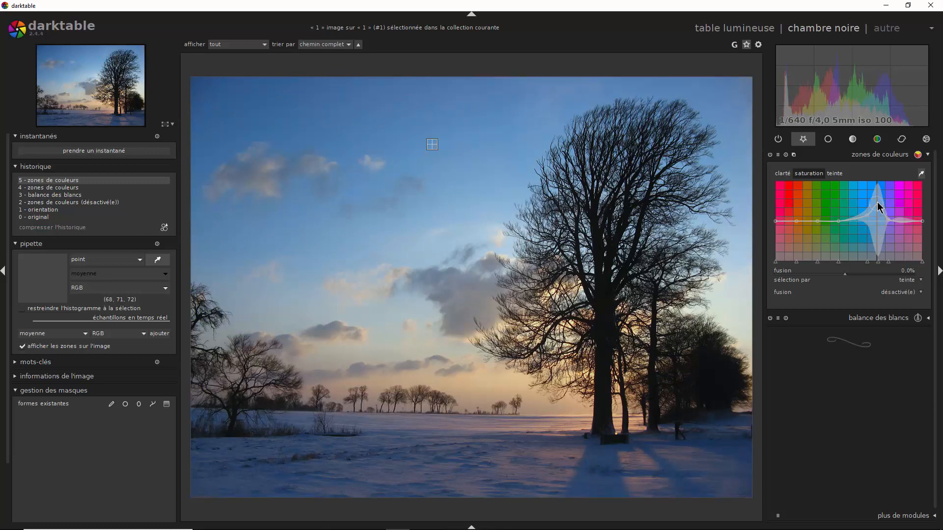
{"action": "left_click", "coordinate": [770, 154]}
{"action": "left_click", "coordinate": [769, 155]}
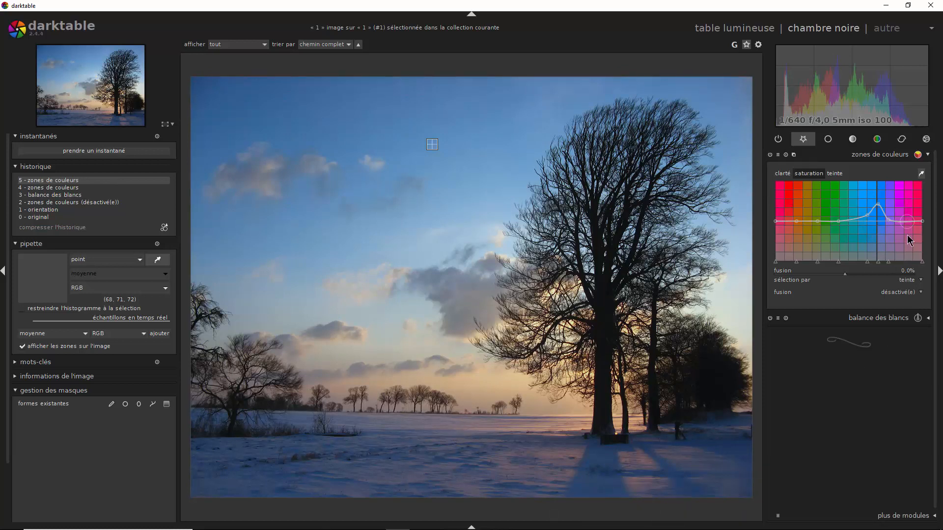
- Resample with the zones de couleurs picker on the orange glow just above the horizon
{"action": "left_click", "coordinate": [921, 175]}
{"action": "left_click", "coordinate": [921, 174]}
{"action": "left_click", "coordinate": [922, 178]}
{"action": "left_click", "coordinate": [539, 401]}
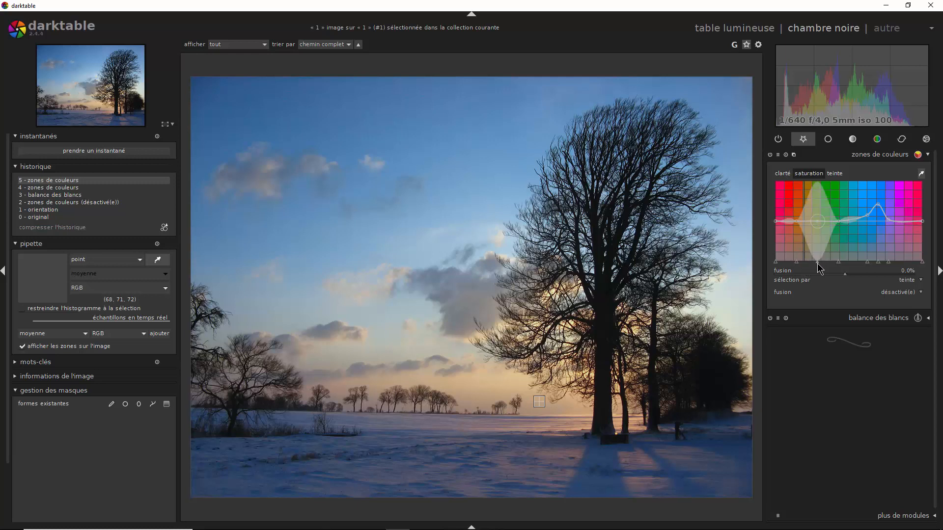
- Bring the saturation curve nodes close around the sampled orange and raise its saturation strongly
{"action": "left_click_drag", "start_coordinate": [817, 264], "coordinate": [804, 264]}
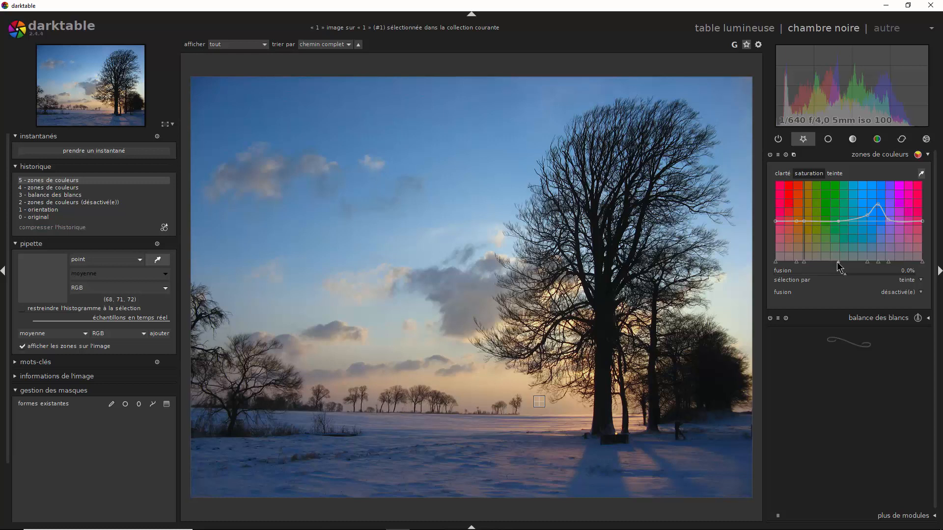
{"action": "left_click_drag", "start_coordinate": [837, 263], "coordinate": [813, 263]}
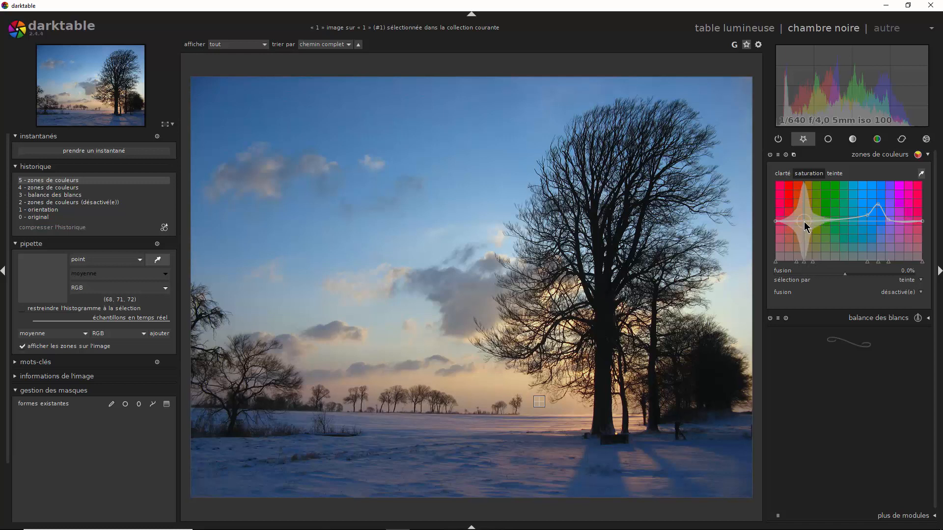
{"action": "left_click_drag", "start_coordinate": [805, 223], "coordinate": [808, 212]}
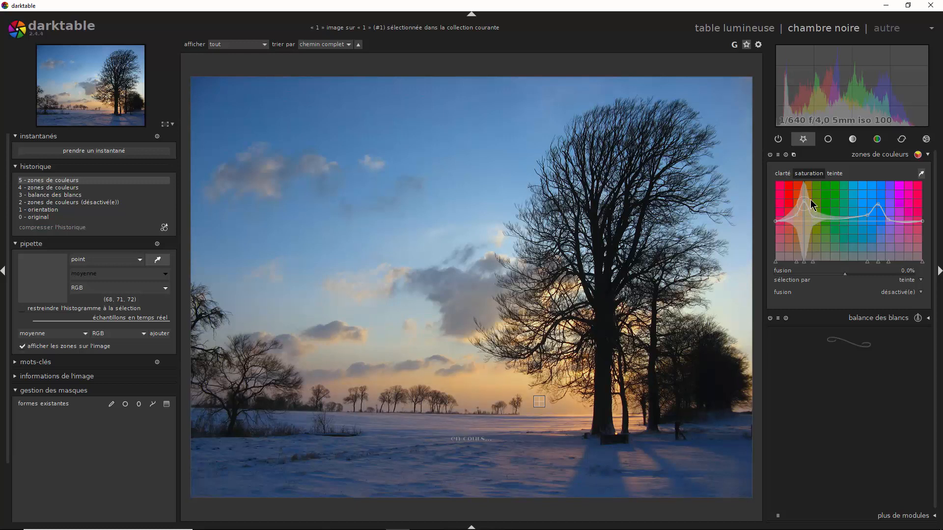
{"action": "left_click_drag", "start_coordinate": [810, 198], "coordinate": [813, 197]}
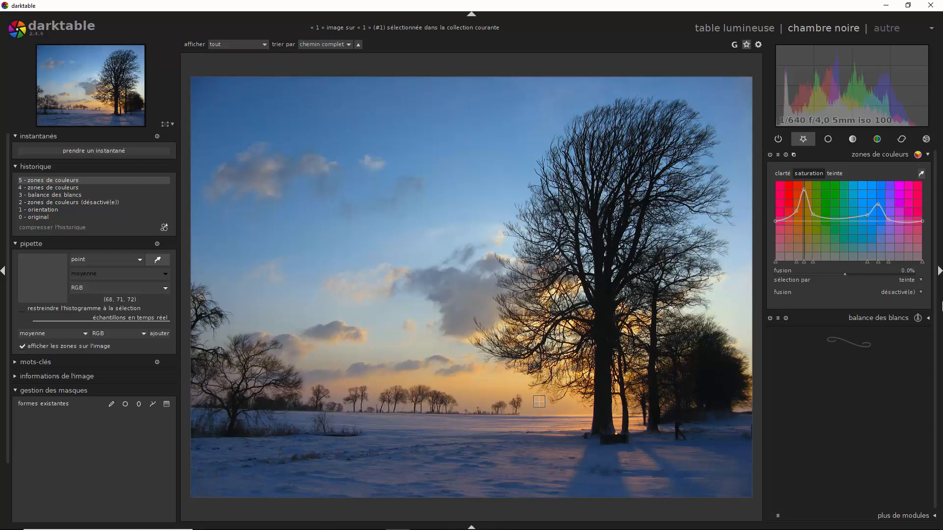
- Compare the photo with the zones de couleurs module disabled and enabled
{"action": "left_click", "coordinate": [770, 155]}
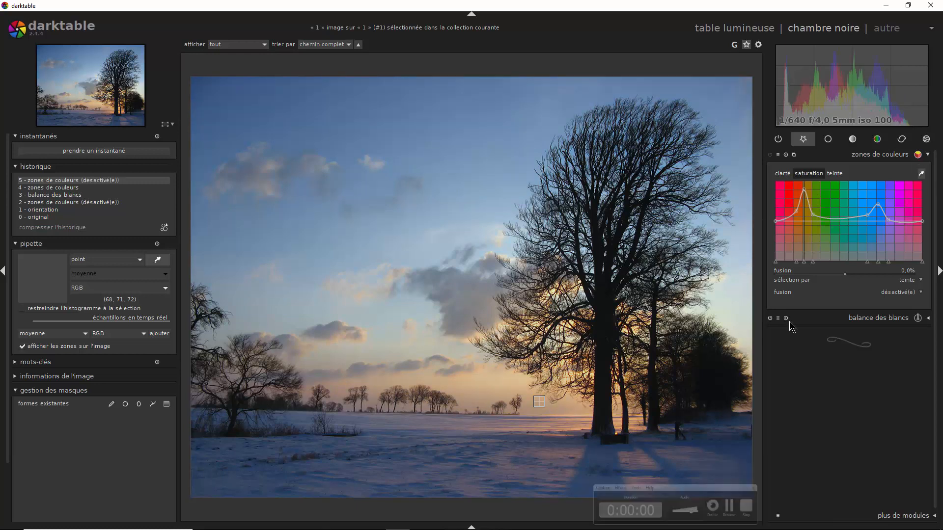
{"action": "left_click", "coordinate": [770, 157]}
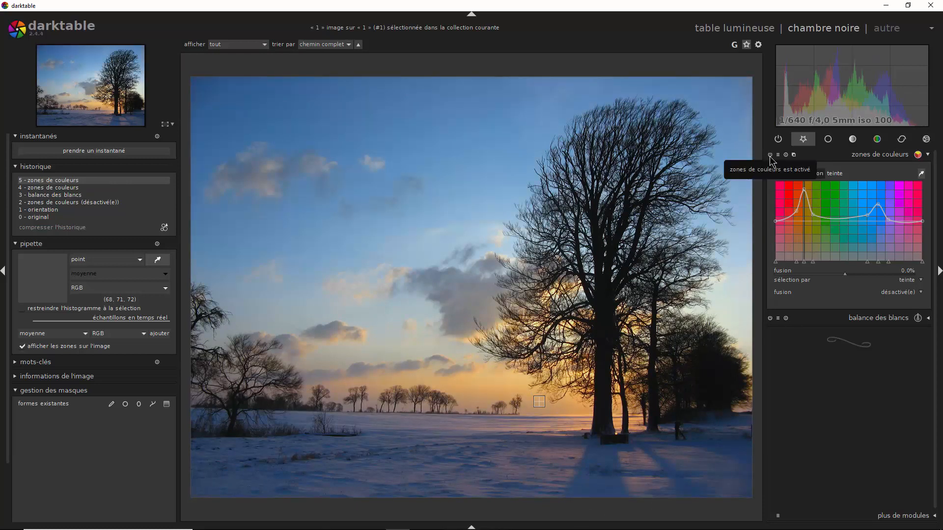
{"action": "left_click", "coordinate": [772, 156]}
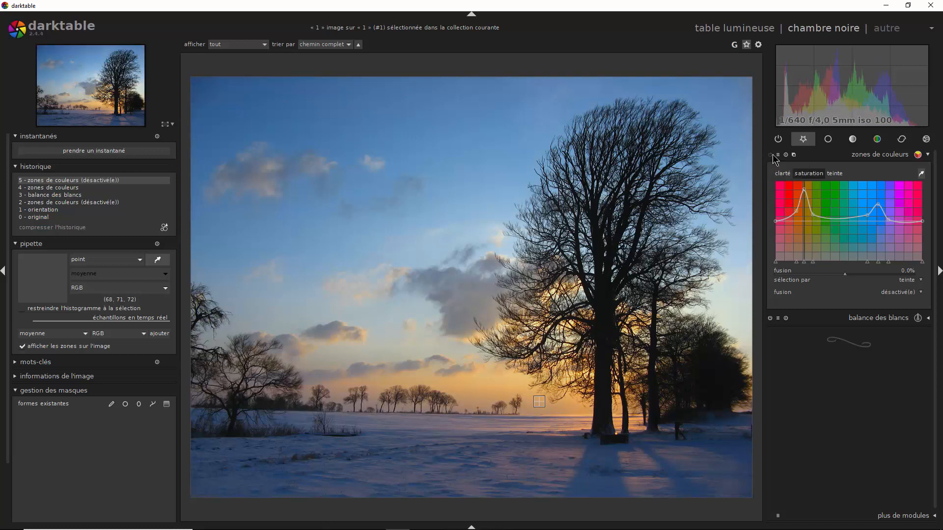
{"action": "left_click", "coordinate": [772, 156]}
- Create a new instance of the zones de couleurs module and enable it
{"action": "left_click", "coordinate": [927, 157]}
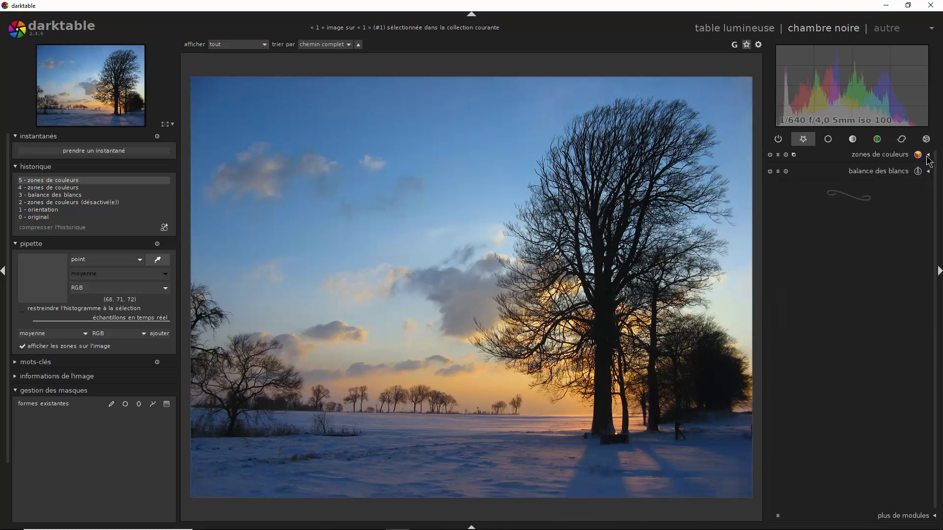
{"action": "left_click", "coordinate": [794, 155]}
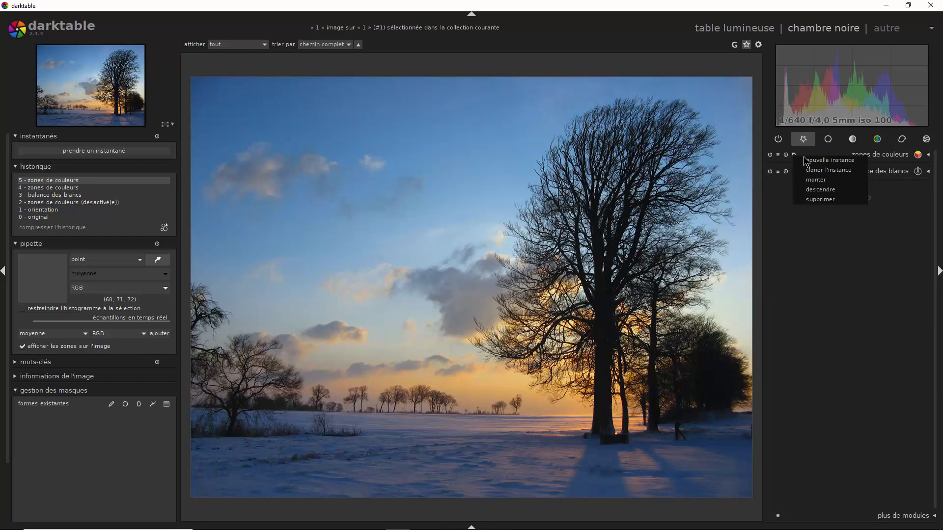
{"action": "left_click", "coordinate": [820, 161]}
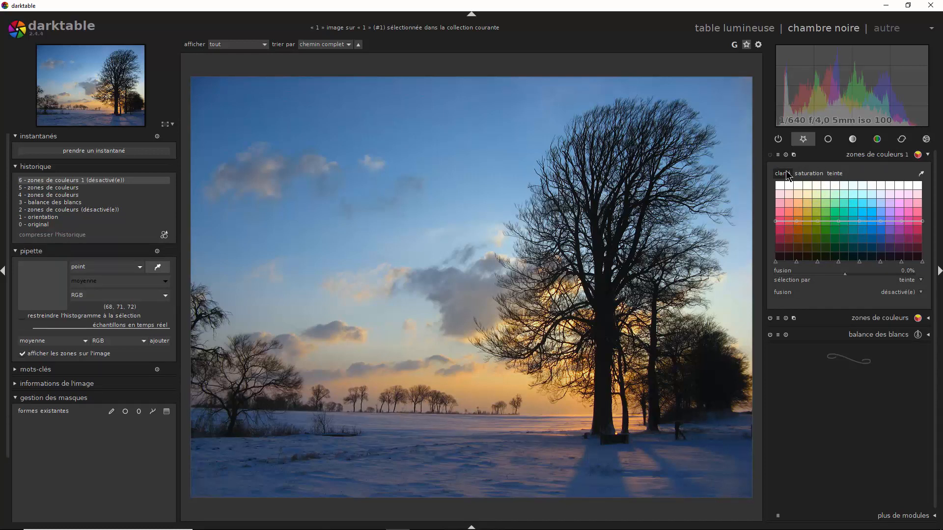
{"action": "left_click", "coordinate": [770, 156]}
- Sample the bluish snow in the foreground with the new zones de couleurs instance's picker
{"action": "left_click", "coordinate": [922, 175]}
{"action": "left_click", "coordinate": [404, 461]}
{"action": "left_click_drag", "start_coordinate": [404, 462], "coordinate": [410, 467]}
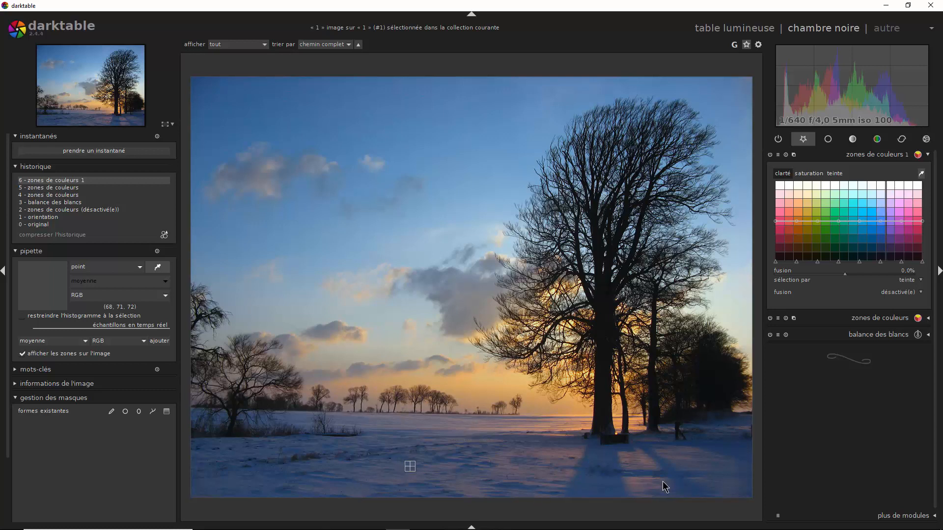
{"action": "left_click_drag", "start_coordinate": [410, 466], "coordinate": [362, 466]}
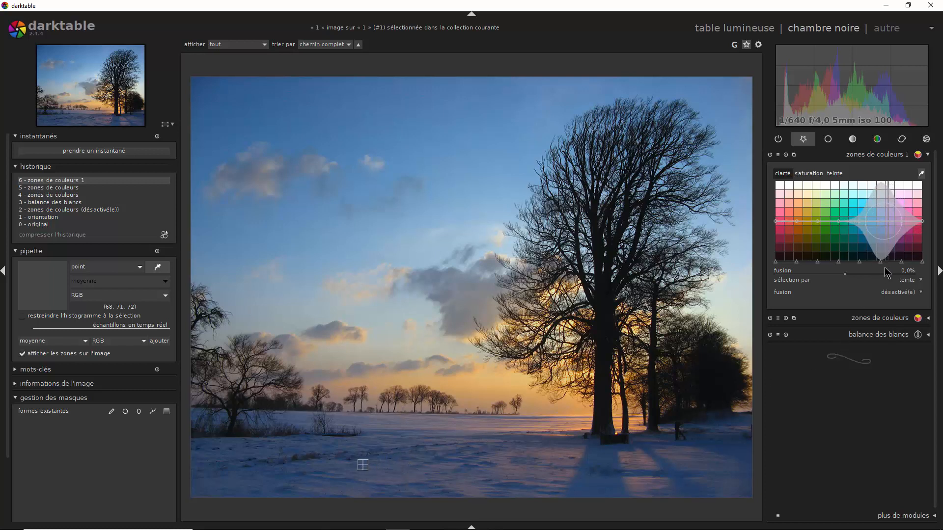
- Lower the saturation of the sampled snow blue in the new instance, narrowing the affected range, and compare before and after
{"action": "left_click", "coordinate": [817, 177]}
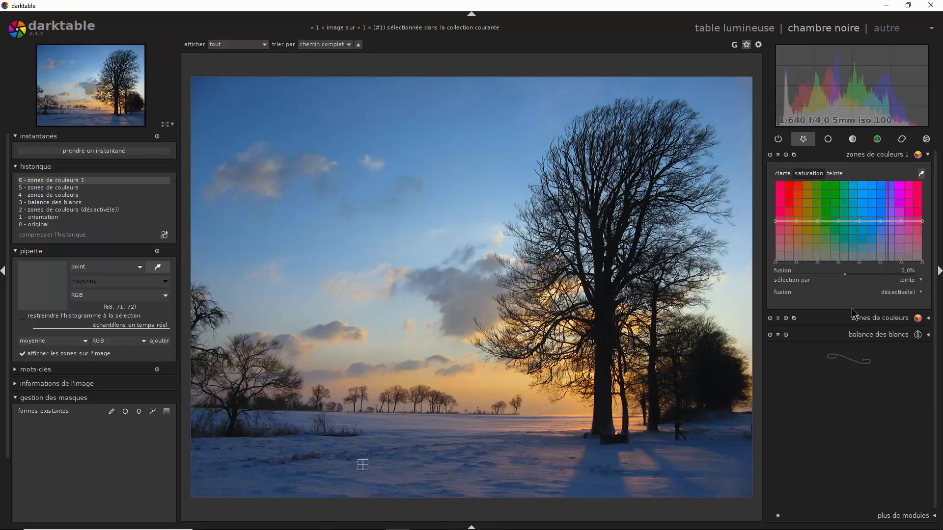
{"action": "mouse_move", "coordinate": [882, 262]}
{"action": "left_mouse_down"}
{"action": "mouse_move", "coordinate": [893, 270]}
{"action": "mouse_move", "coordinate": [861, 267]}
{"action": "mouse_move", "coordinate": [877, 270]}
{"action": "left_mouse_up"}
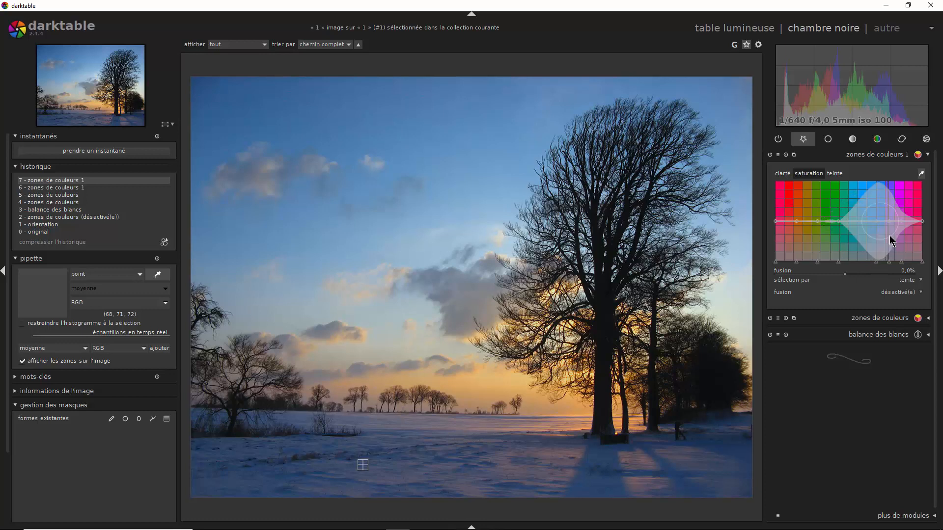
{"action": "scroll", "coordinate": [891, 227], "scroll_direction": "up", "scroll_amount": 5}
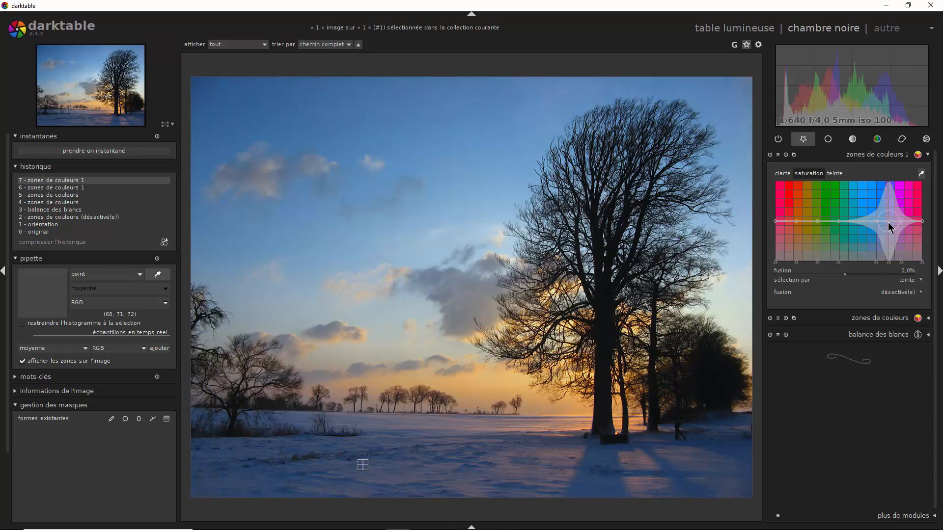
{"action": "left_click_drag", "start_coordinate": [891, 227], "coordinate": [891, 258]}
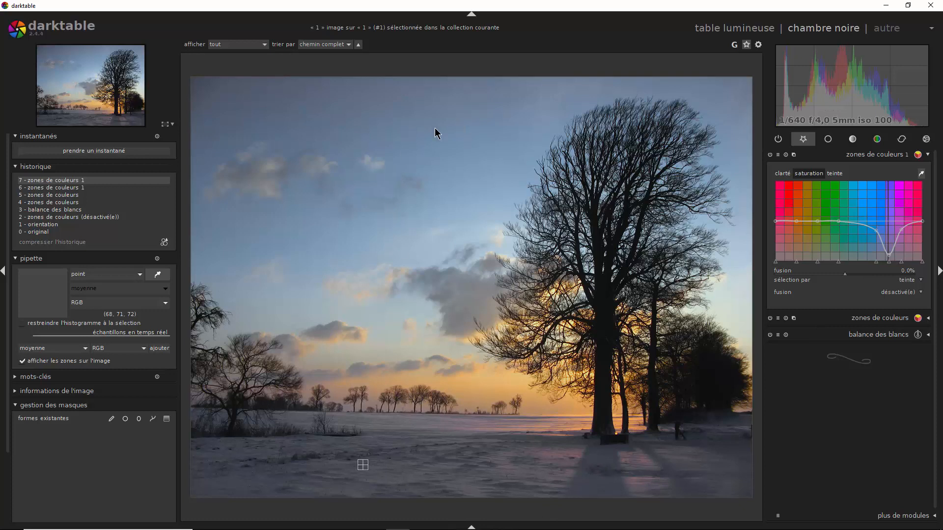
{"action": "left_click", "coordinate": [770, 155]}
{"action": "left_click", "coordinate": [770, 155]}
- Set the new instance's blending to masque dessiné and briefly display its mask over the image
{"action": "left_click", "coordinate": [922, 294]}
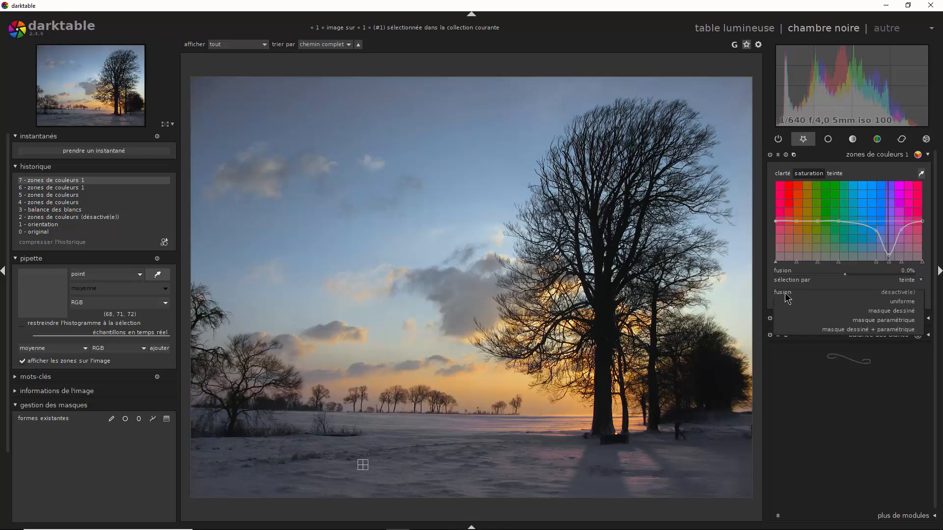
{"action": "left_click", "coordinate": [881, 312]}
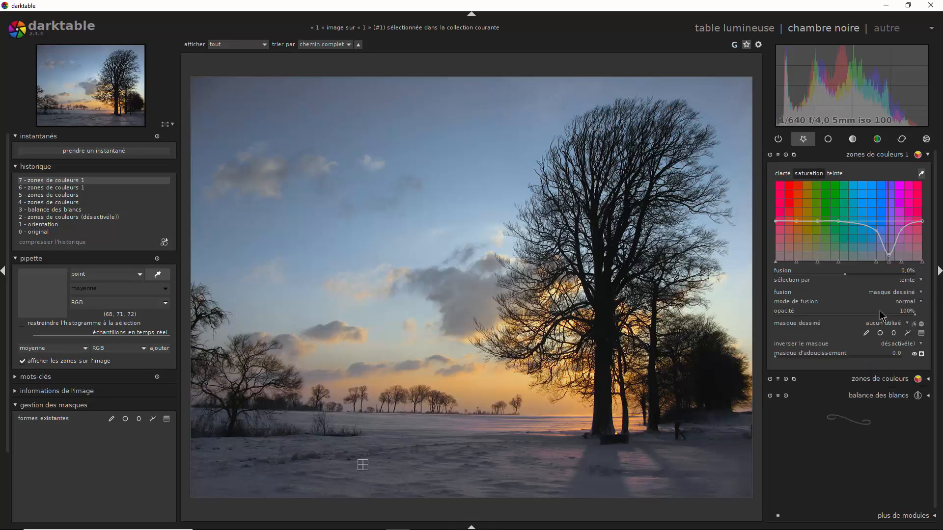
{"action": "left_click", "coordinate": [921, 337]}
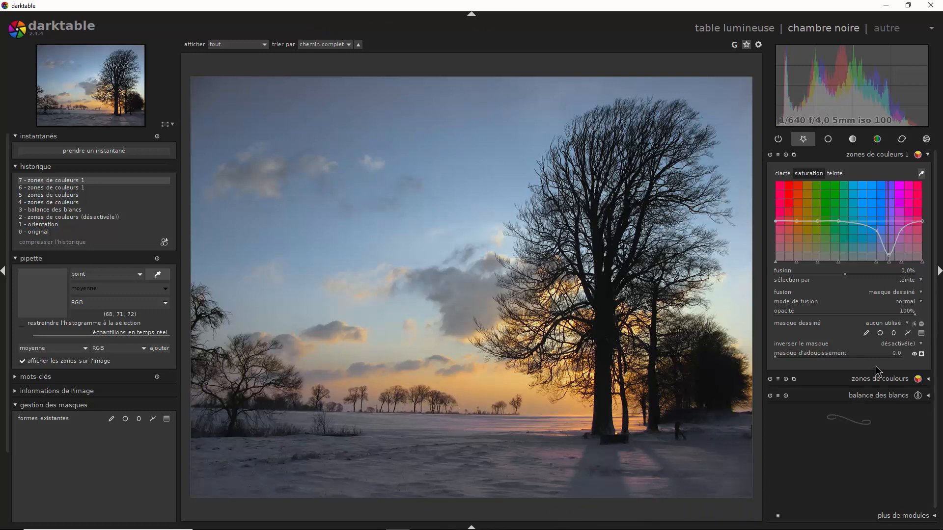
{"action": "left_click", "coordinate": [922, 354]}
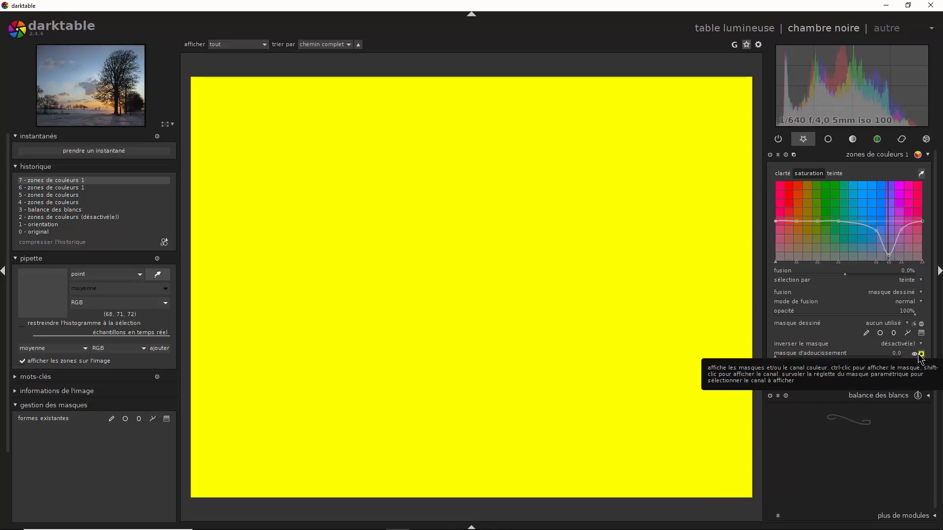
{"action": "left_click", "coordinate": [921, 354]}
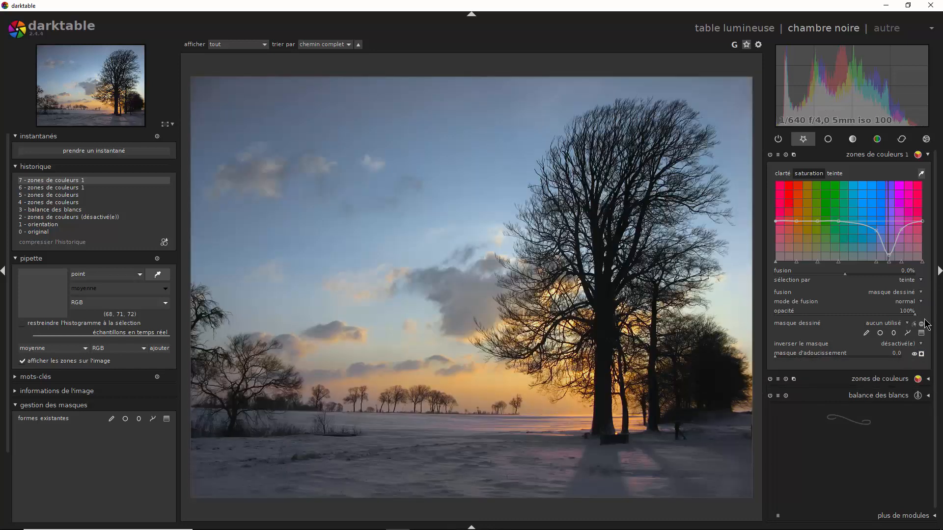
- Place a gradient mask over the snow and move its line up to the horizon
{"action": "left_click", "coordinate": [913, 324]}
{"action": "left_click", "coordinate": [479, 455]}
{"action": "left_click_drag", "start_coordinate": [485, 459], "coordinate": [494, 415]}
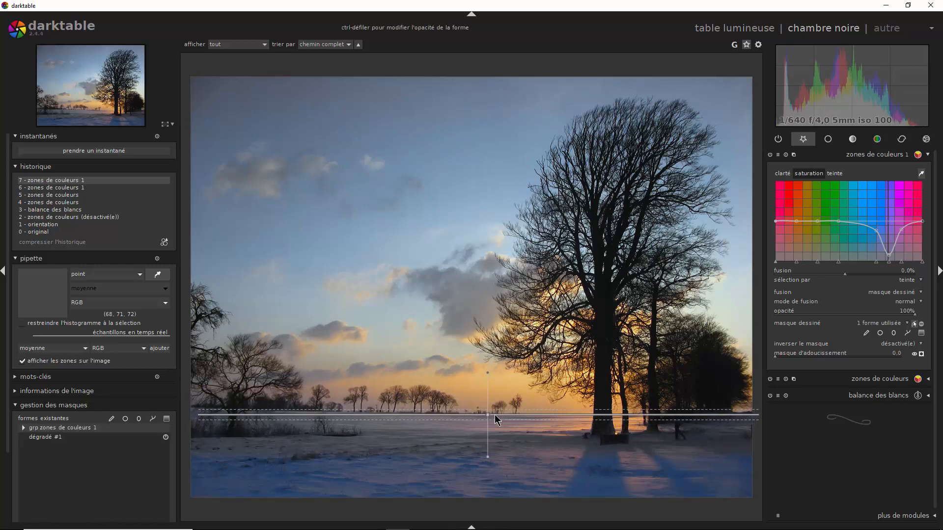
- Flip the gradient mask's polarity so it covers only the snow, displaying the mask while checking it
{"action": "left_click", "coordinate": [922, 355]}
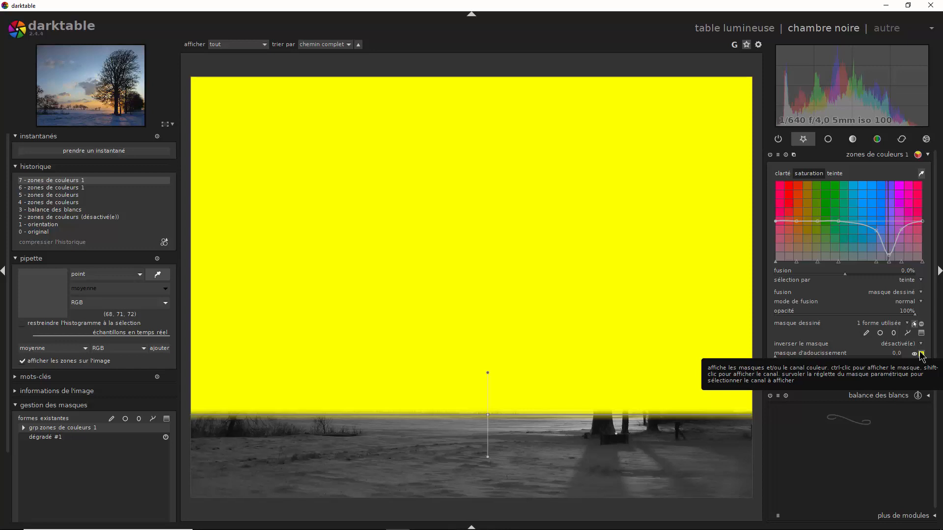
{"action": "left_click", "coordinate": [921, 325]}
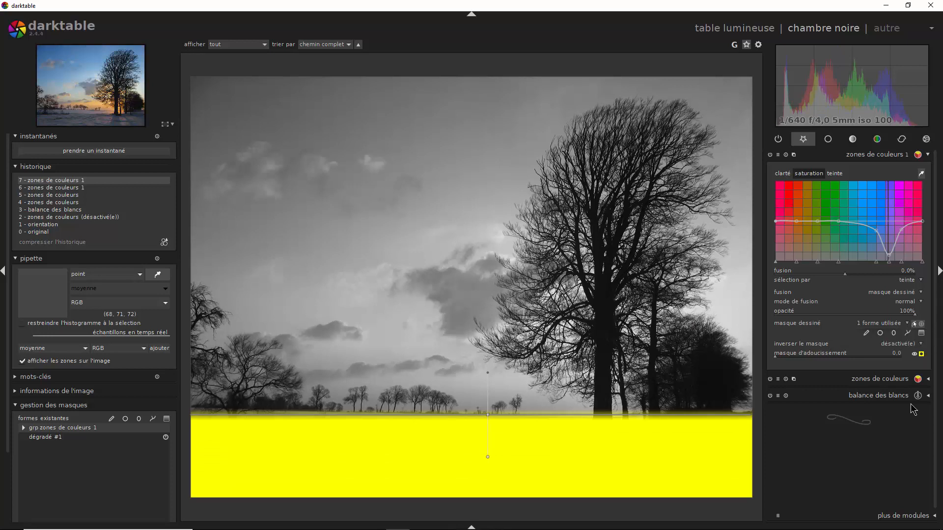
{"action": "left_click", "coordinate": [921, 354]}
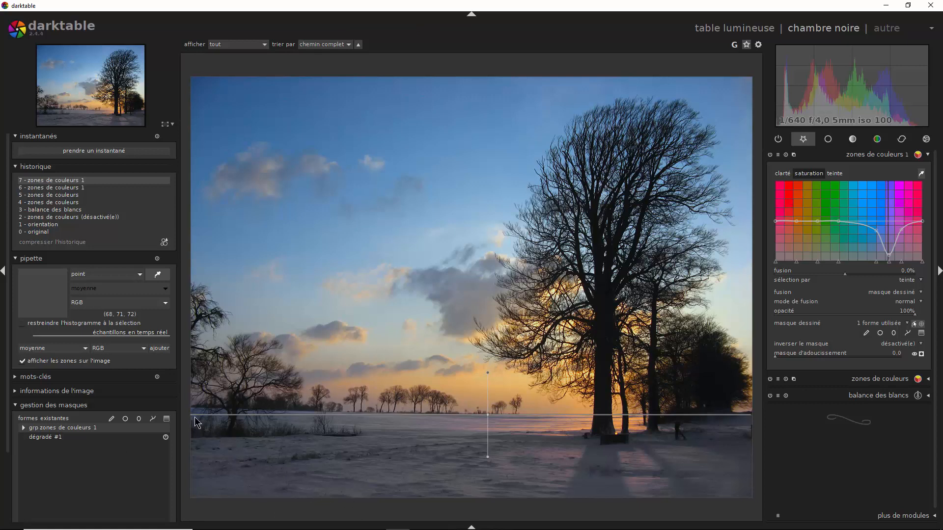
- Tilt the gradient line to follow the horizon and adjust the saturation curve's dip for the snow blue
{"action": "left_click_drag", "start_coordinate": [195, 416], "coordinate": [195, 410]}
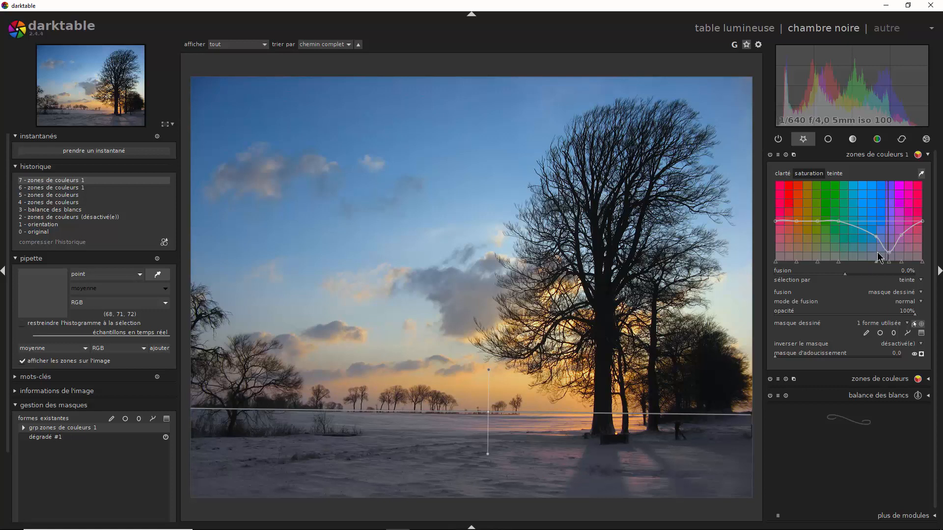
{"action": "left_click_drag", "start_coordinate": [891, 256], "coordinate": [888, 243]}
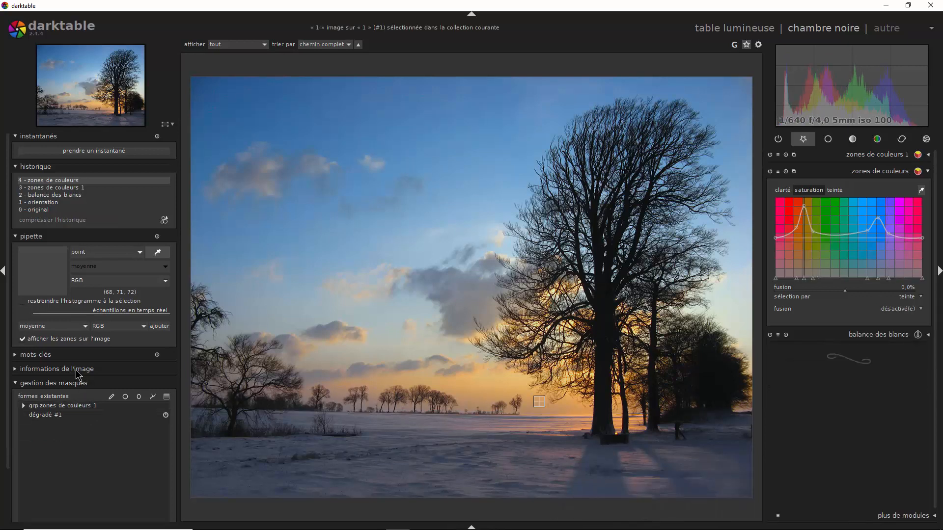
- Reduce the sky blue's saturation boost in the original zones de couleurs instance, comparing the photo with its original state before and after
{"action": "left_click", "coordinate": [38, 211]}
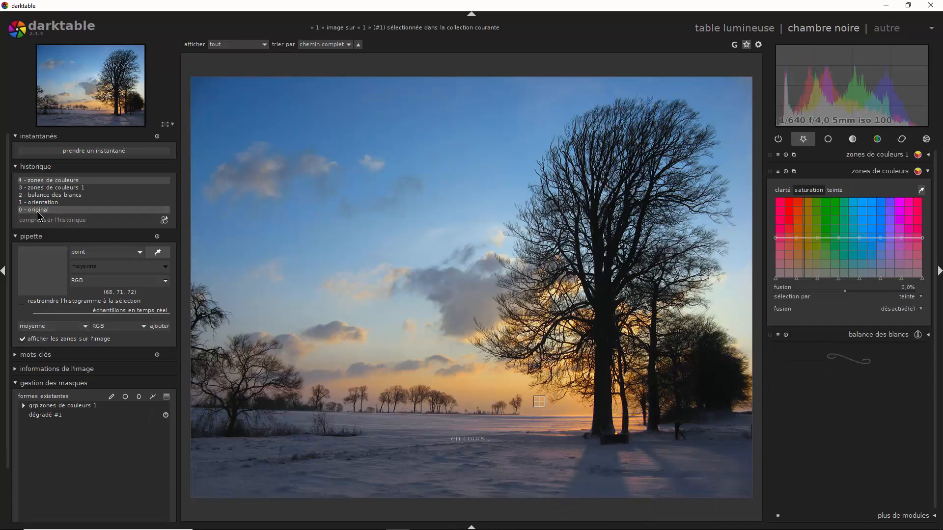
{"action": "left_click", "coordinate": [36, 180]}
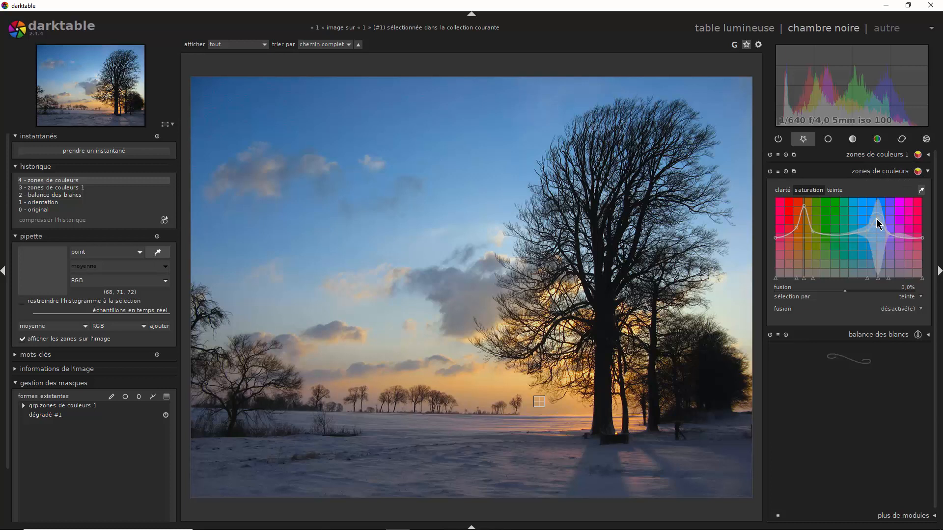
{"action": "left_click_drag", "start_coordinate": [879, 224], "coordinate": [879, 230]}
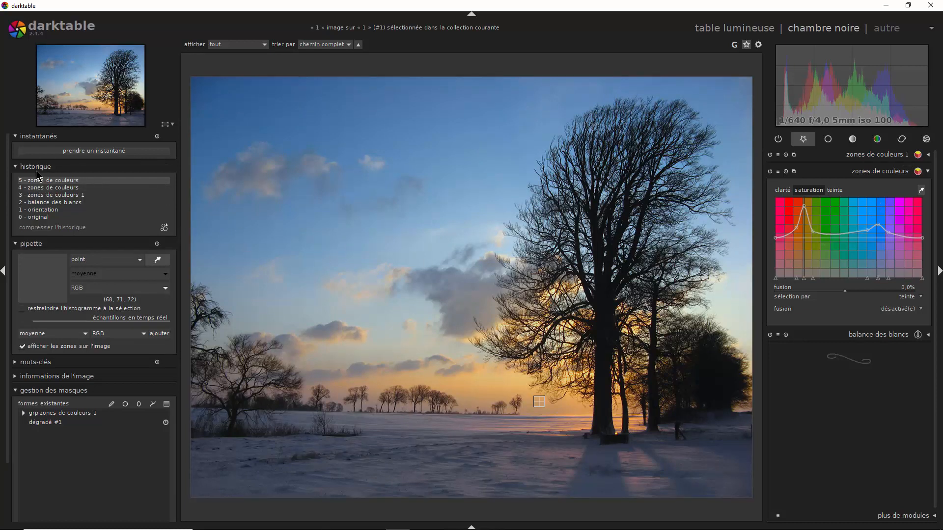
{"action": "left_click", "coordinate": [46, 217]}
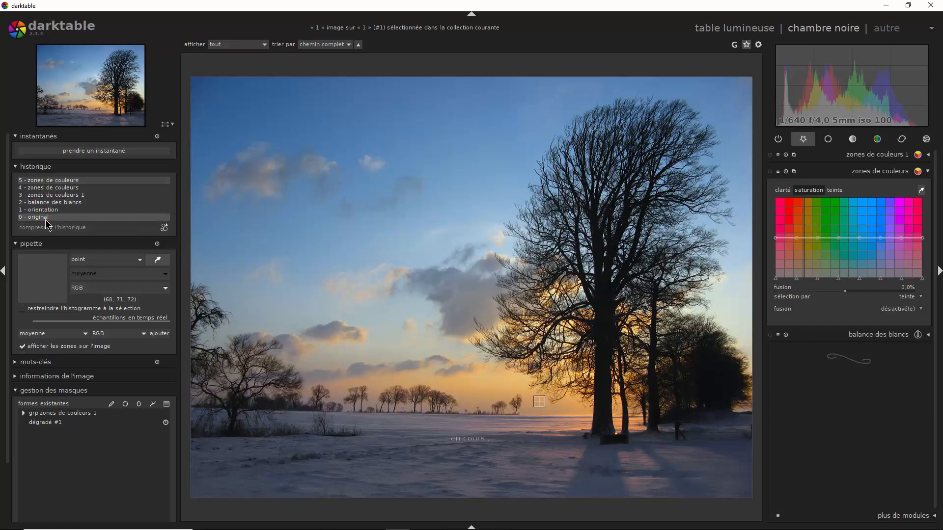
{"action": "left_click", "coordinate": [48, 181]}
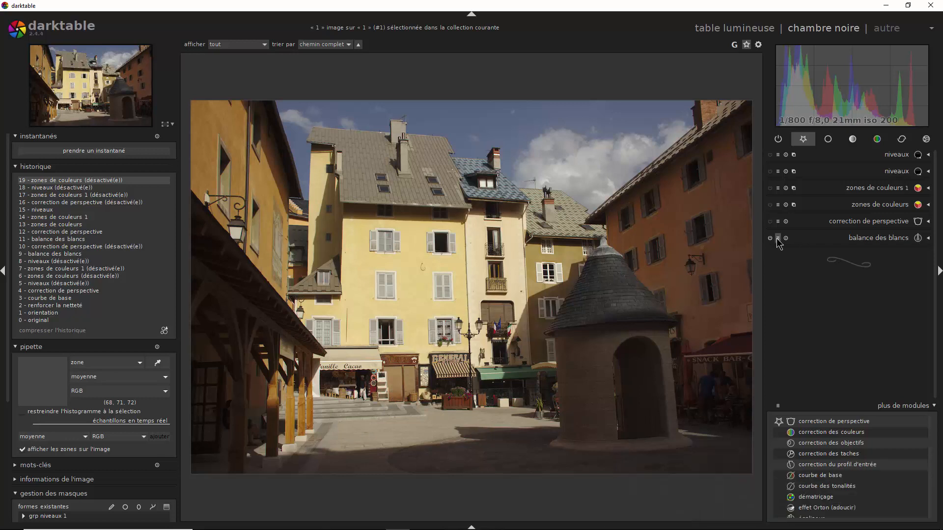
- Re-enable correction de perspective, both zones de couleurs instances and the lower niveaux instance to preview the village square photo's finished edit
{"action": "left_click", "coordinate": [780, 140]}
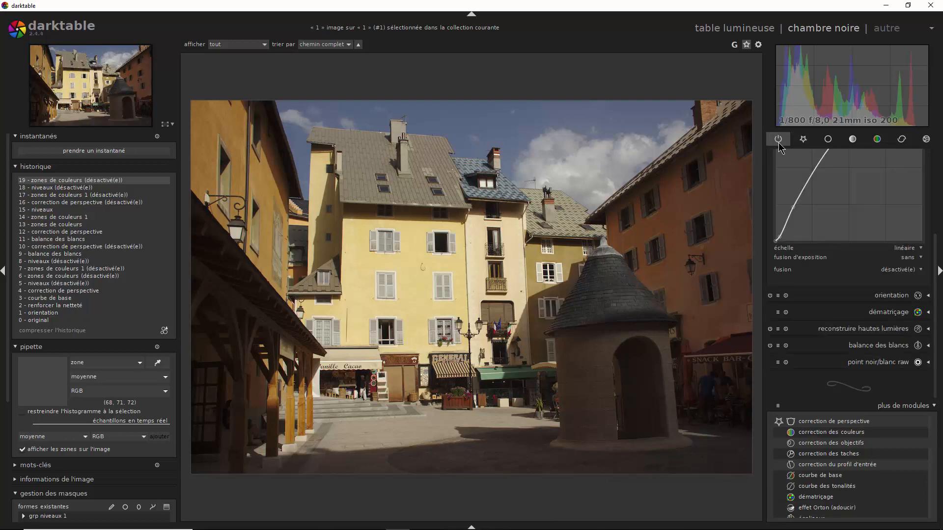
{"action": "left_click", "coordinate": [800, 141]}
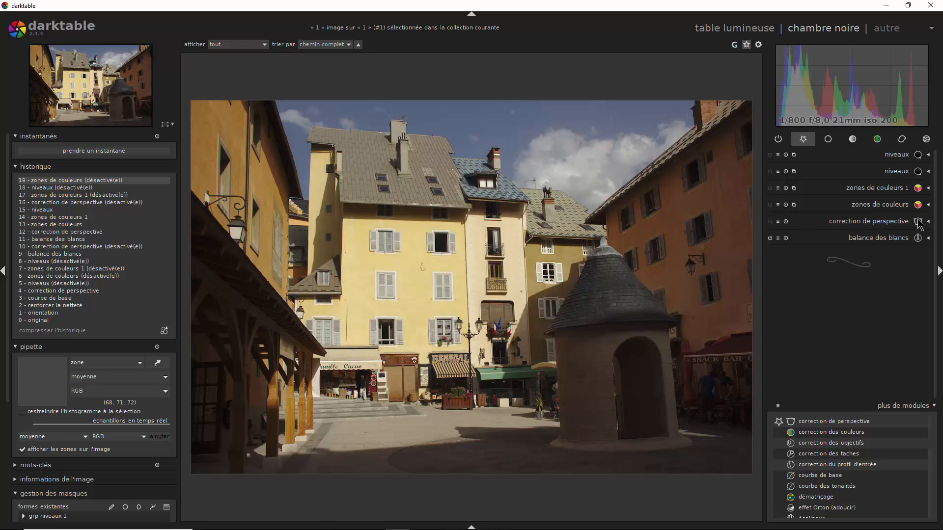
{"action": "left_click", "coordinate": [770, 223]}
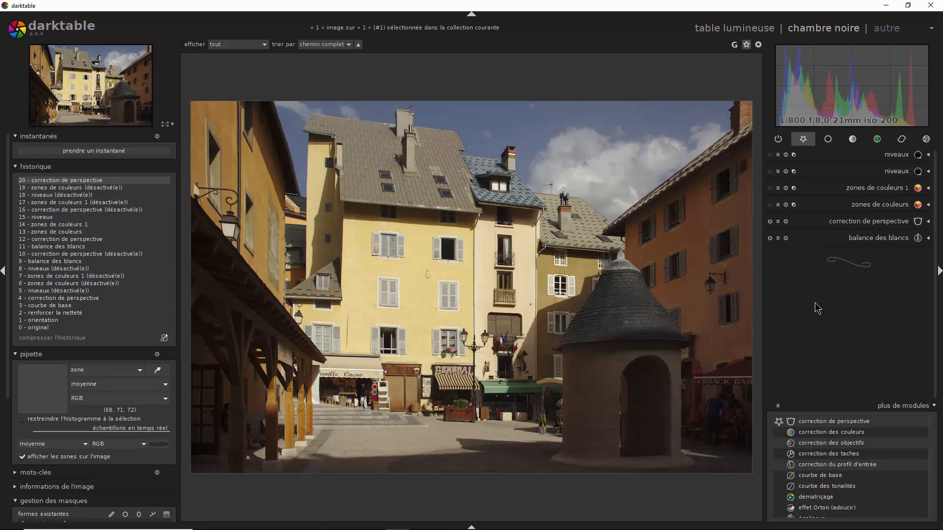
{"action": "left_click", "coordinate": [770, 206]}
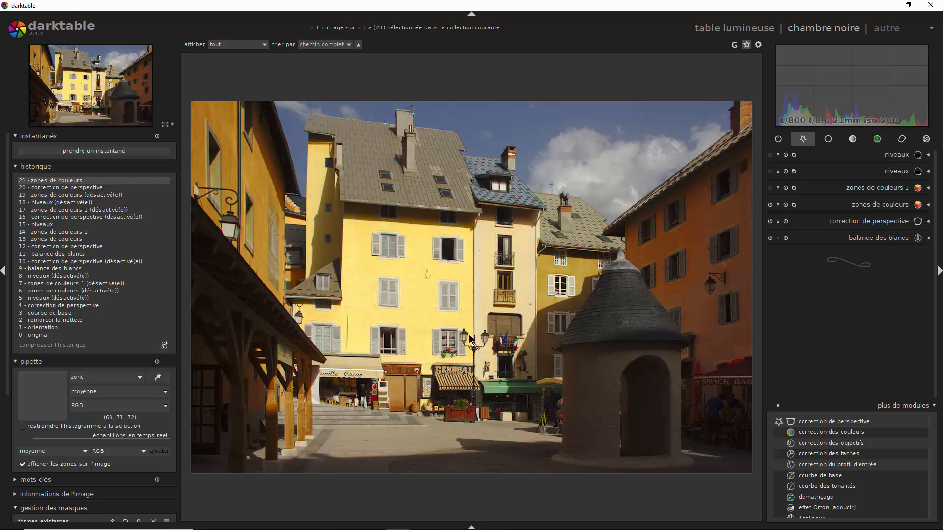
{"action": "left_click", "coordinate": [770, 189]}
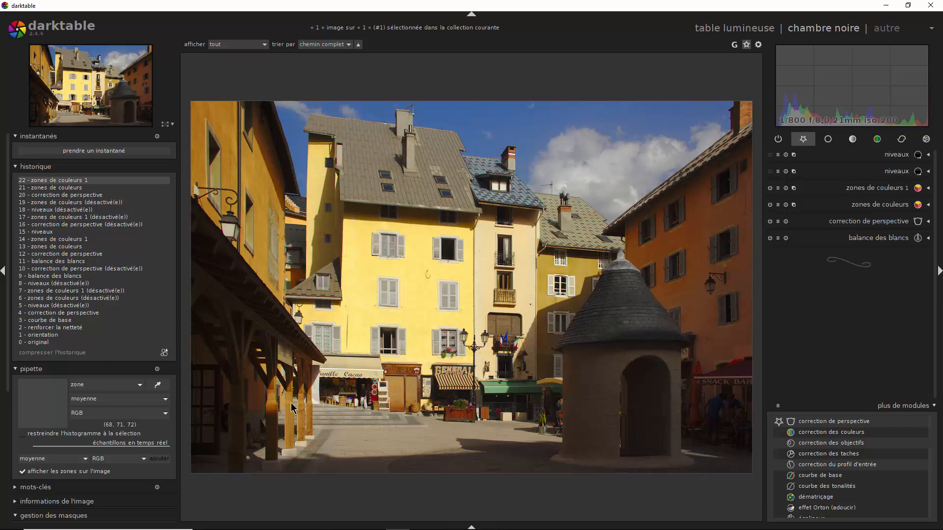
{"action": "left_click", "coordinate": [769, 172]}
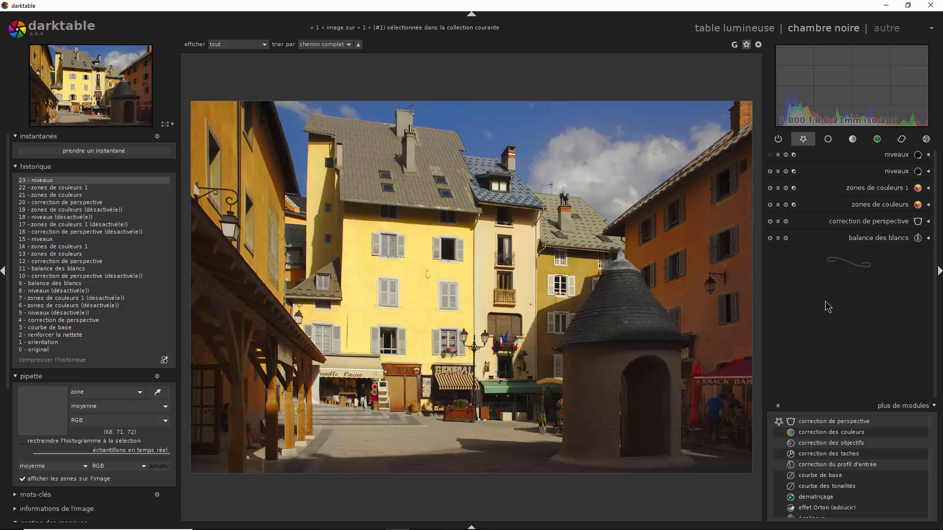
- Delete the village square photo's development history in the table lumineuse and reopen the photo in the chambre noire
{"action": "left_click", "coordinate": [718, 28]}
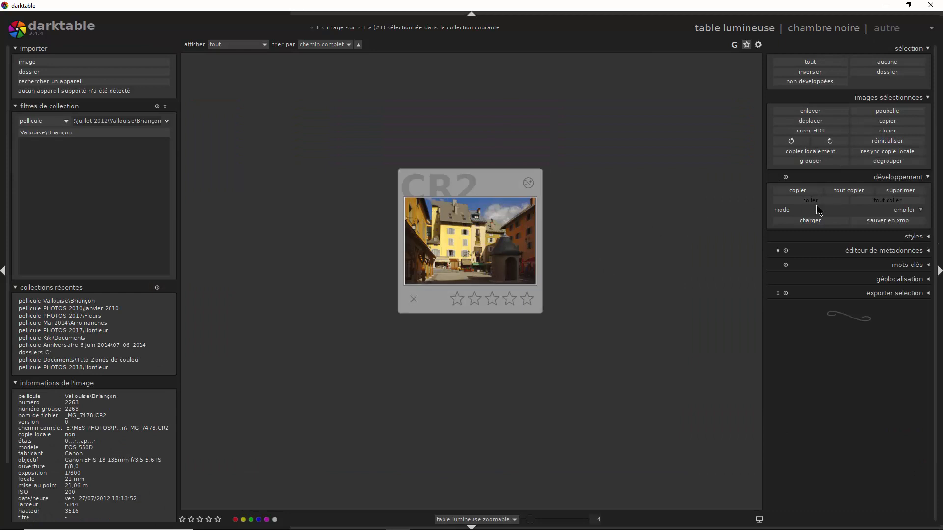
{"action": "left_click", "coordinate": [901, 191]}
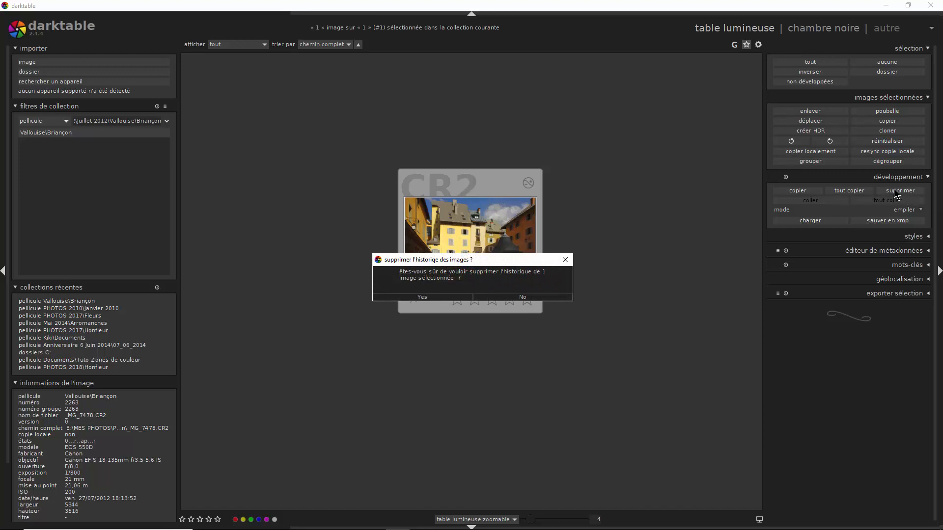
{"action": "left_click", "coordinate": [422, 298]}
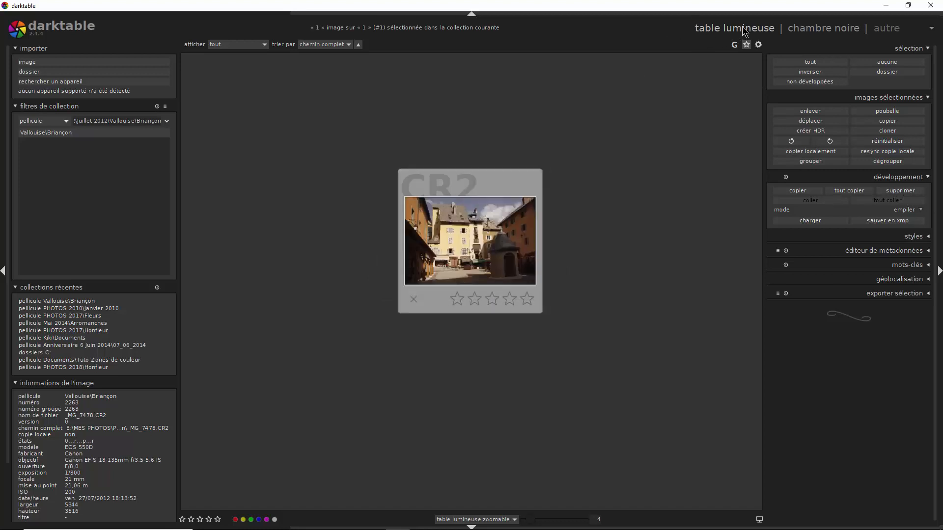
{"action": "left_click", "coordinate": [806, 29]}
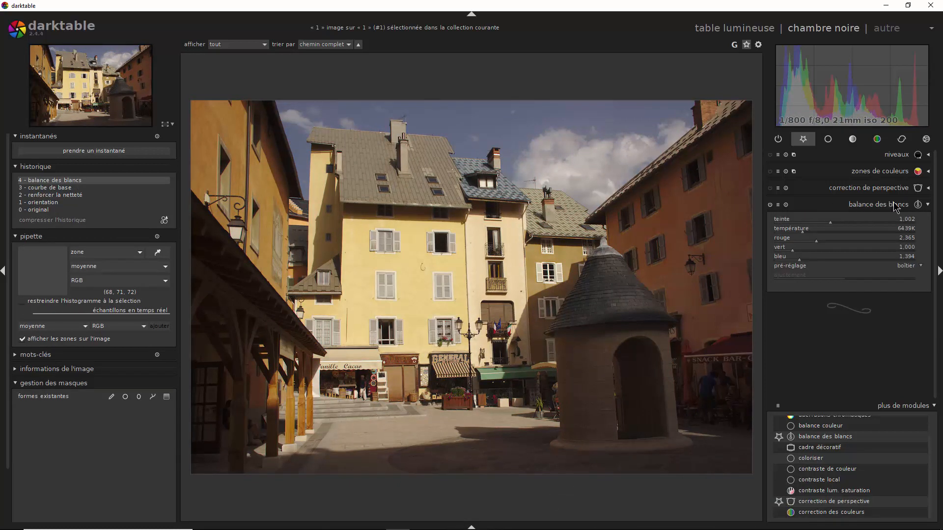
- Set the white balance preset to spot and sample a small area at the lower edge of the white cloud
{"action": "left_click", "coordinate": [909, 270]}
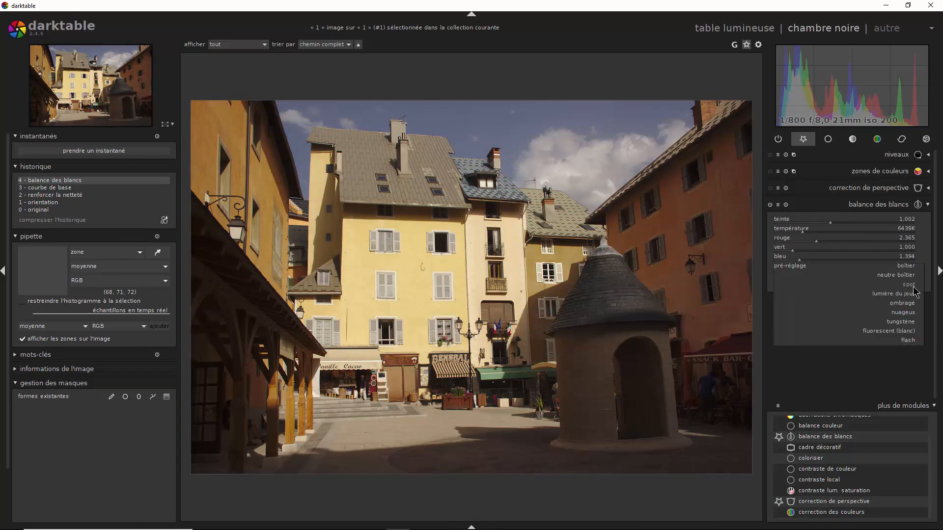
{"action": "left_click", "coordinate": [911, 285]}
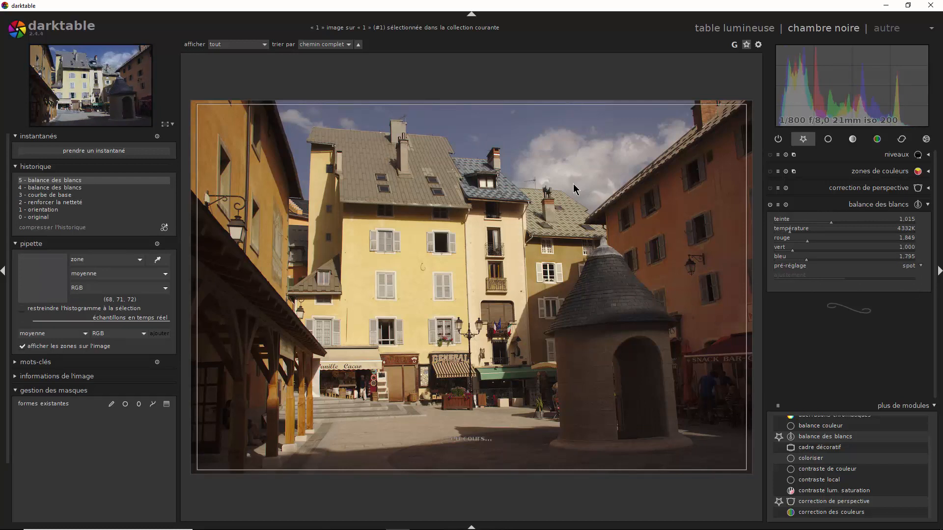
{"action": "left_click_drag", "start_coordinate": [573, 179], "coordinate": [586, 193]}
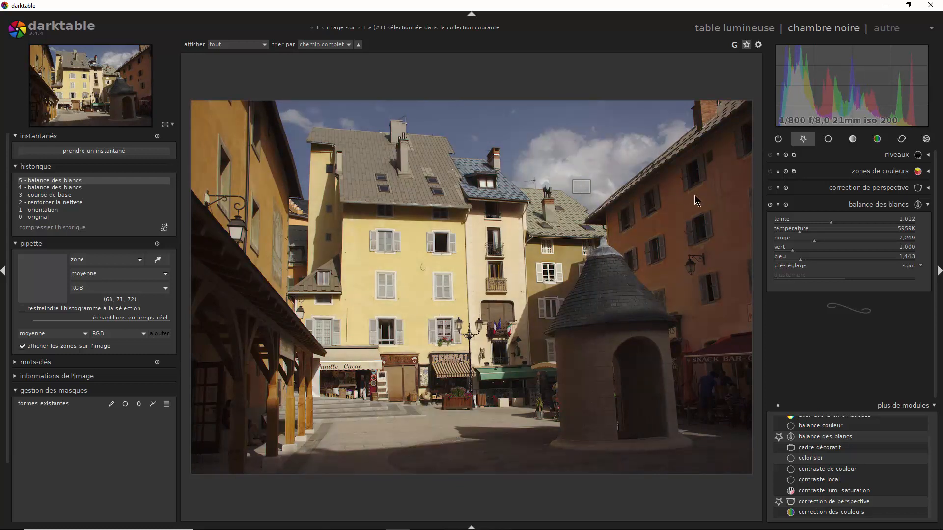
{"action": "left_click", "coordinate": [927, 205]}
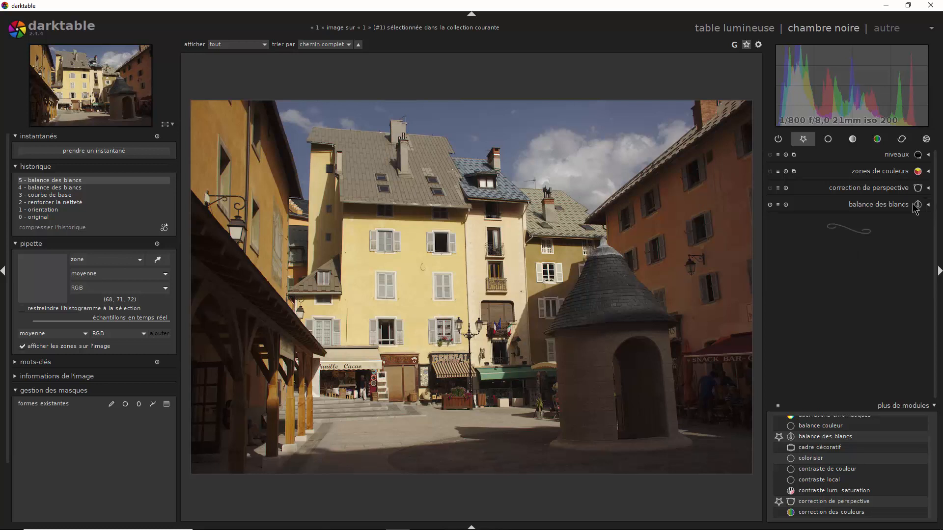
- Enable correction de perspective, automatically correct the vertical lines and set recadrage to plus grand coté
{"action": "left_click", "coordinate": [769, 189]}
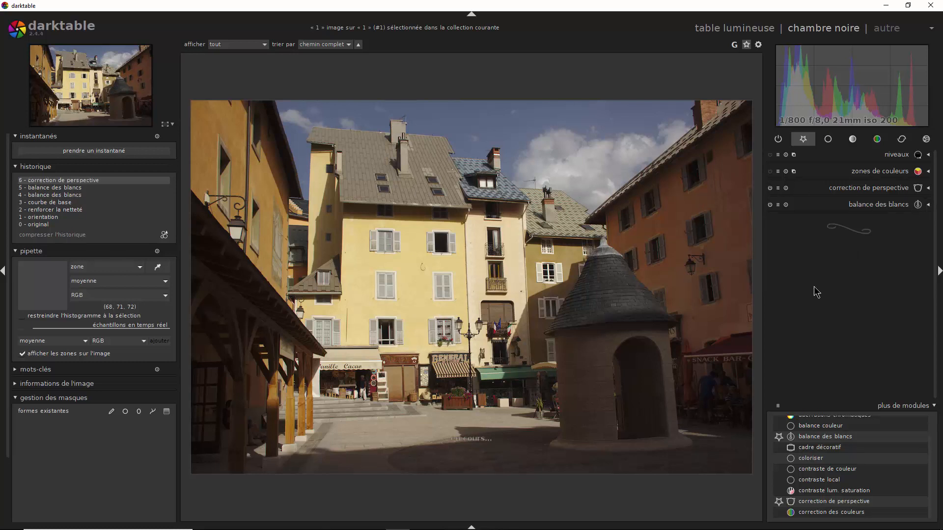
{"action": "left_click", "coordinate": [929, 190]}
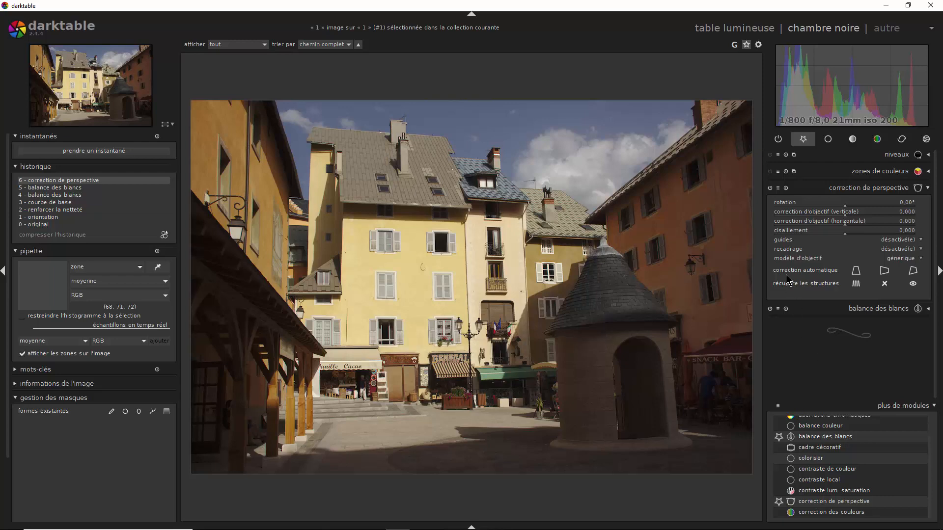
{"action": "left_click", "coordinate": [855, 271]}
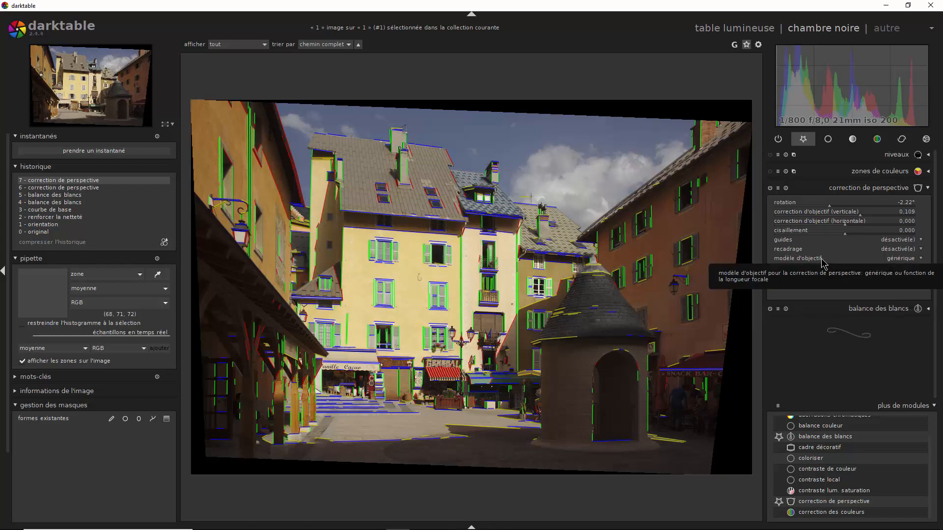
{"action": "left_click", "coordinate": [891, 250]}
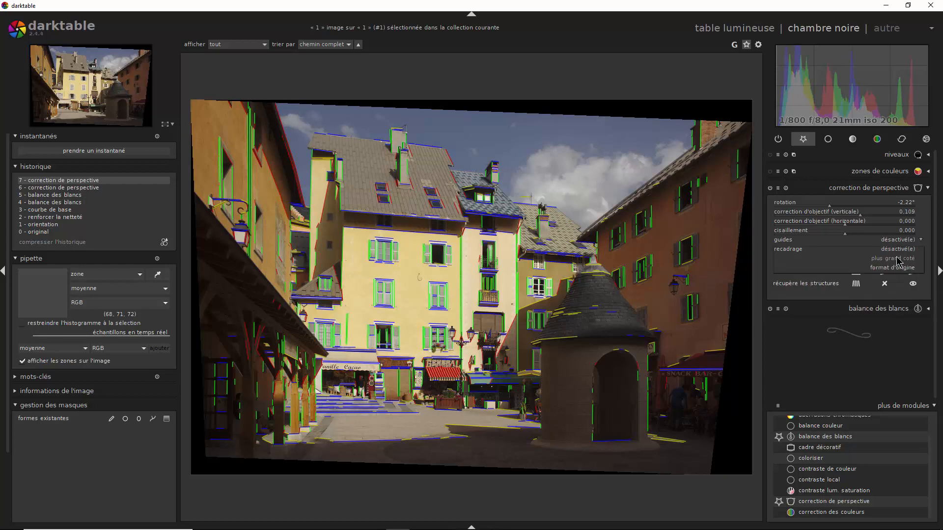
{"action": "left_click", "coordinate": [897, 259]}
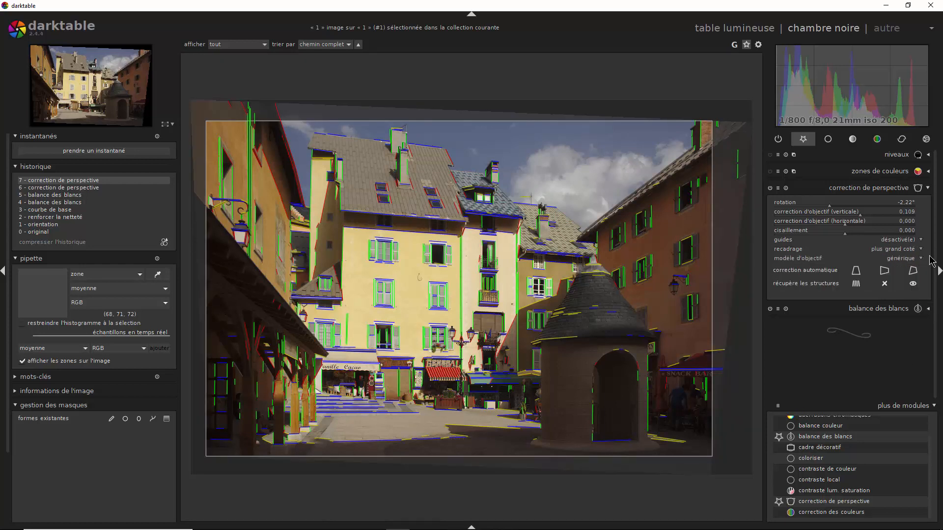
{"action": "left_click", "coordinate": [928, 189]}
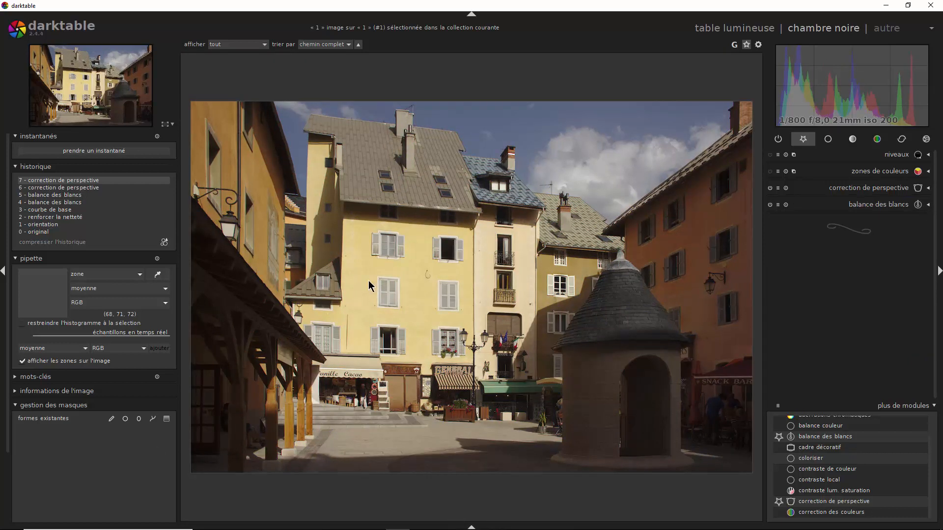
- Enable zones de couleurs, set its selection criterion to saturation and sample the yellow facade with the picker
{"action": "left_click", "coordinate": [770, 171]}
{"action": "left_click", "coordinate": [927, 172]}
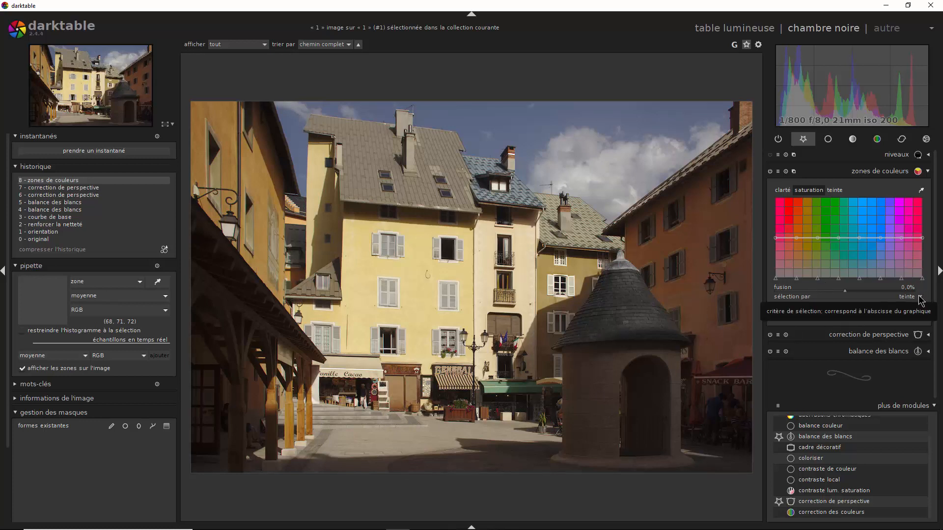
{"action": "left_click", "coordinate": [906, 298]}
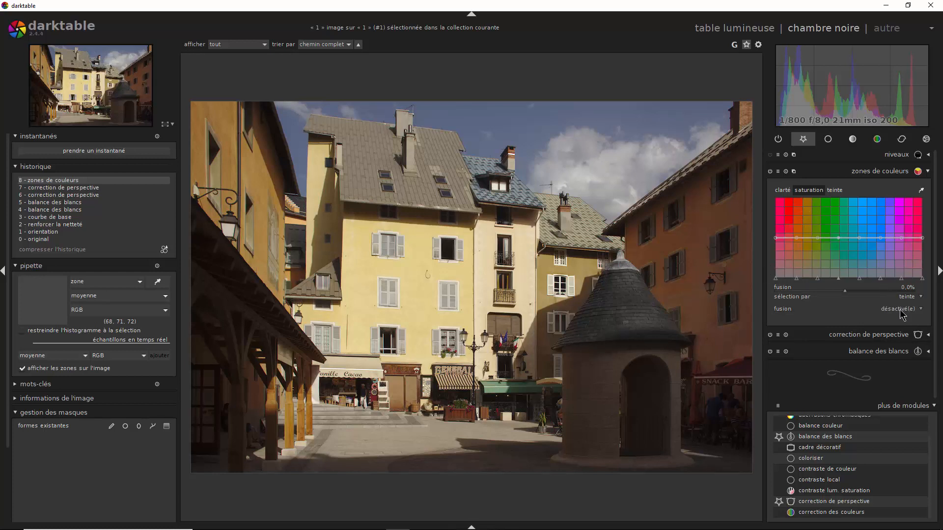
{"action": "left_click", "coordinate": [911, 298]}
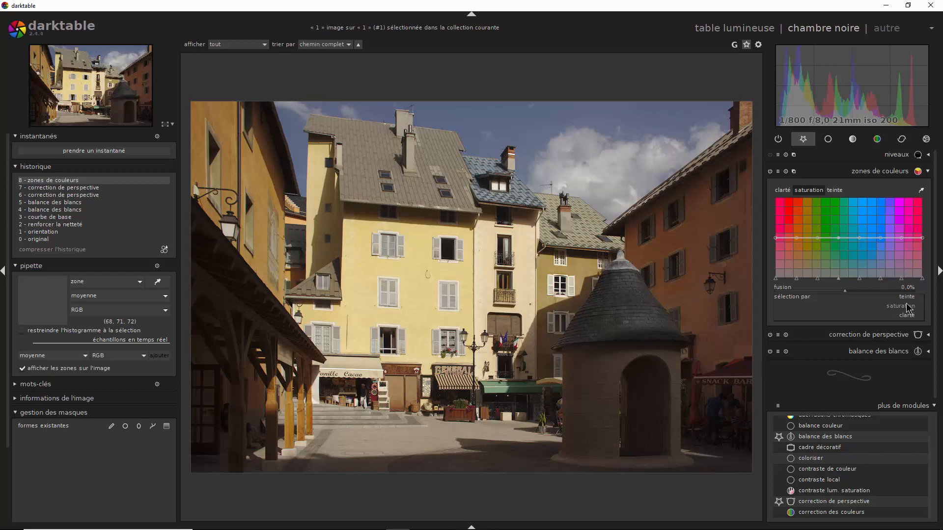
{"action": "left_click", "coordinate": [908, 307]}
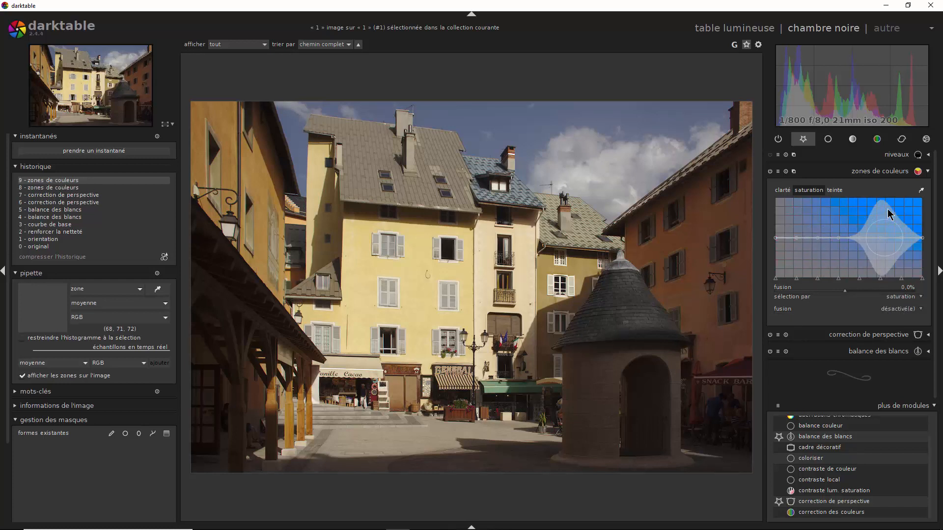
{"action": "left_click", "coordinate": [921, 191]}
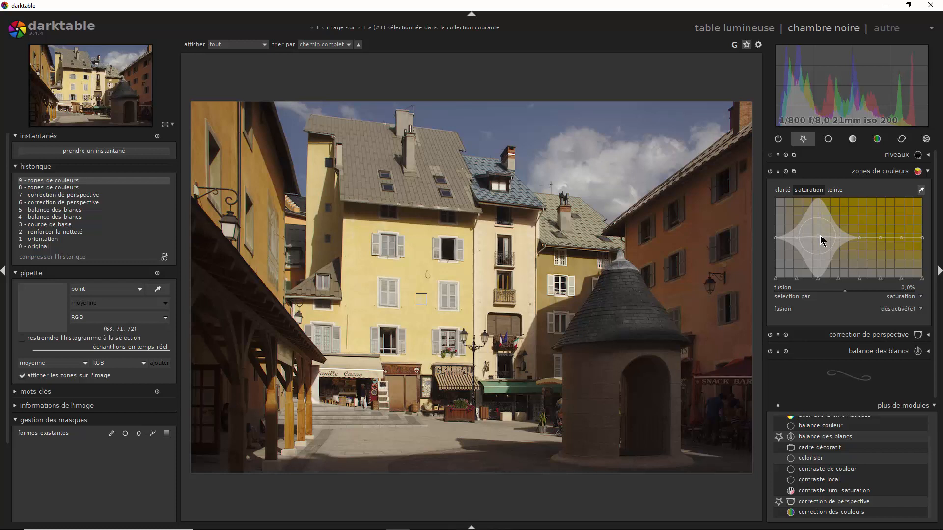
- Raise the saturation curve at the yellow facade's sampled tone in zones de couleurs, keeping the adjustment narrow
{"action": "left_click_drag", "start_coordinate": [823, 240], "coordinate": [817, 214]}
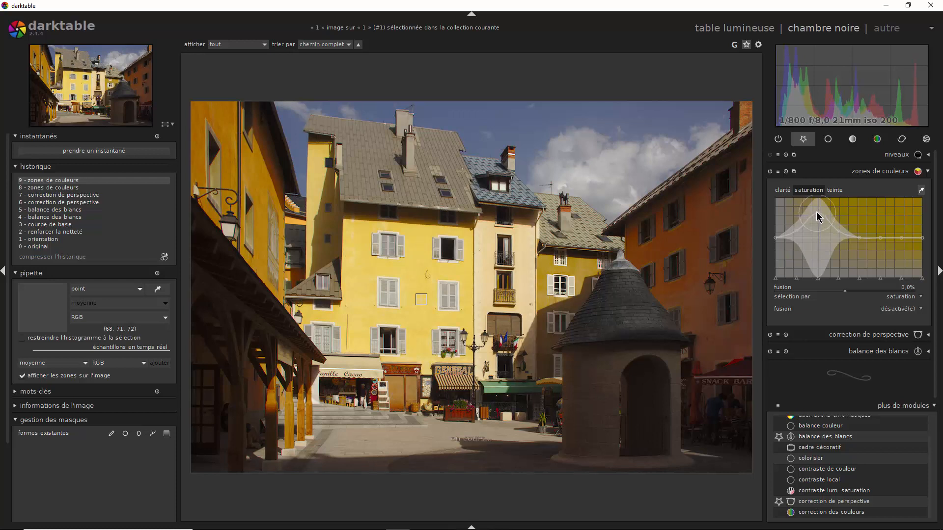
{"action": "left_click_drag", "start_coordinate": [816, 212], "coordinate": [818, 205]}
{"action": "mouse_move", "coordinate": [819, 208]}
{"action": "left_mouse_down"}
{"action": "mouse_move", "coordinate": [819, 279]}
{"action": "mouse_move", "coordinate": [819, 223]}
{"action": "left_mouse_up"}
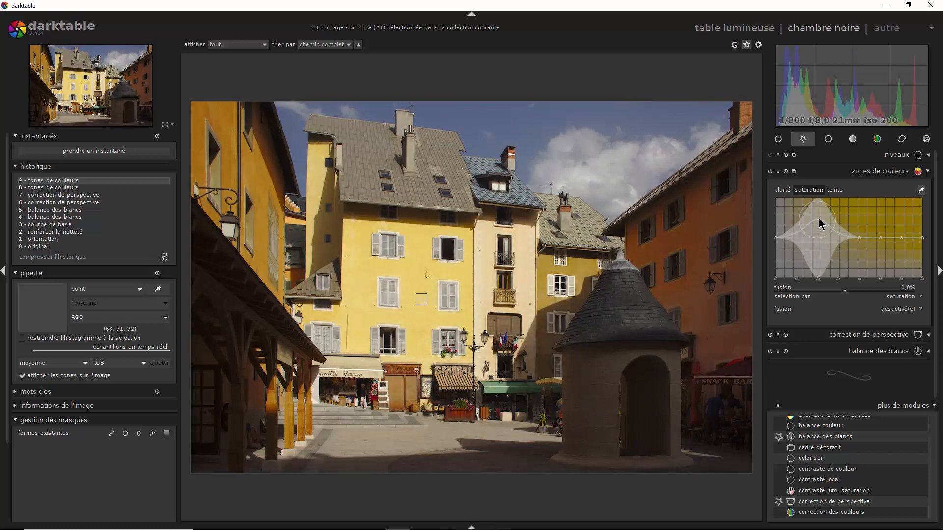
{"action": "left_click_drag", "start_coordinate": [819, 224], "coordinate": [818, 219]}
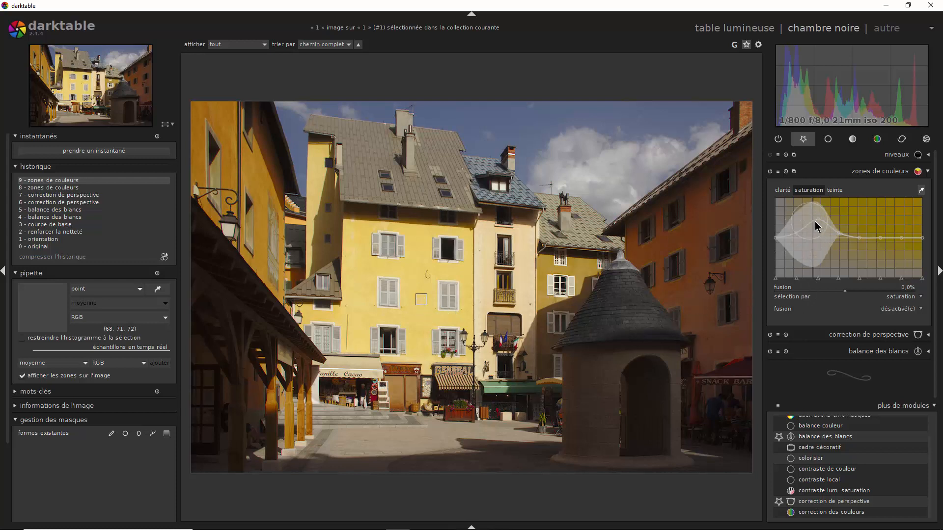
{"action": "left_click_drag", "start_coordinate": [819, 219], "coordinate": [819, 214]}
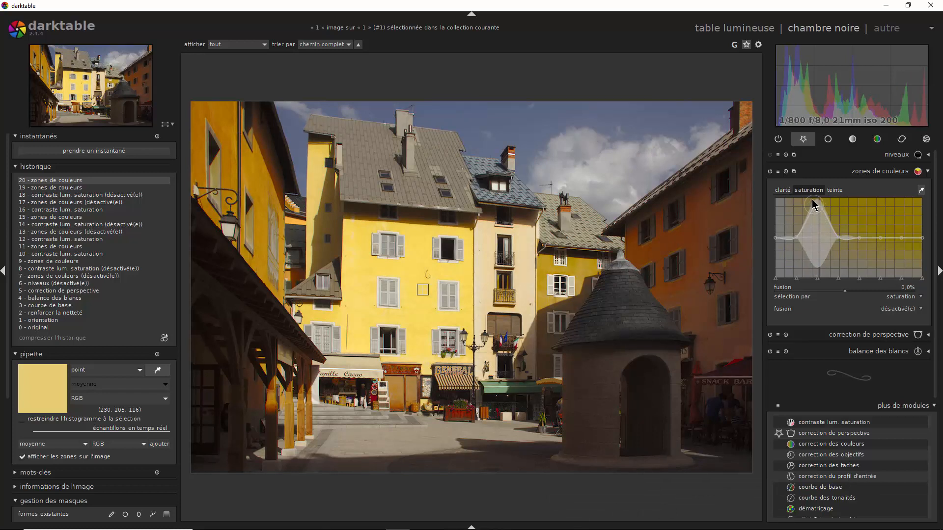
- Raise the clarté curve very slightly at the facade's sampled tone and compress the development history
{"action": "left_click", "coordinate": [781, 192]}
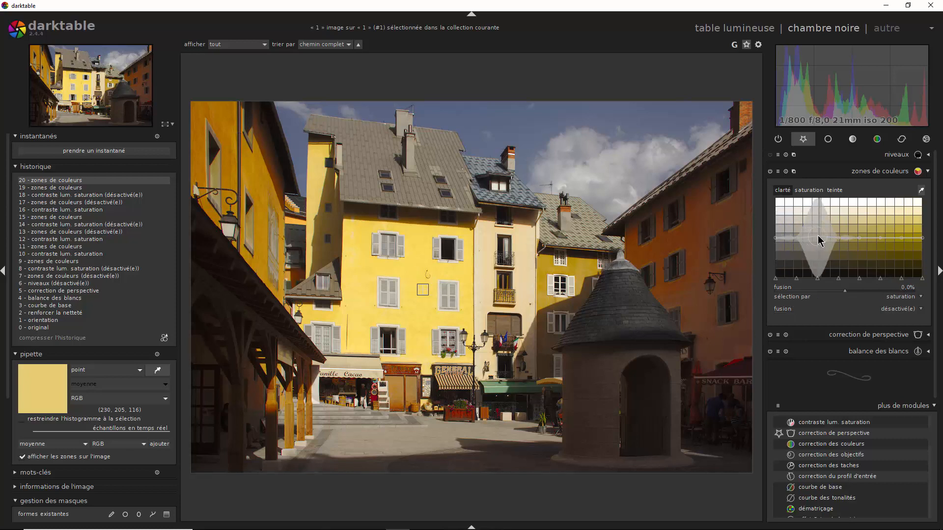
{"action": "left_click_drag", "start_coordinate": [818, 239], "coordinate": [820, 240]}
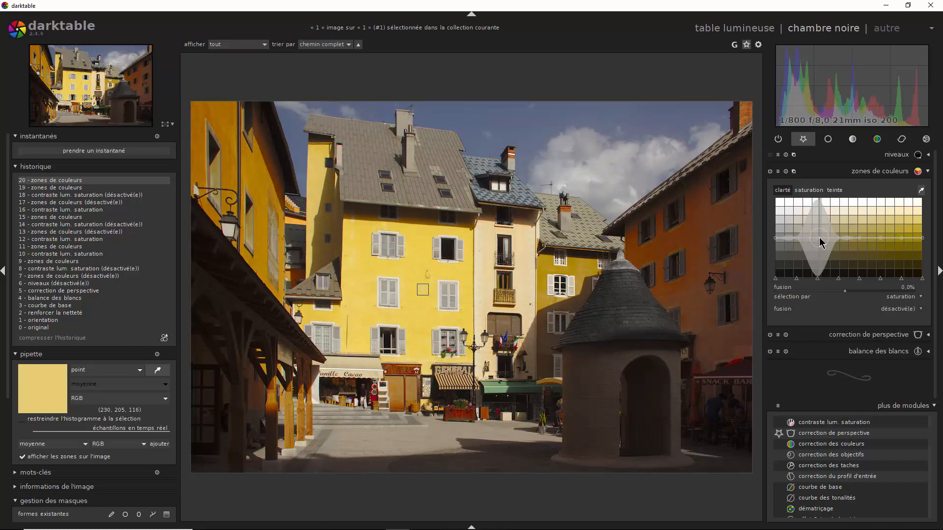
{"action": "left_click_drag", "start_coordinate": [819, 237], "coordinate": [819, 236]}
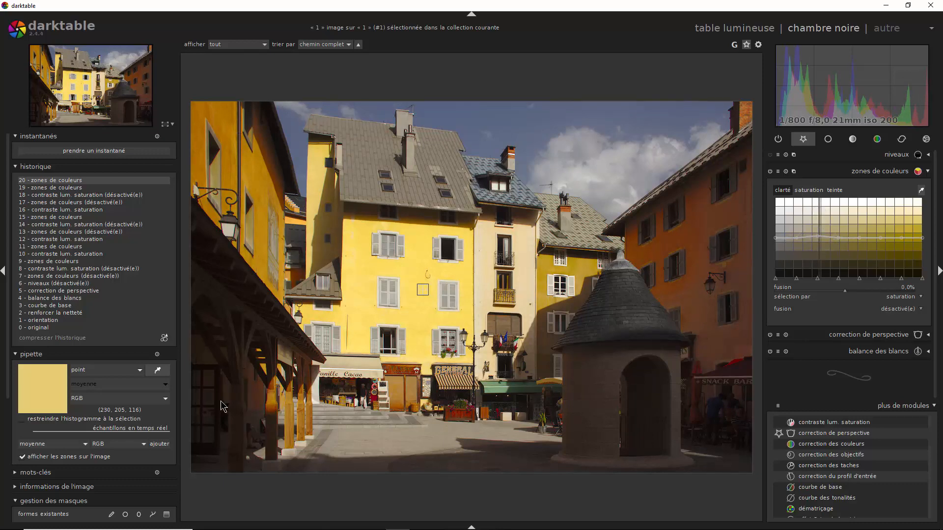
{"action": "left_click", "coordinate": [53, 338]}
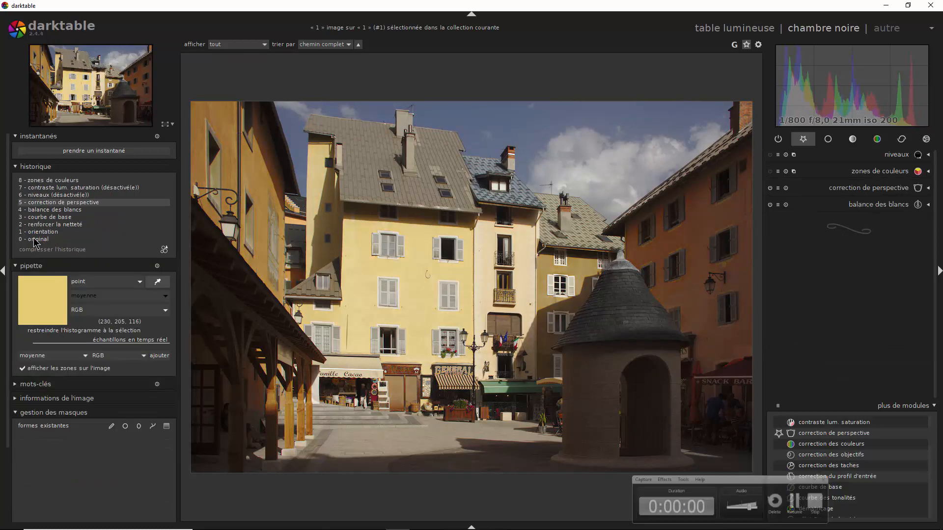
- Review the history from courbe de base through balance des blancs and correction de perspective up to zones de couleurs
{"action": "left_click", "coordinate": [50, 218]}
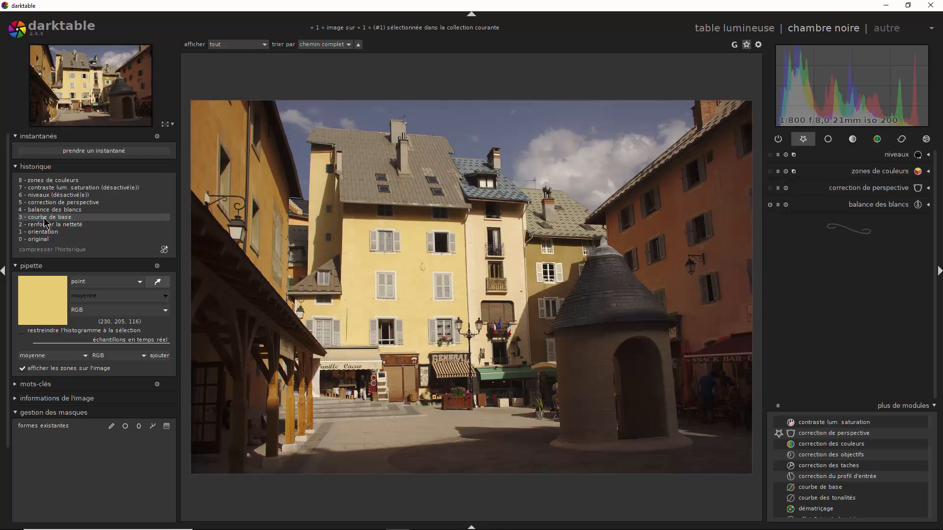
{"action": "left_click", "coordinate": [45, 211]}
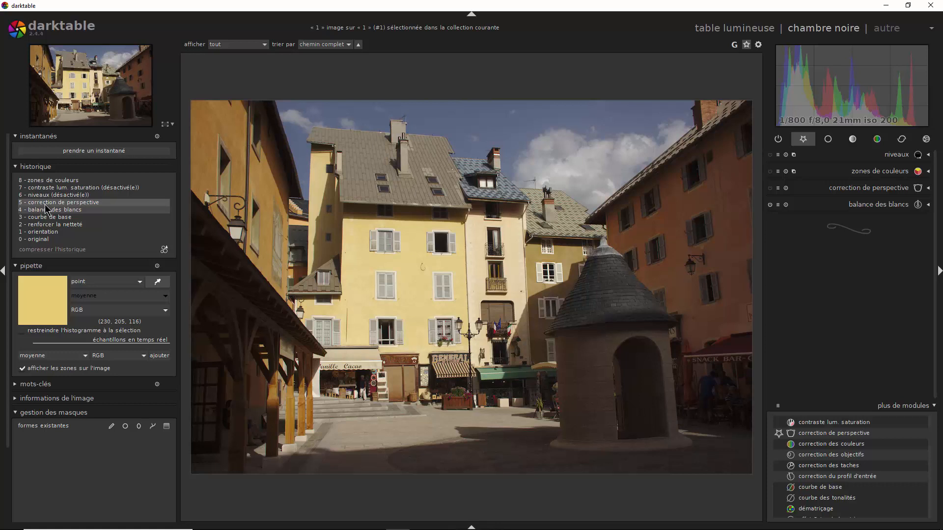
{"action": "left_click", "coordinate": [46, 205]}
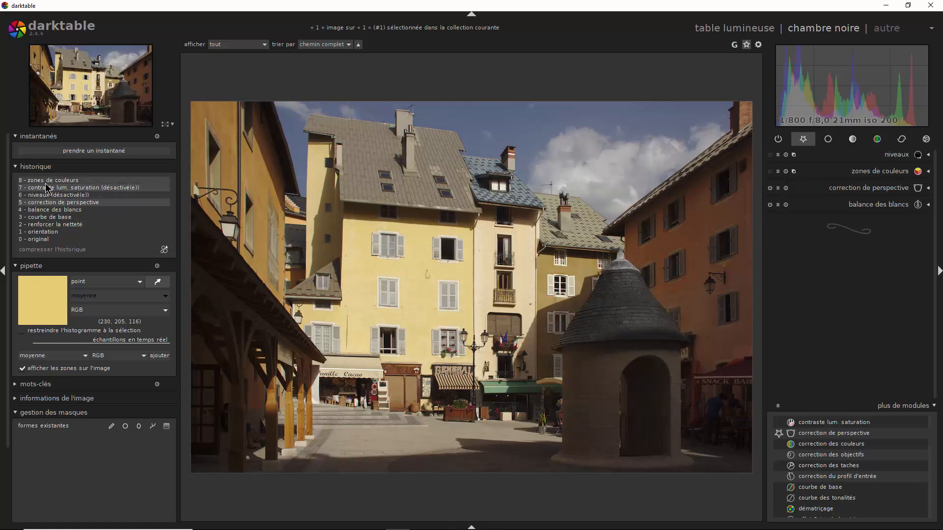
{"action": "left_click", "coordinate": [46, 183]}
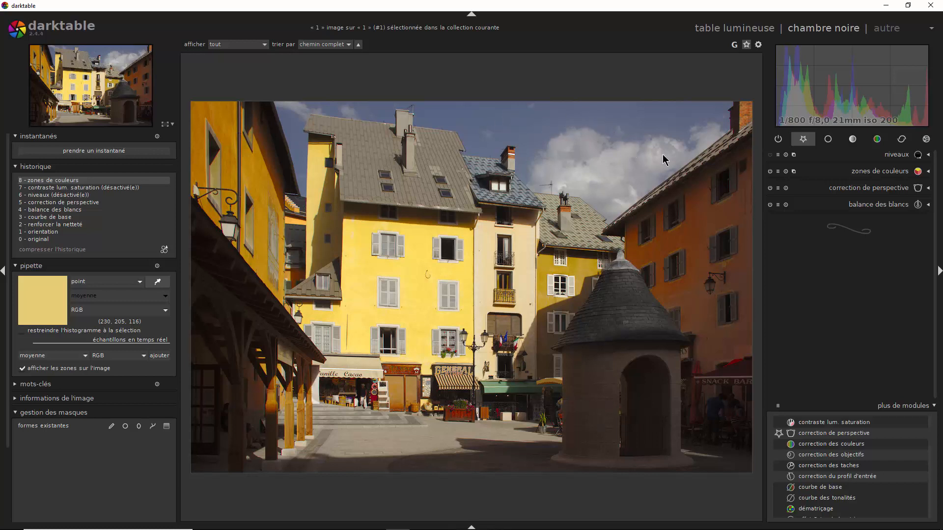
- Create a new instance of zones de couleurs and sample the blue sky above the cloud with its picker
{"action": "left_click", "coordinate": [927, 171]}
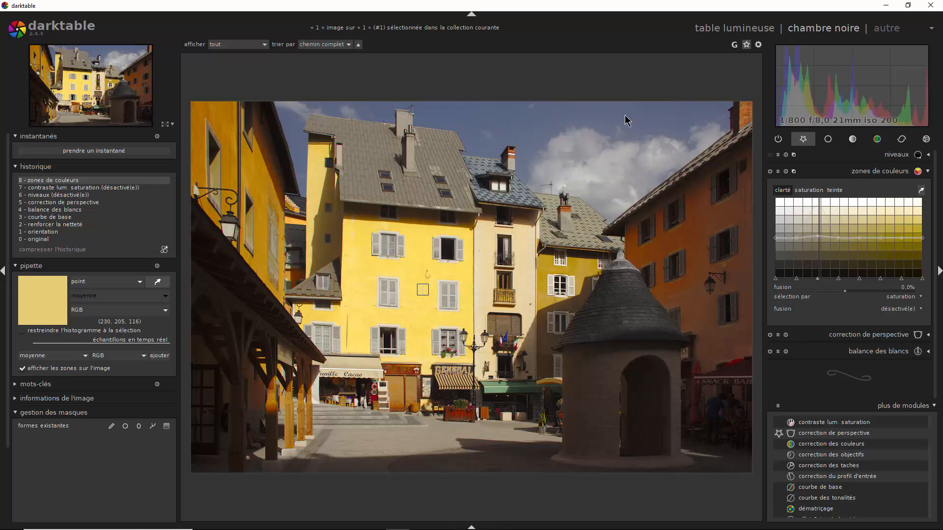
{"action": "left_click", "coordinate": [793, 172]}
{"action": "left_click", "coordinate": [808, 185]}
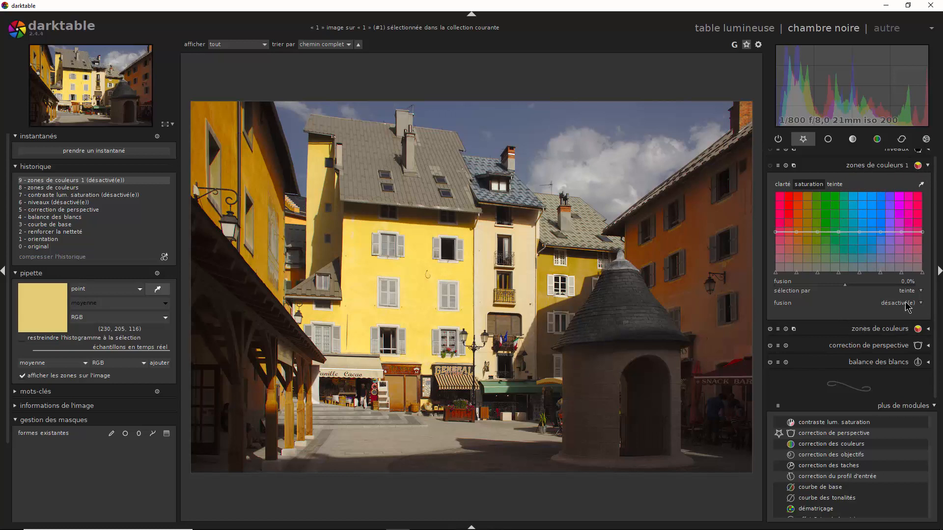
{"action": "left_click", "coordinate": [921, 184]}
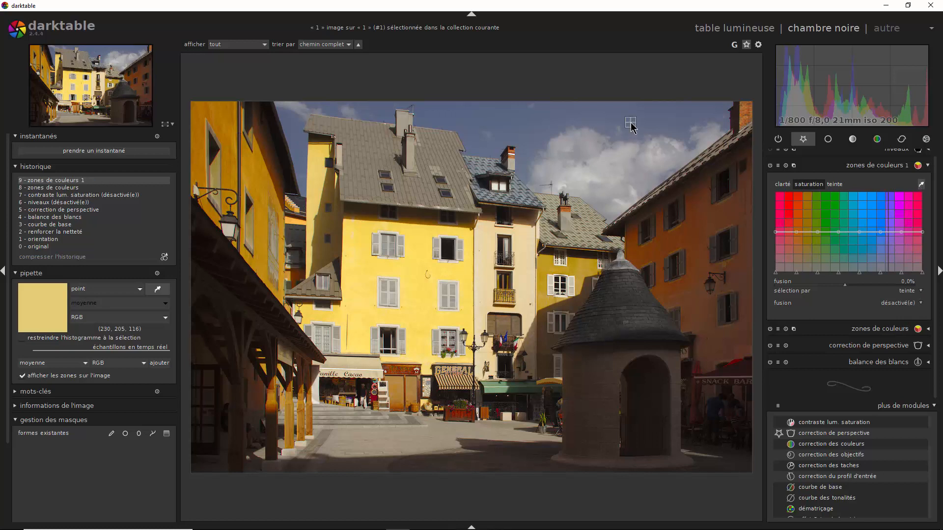
- Align a saturation curve node with the sky's sampled hue, narrow the influence radius and strongly raise the curve there
{"action": "left_click", "coordinate": [886, 276]}
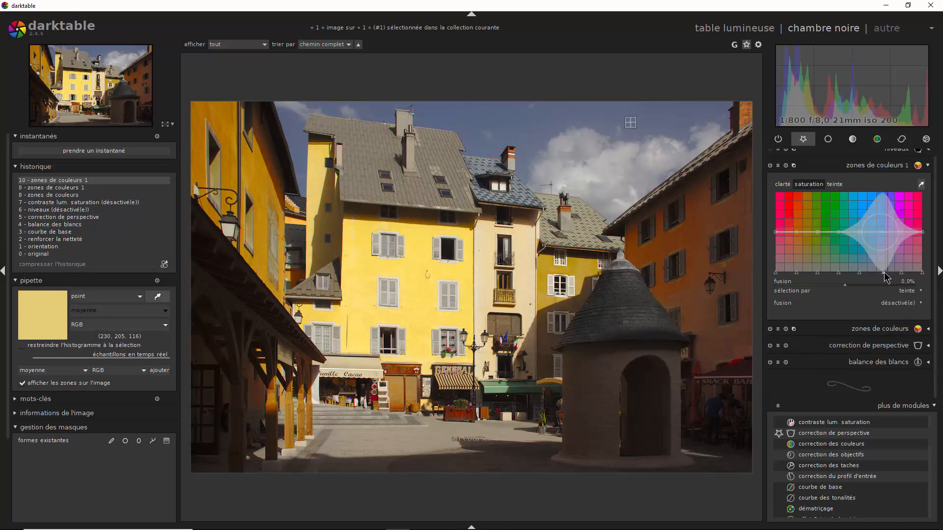
{"action": "left_click_drag", "start_coordinate": [860, 278], "coordinate": [891, 281]}
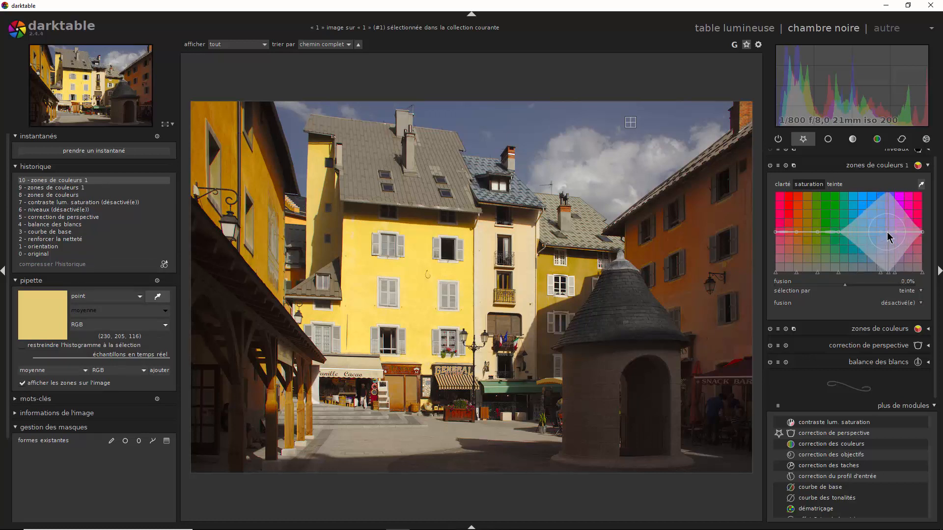
{"action": "scroll", "coordinate": [888, 238], "scroll_direction": "down", "scroll_amount": 5}
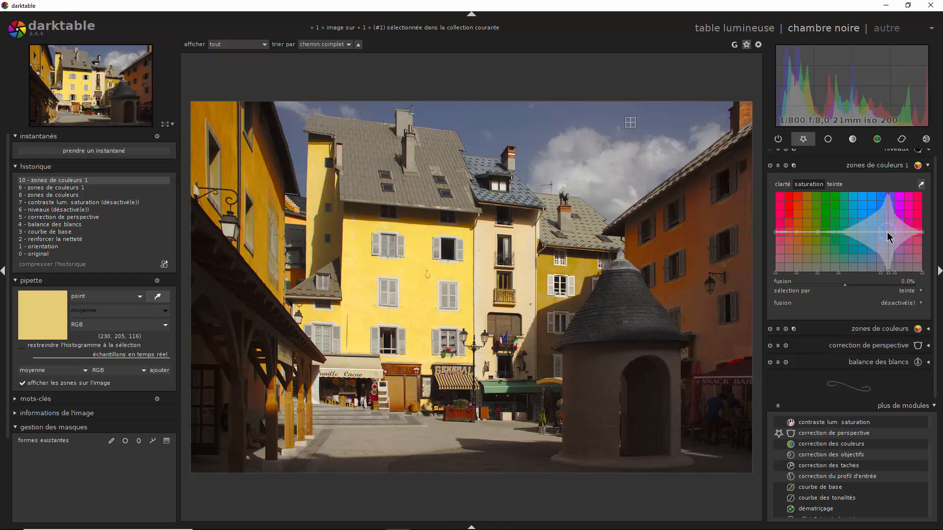
{"action": "left_click_drag", "start_coordinate": [889, 230], "coordinate": [889, 200]}
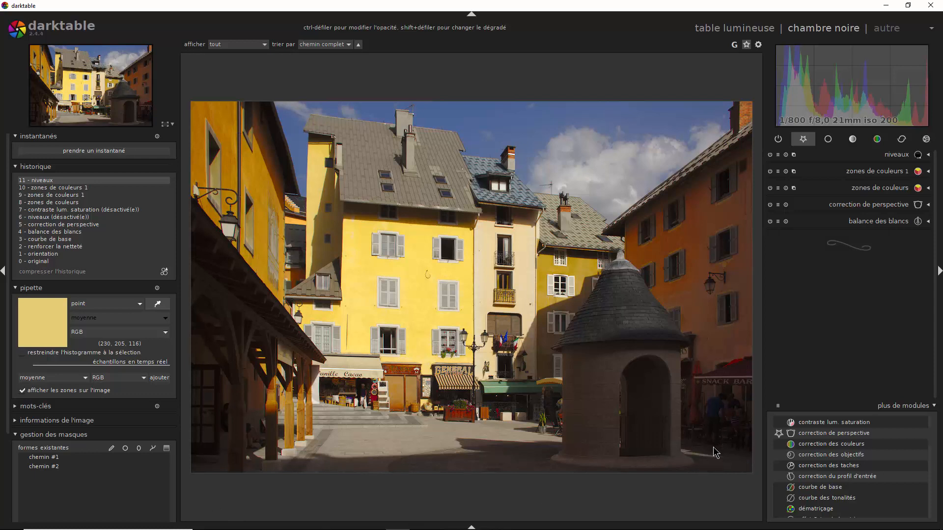
- Open the niveaux settings and display the existing mask shapes chemin #1 and chemin #2 on the photo
{"action": "left_click", "coordinate": [929, 155]}
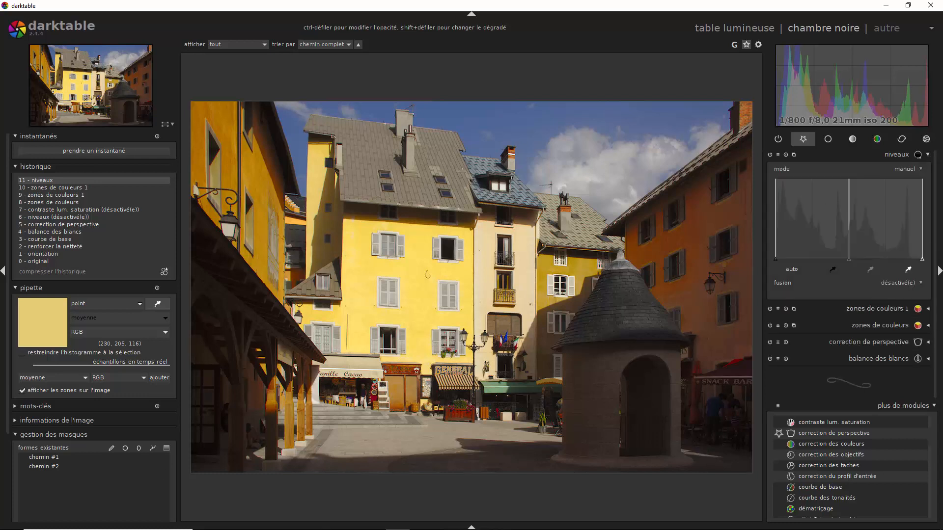
{"action": "mouse_move", "coordinate": [66, 520]}
{"action": "left_click", "coordinate": [31, 459]}
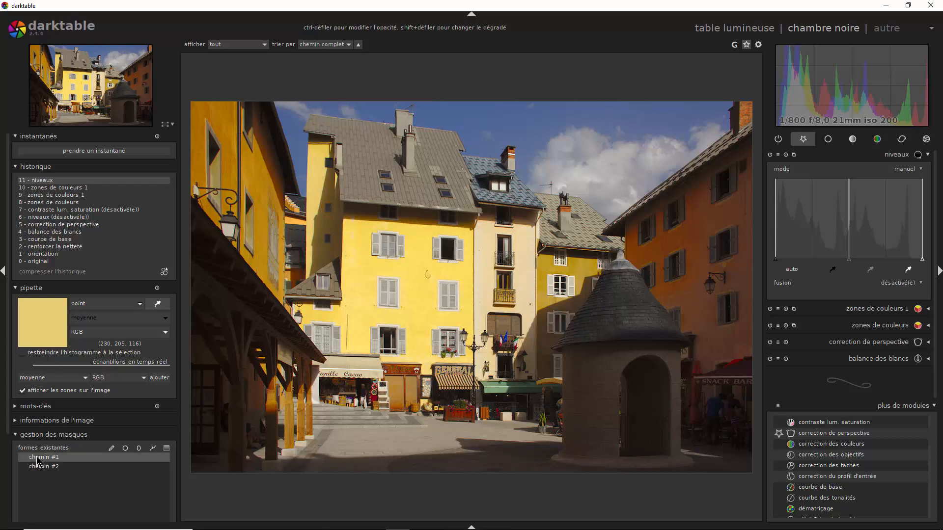
{"action": "left_click", "coordinate": [38, 460]}
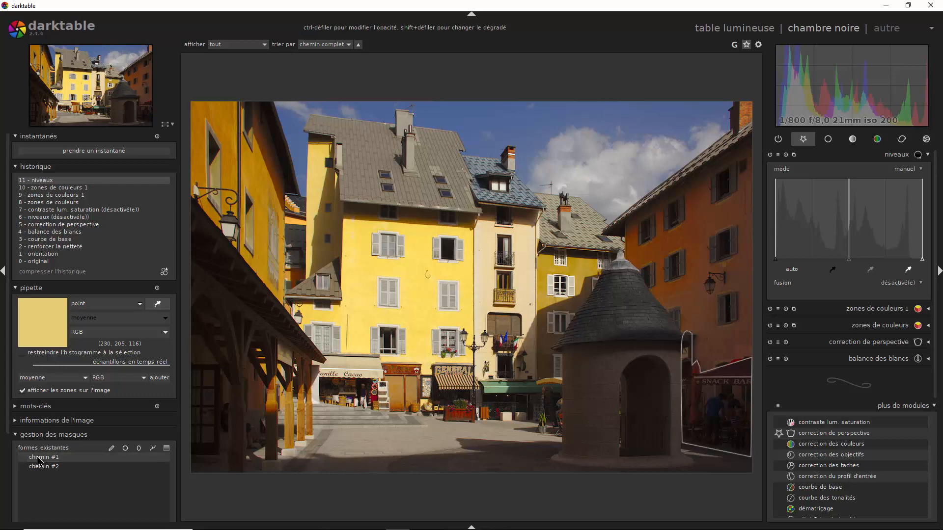
{"action": "left_click", "coordinate": [39, 469]}
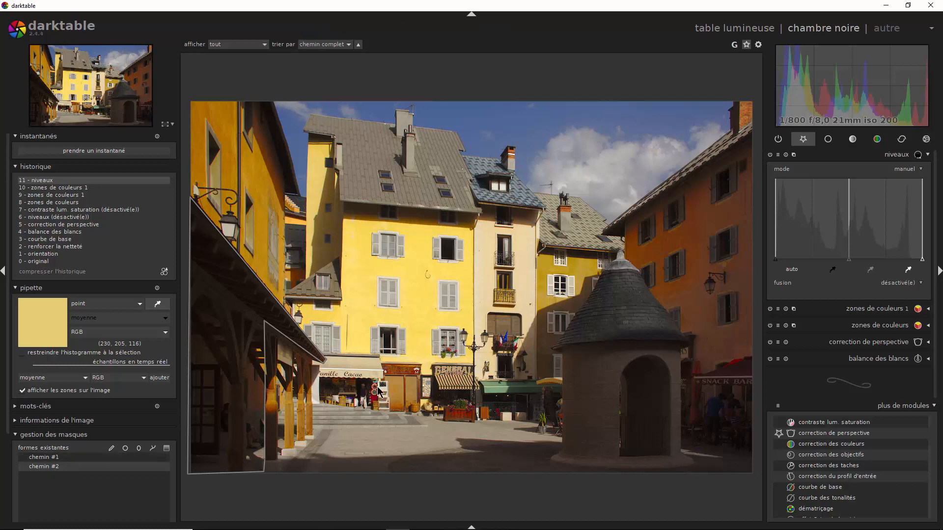
- Set the niveaux fusion to masque dessiné and add the existing shapes chemin #1 and chemin #2
{"action": "left_click", "coordinate": [803, 285]}
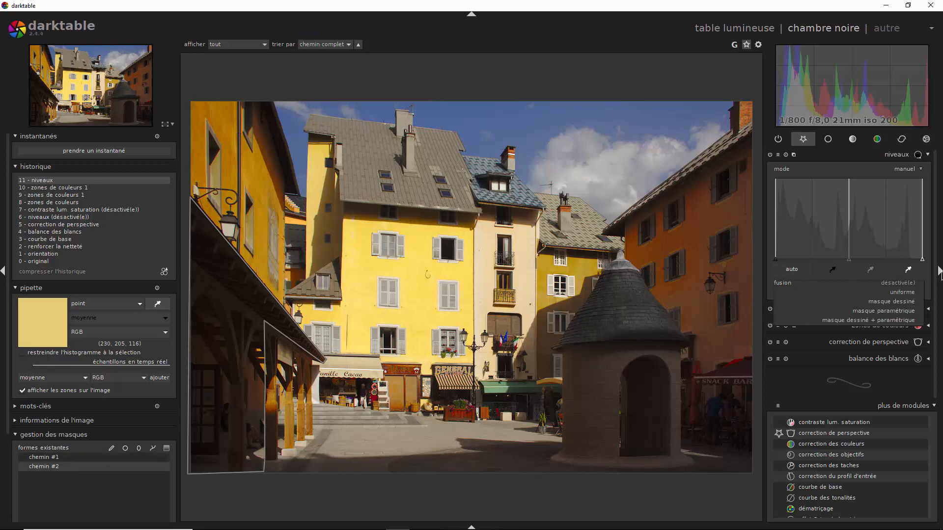
{"action": "left_click", "coordinate": [891, 301]}
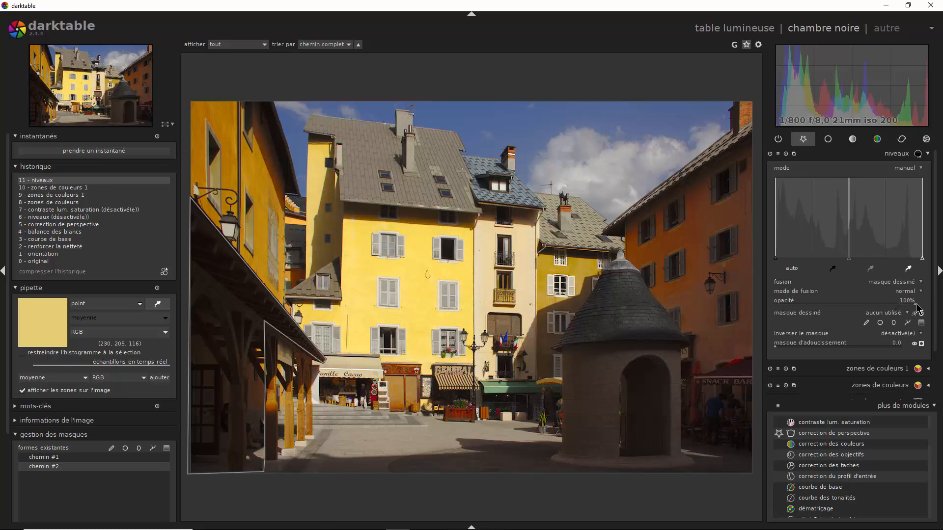
{"action": "left_click", "coordinate": [879, 314]}
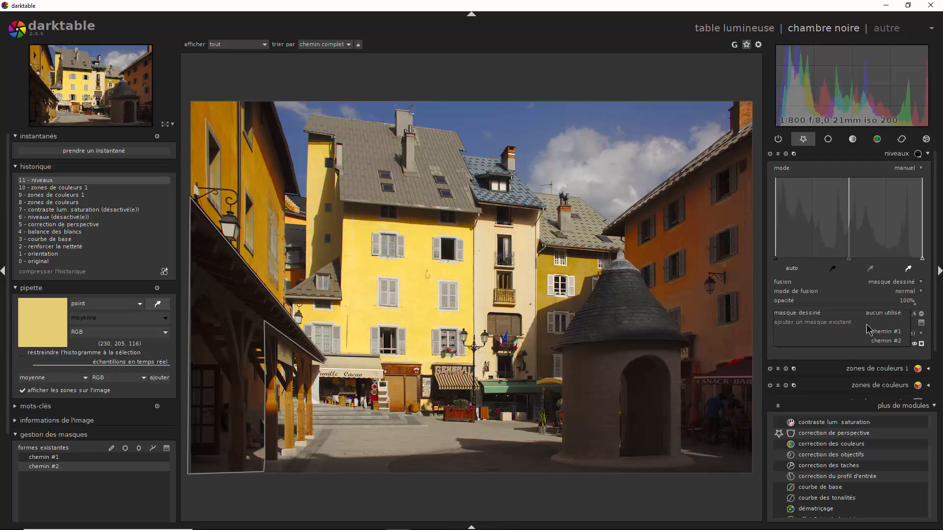
{"action": "left_click", "coordinate": [882, 332]}
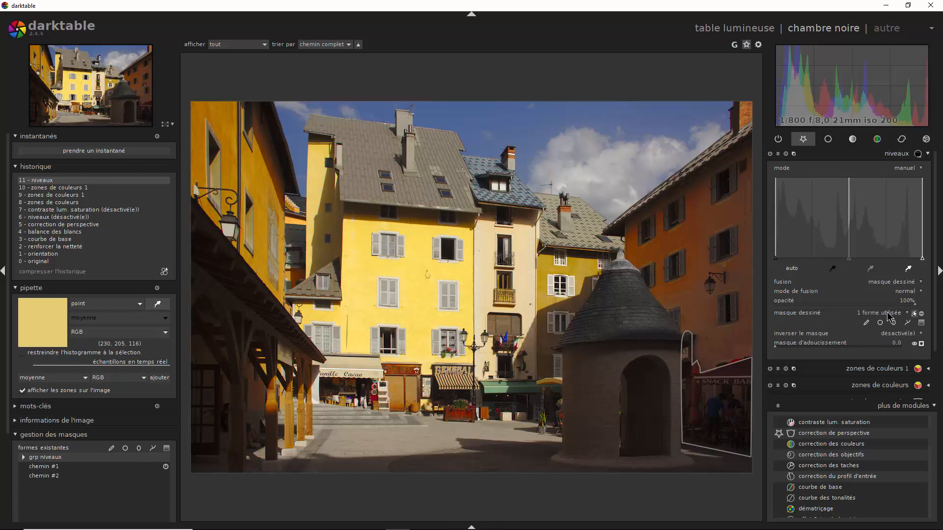
{"action": "left_click", "coordinate": [889, 317]}
{"action": "left_click", "coordinate": [890, 337]}
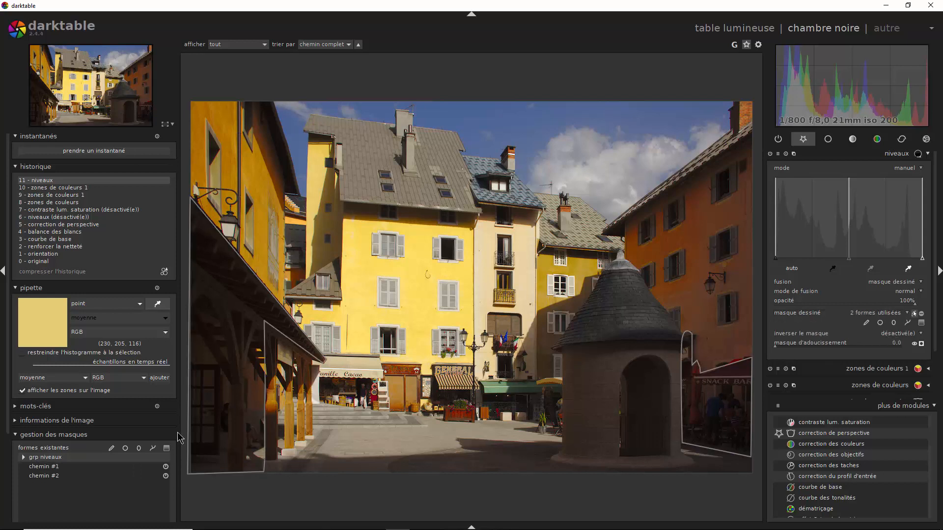
- Check the coverage of the niveaux mask and shift the midtone marker toward the blacks to brighten the masked shadows
{"action": "left_click", "coordinate": [921, 344]}
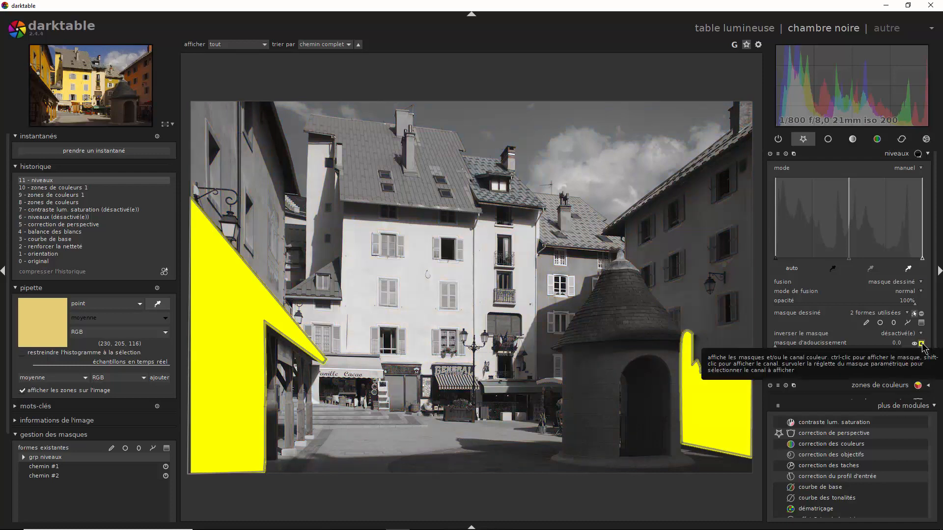
{"action": "left_click", "coordinate": [921, 344]}
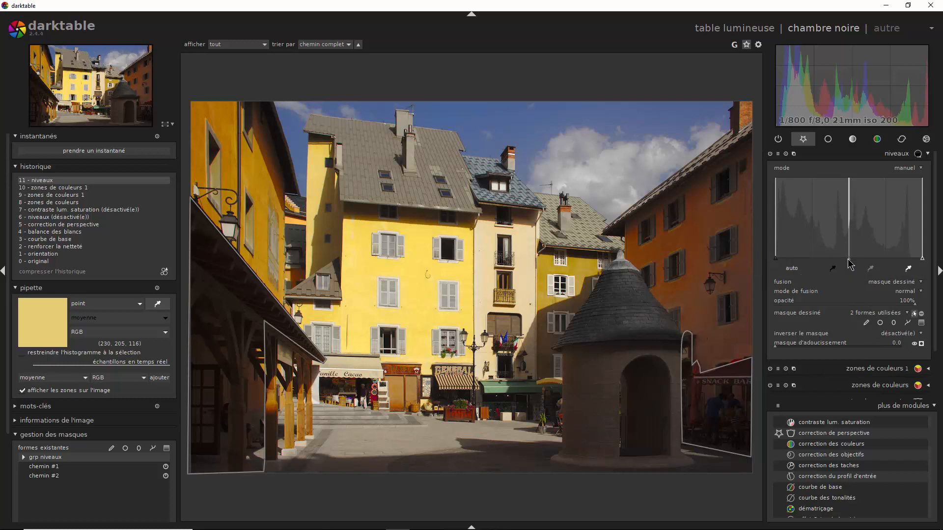
{"action": "mouse_move", "coordinate": [847, 258]}
{"action": "left_mouse_down"}
{"action": "mouse_move", "coordinate": [816, 263]}
{"action": "mouse_move", "coordinate": [838, 270]}
{"action": "left_mouse_up"}
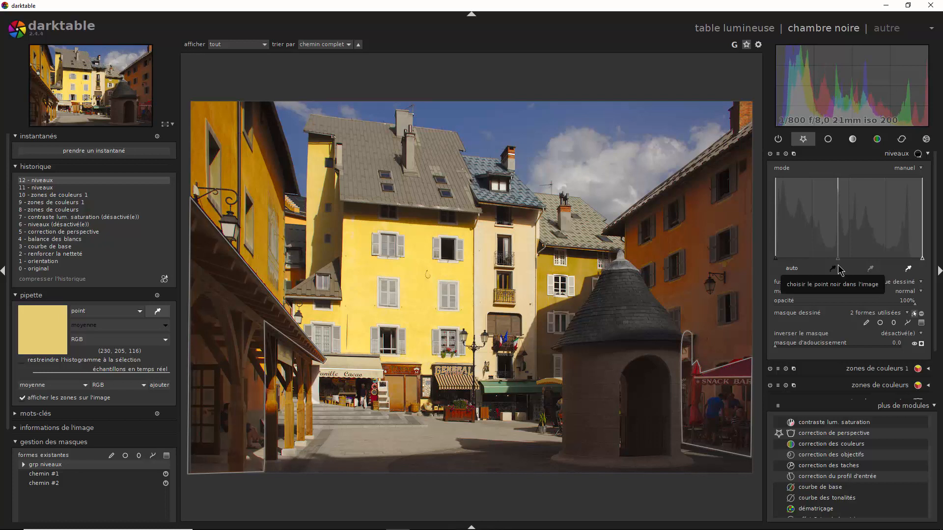
{"action": "left_click_drag", "start_coordinate": [838, 264], "coordinate": [839, 264]}
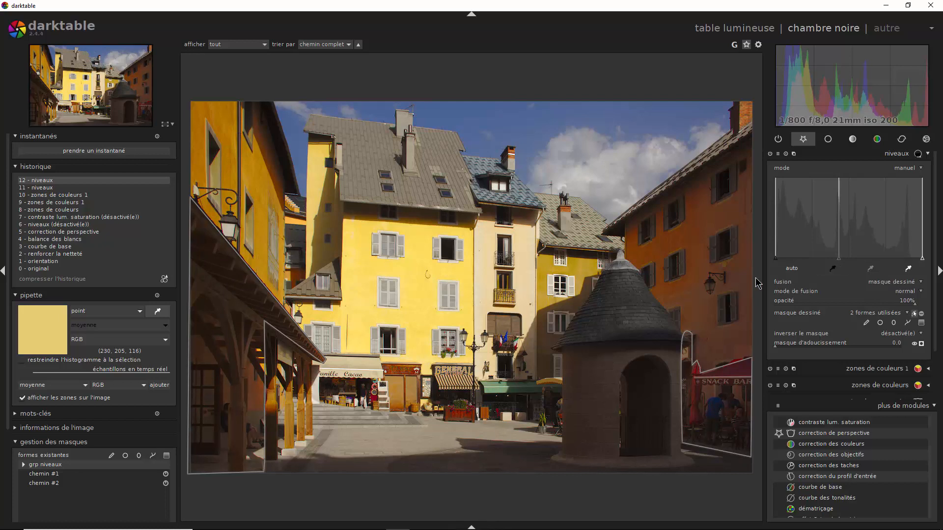
- Compare the photo with niveaux disabled and enabled, and reopen the niveaux settings
{"action": "left_click", "coordinate": [928, 155]}
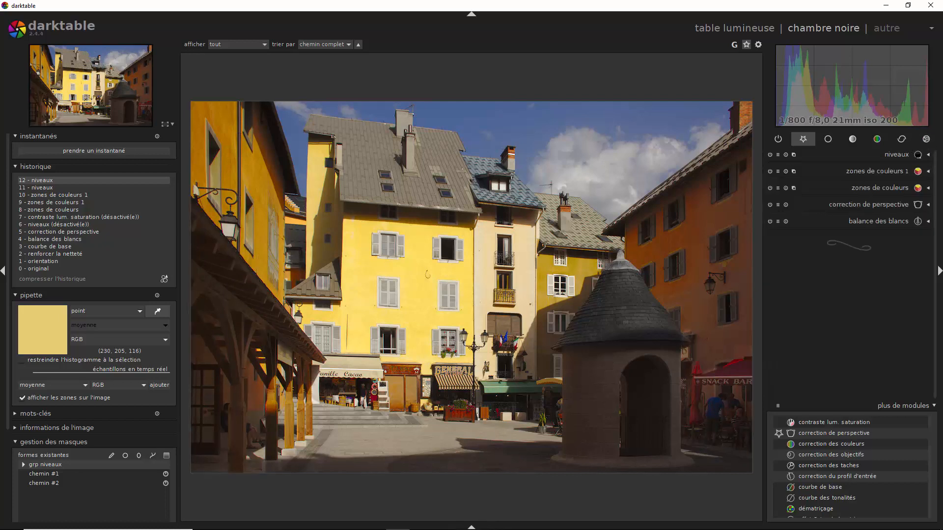
{"action": "left_click", "coordinate": [771, 156]}
{"action": "left_click", "coordinate": [771, 157]}
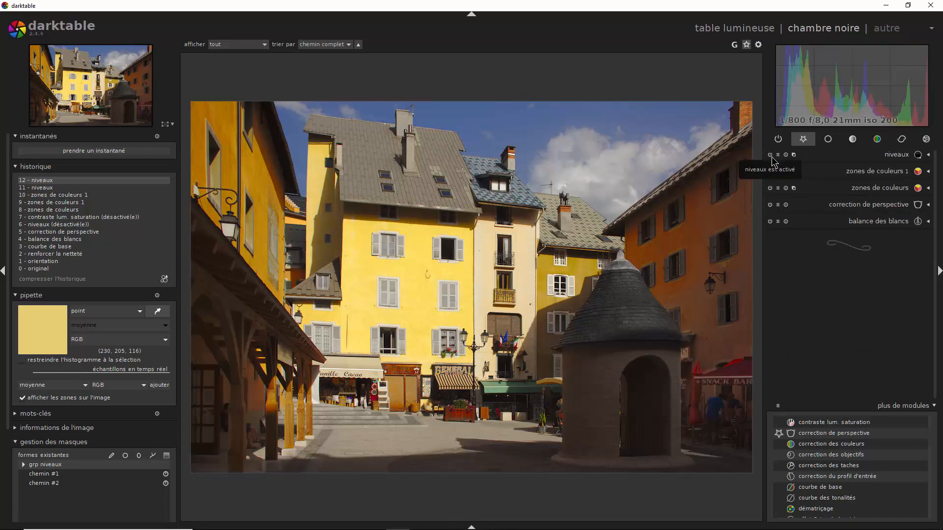
{"action": "left_click", "coordinate": [928, 156]}
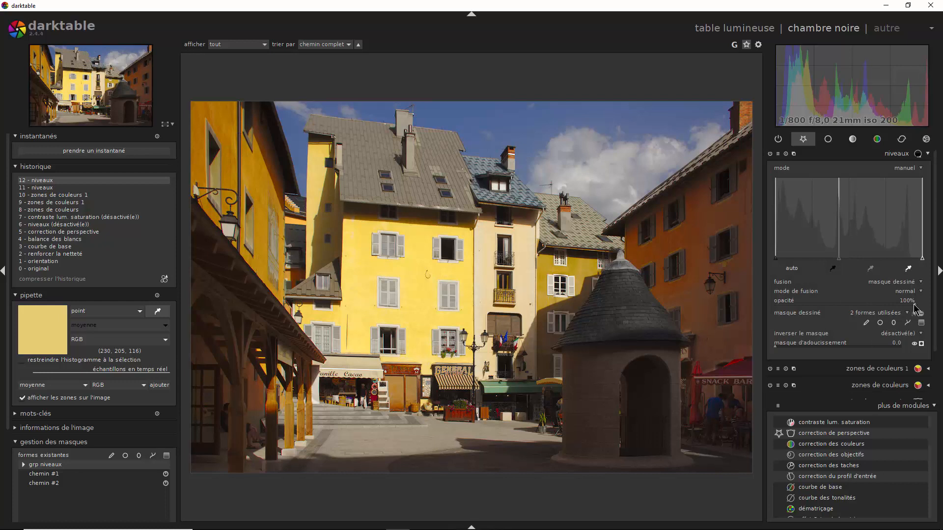
- Reduce the opacity of the niveaux module slightly and compare the photo with the module disabled and enabled
{"action": "left_click_drag", "start_coordinate": [914, 308], "coordinate": [889, 313]}
{"action": "left_click", "coordinate": [770, 155]}
{"action": "left_click", "coordinate": [770, 155]}
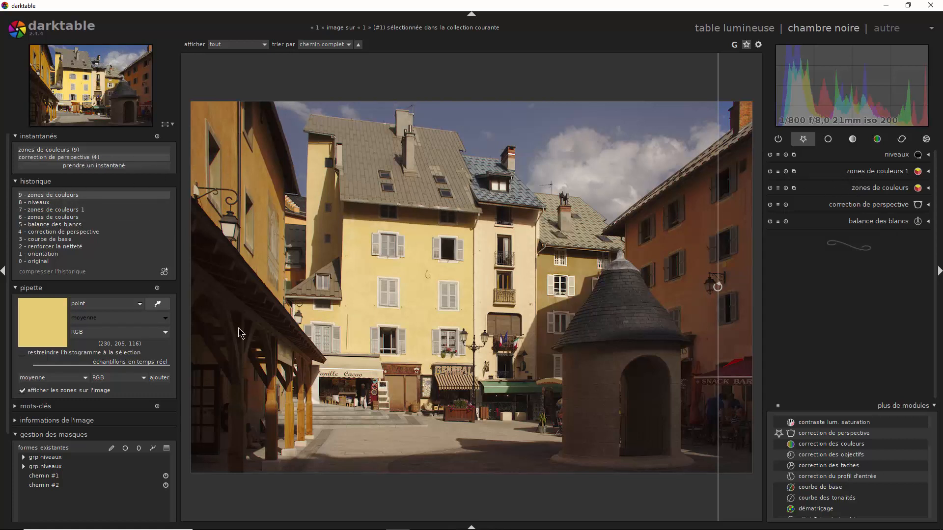
- Compare the edited village square with the correction de perspective (4) snapshot by moving the split line toward the photo's centre
{"action": "left_click", "coordinate": [64, 150]}
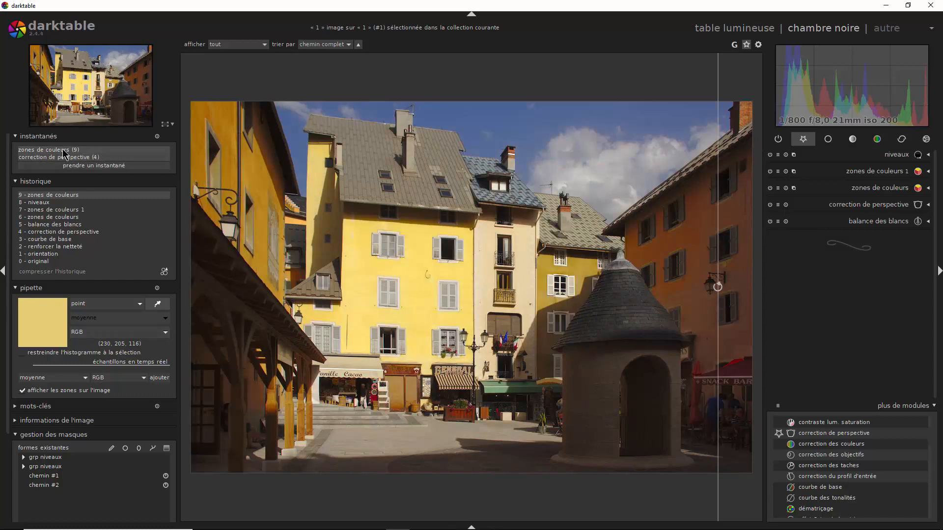
{"action": "left_click", "coordinate": [94, 158]}
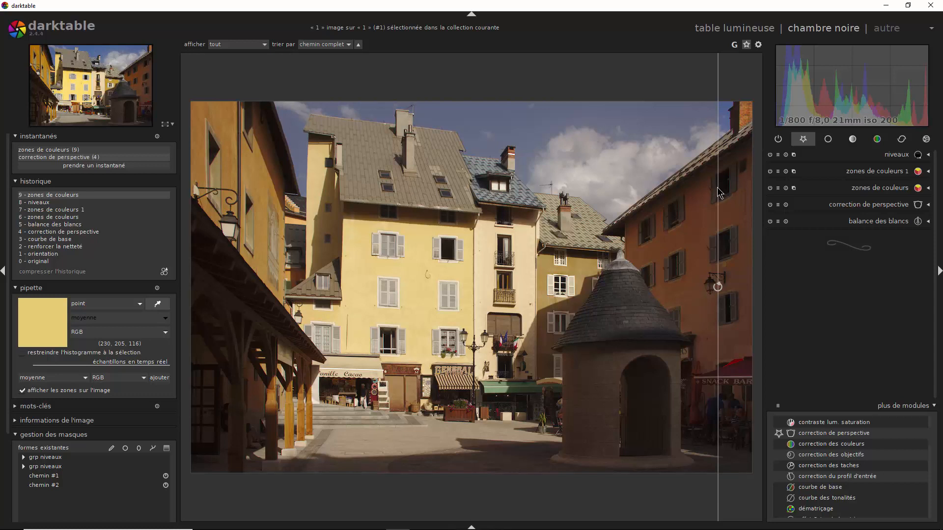
{"action": "left_click_drag", "start_coordinate": [718, 194], "coordinate": [458, 347]}
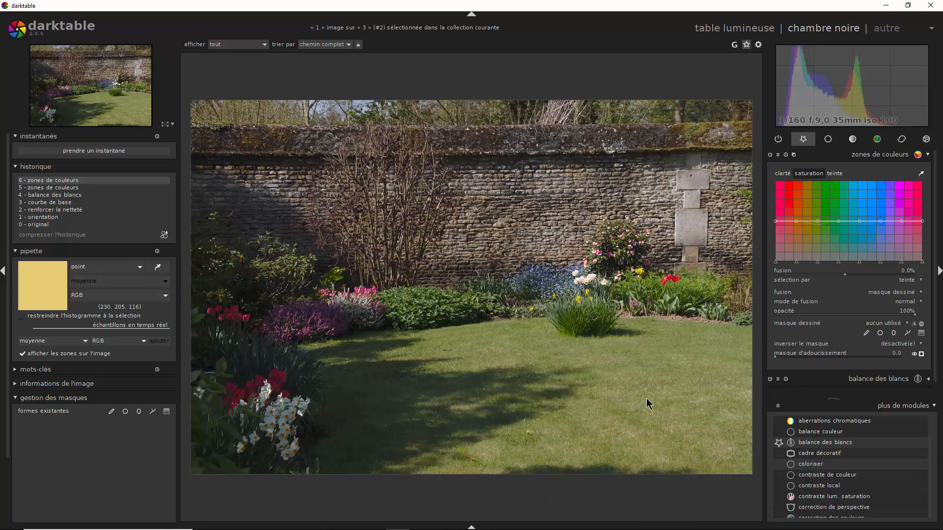
- Sample the lawn colour of the garden photo and strongly raise the matching yellow-green node of the zones de couleurs saturation curve
{"action": "left_click", "coordinate": [922, 174]}
{"action": "left_click", "coordinate": [619, 396]}
{"action": "left_click", "coordinate": [817, 264]}
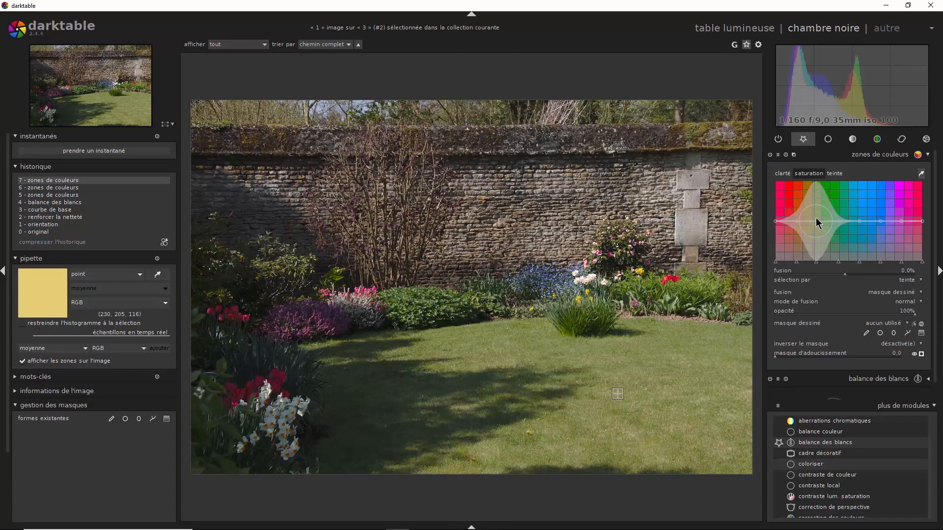
{"action": "left_click_drag", "start_coordinate": [818, 222], "coordinate": [819, 190]}
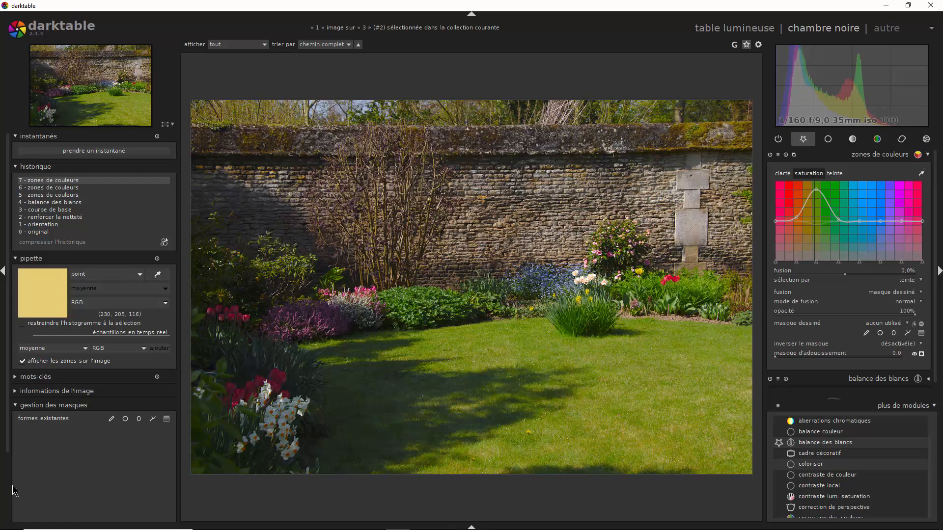
- Paint a brush mask shape over the whole lawn and rename it gazon
{"action": "left_click", "coordinate": [111, 419]}
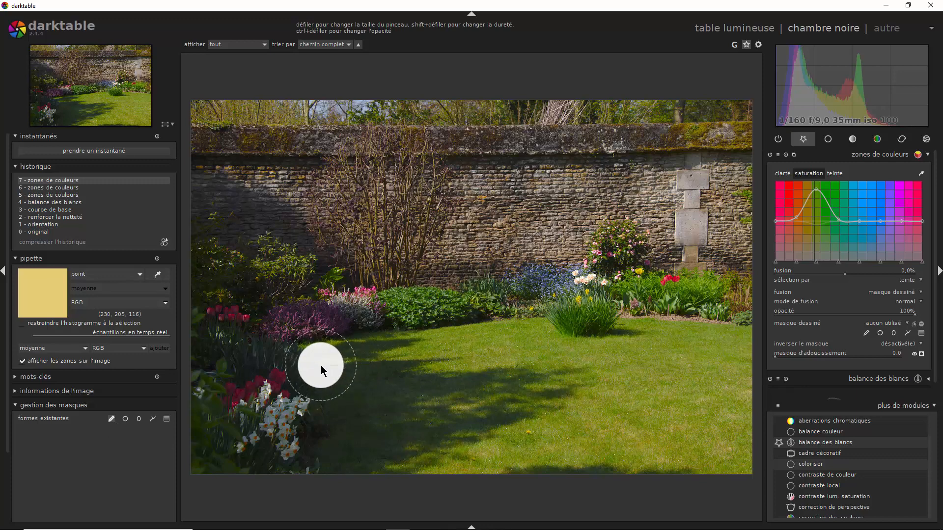
{"action": "mouse_move", "coordinate": [323, 371]}
{"action": "left_mouse_down"}
{"action": "mouse_move", "coordinate": [533, 345]}
{"action": "mouse_move", "coordinate": [554, 359]}
{"action": "mouse_move", "coordinate": [599, 364]}
{"action": "mouse_move", "coordinate": [637, 343]}
{"action": "mouse_move", "coordinate": [735, 345]}
{"action": "mouse_move", "coordinate": [724, 372]}
{"action": "mouse_move", "coordinate": [733, 389]}
{"action": "mouse_move", "coordinate": [737, 366]}
{"action": "mouse_move", "coordinate": [739, 457]}
{"action": "mouse_move", "coordinate": [358, 466]}
{"action": "mouse_move", "coordinate": [341, 449]}
{"action": "mouse_move", "coordinate": [352, 423]}
{"action": "mouse_move", "coordinate": [334, 385]}
{"action": "mouse_move", "coordinate": [519, 379]}
{"action": "mouse_move", "coordinate": [531, 357]}
{"action": "mouse_move", "coordinate": [483, 346]}
{"action": "mouse_move", "coordinate": [408, 357]}
{"action": "mouse_move", "coordinate": [398, 396]}
{"action": "mouse_move", "coordinate": [573, 392]}
{"action": "mouse_move", "coordinate": [699, 375]}
{"action": "mouse_move", "coordinate": [705, 398]}
{"action": "mouse_move", "coordinate": [601, 427]}
{"action": "mouse_move", "coordinate": [395, 425]}
{"action": "mouse_move", "coordinate": [411, 432]}
{"action": "mouse_move", "coordinate": [663, 374]}
{"action": "mouse_move", "coordinate": [719, 406]}
{"action": "mouse_move", "coordinate": [699, 424]}
{"action": "mouse_move", "coordinate": [628, 440]}
{"action": "left_mouse_up"}
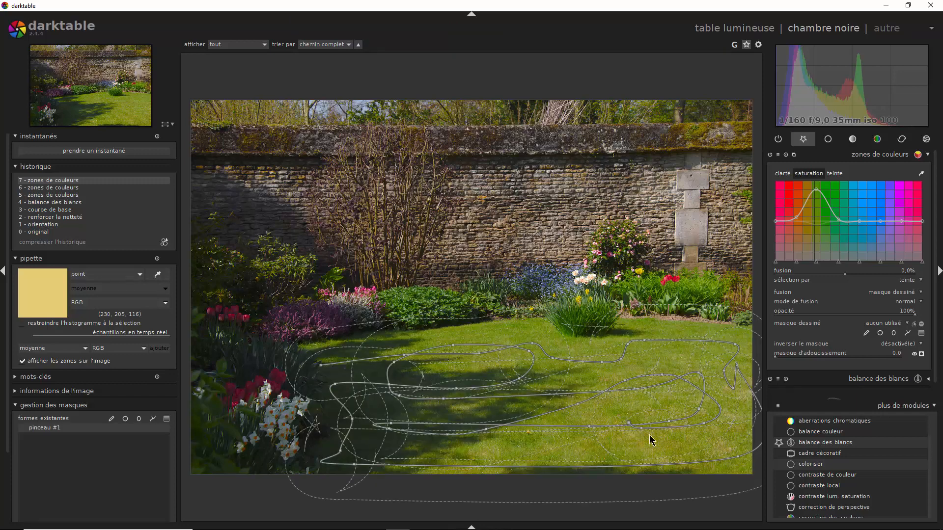
{"action": "double_click", "coordinate": [66, 428]}
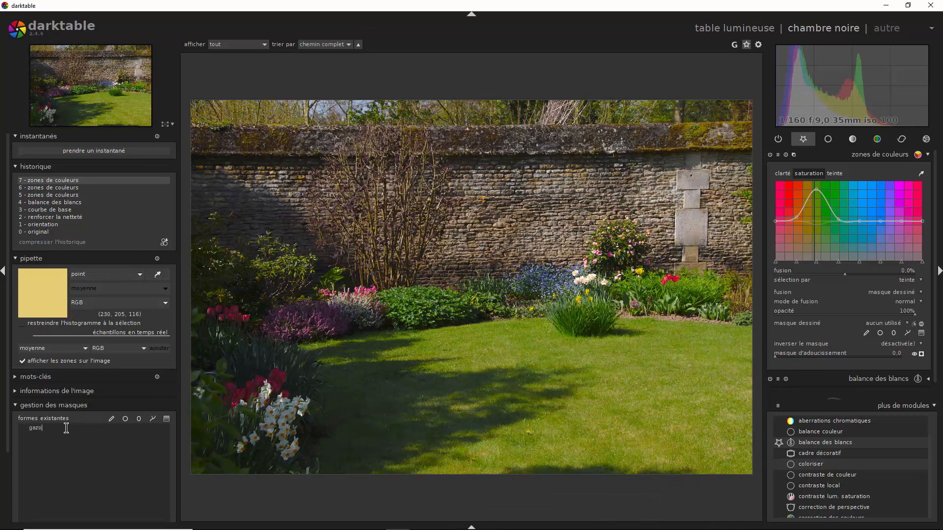
{"action": "key", "text": "Return"}
- Add the existing shape gazon to the zones de couleurs drawn mask, check its coverage, and hide the shape outlines
{"action": "left_click", "coordinate": [887, 324]}
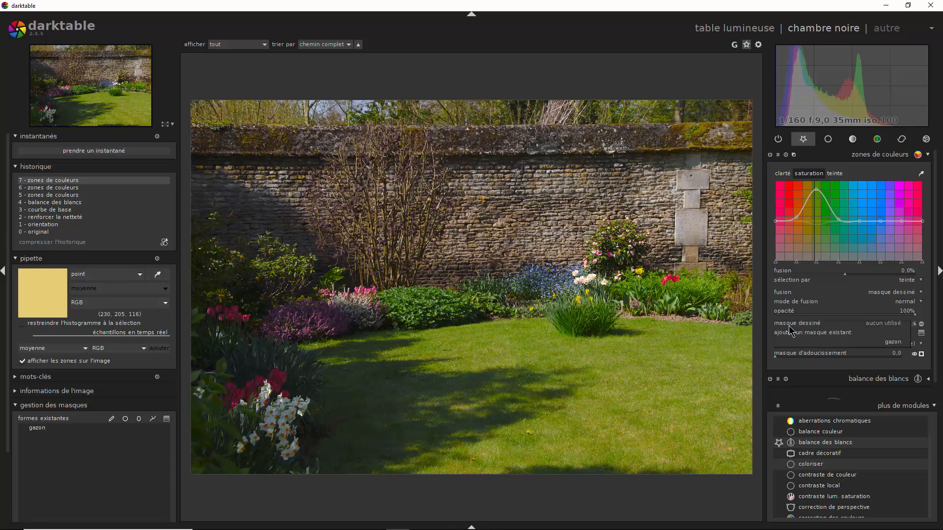
{"action": "left_click", "coordinate": [896, 343]}
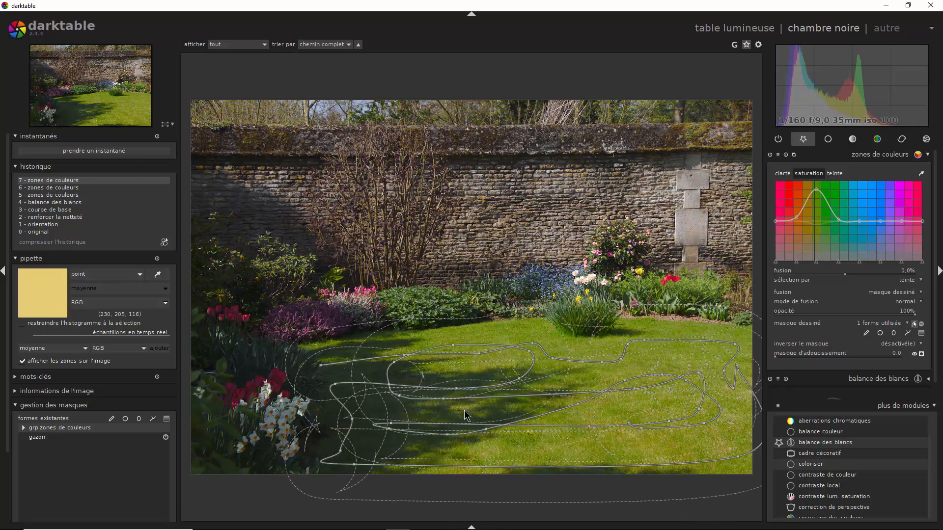
{"action": "left_click", "coordinate": [921, 355]}
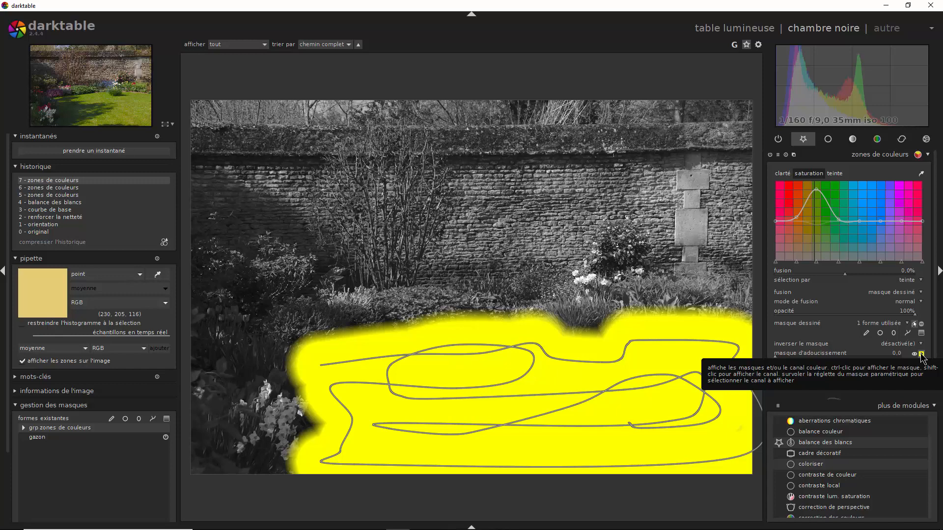
{"action": "left_click", "coordinate": [921, 354]}
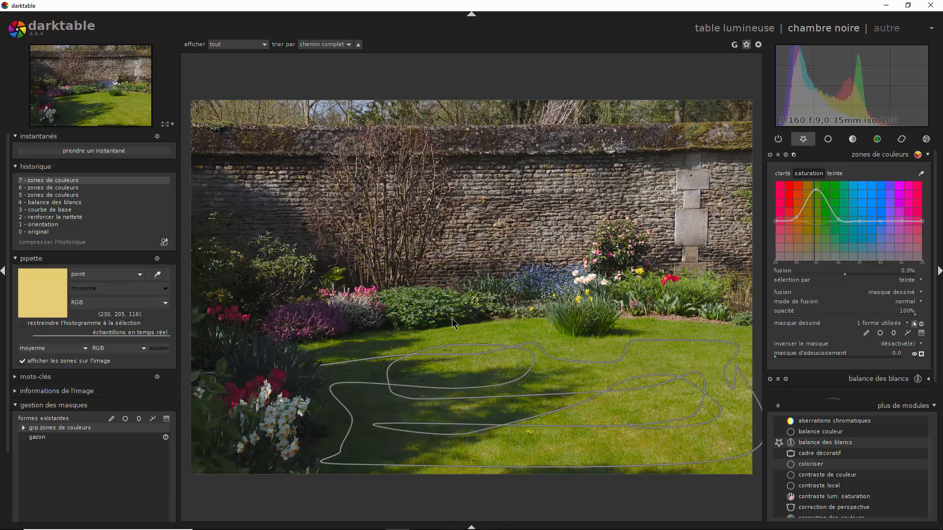
{"action": "left_click", "coordinate": [913, 326]}
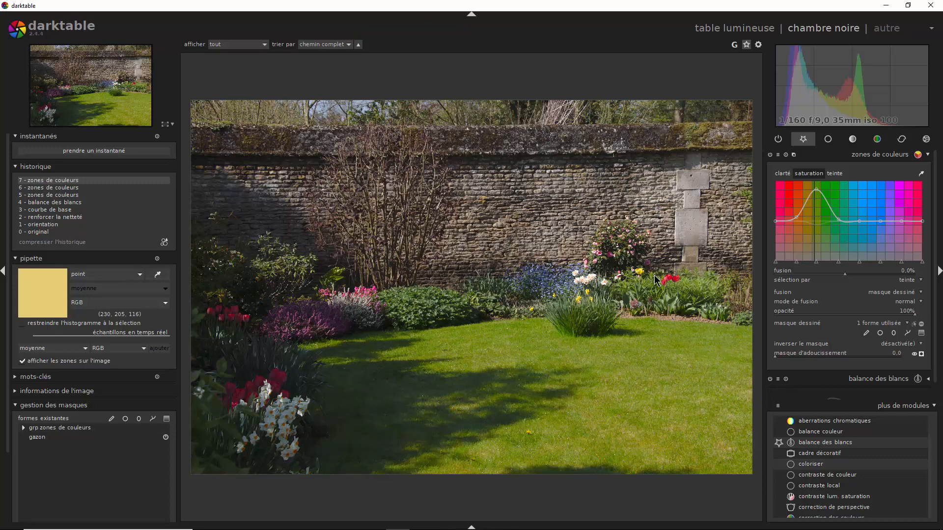
- Compare the garden photo with zones de couleurs disabled and enabled
{"action": "left_click", "coordinate": [770, 156]}
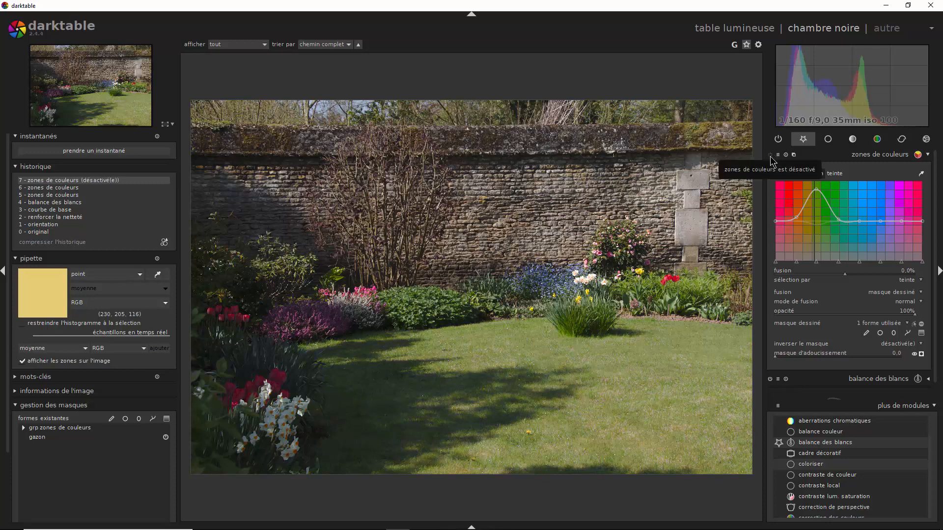
{"action": "left_click", "coordinate": [774, 160]}
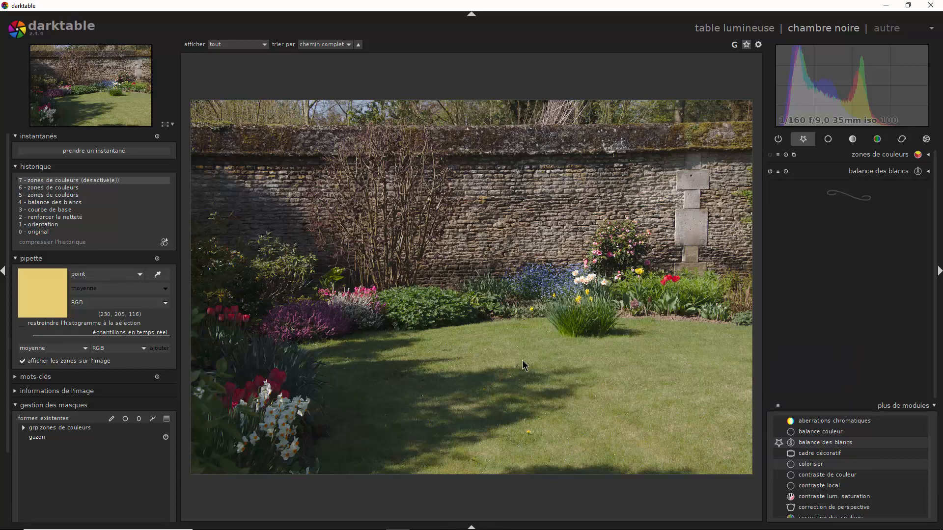
{"action": "left_click", "coordinate": [773, 156]}
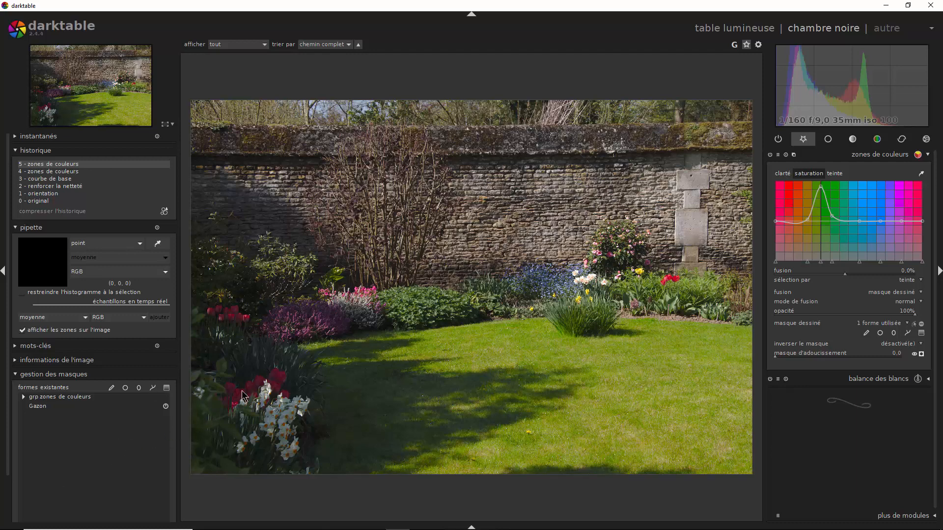
- Paint a small brush mask shape over the rear red tulips beside the purple flowers and rename it Tulipes 1
{"action": "left_click", "coordinate": [112, 388]}
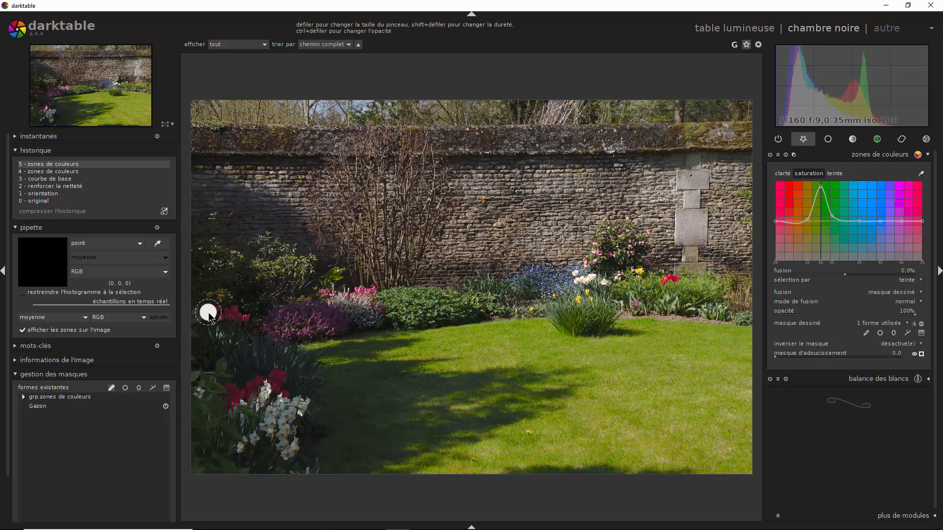
{"action": "left_click_drag", "start_coordinate": [239, 316], "coordinate": [211, 317]}
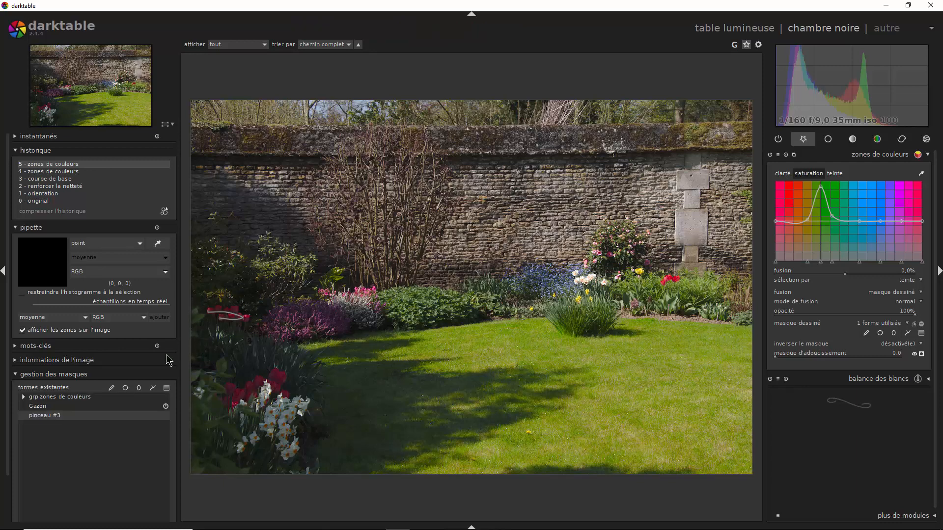
{"action": "double_click", "coordinate": [68, 416]}
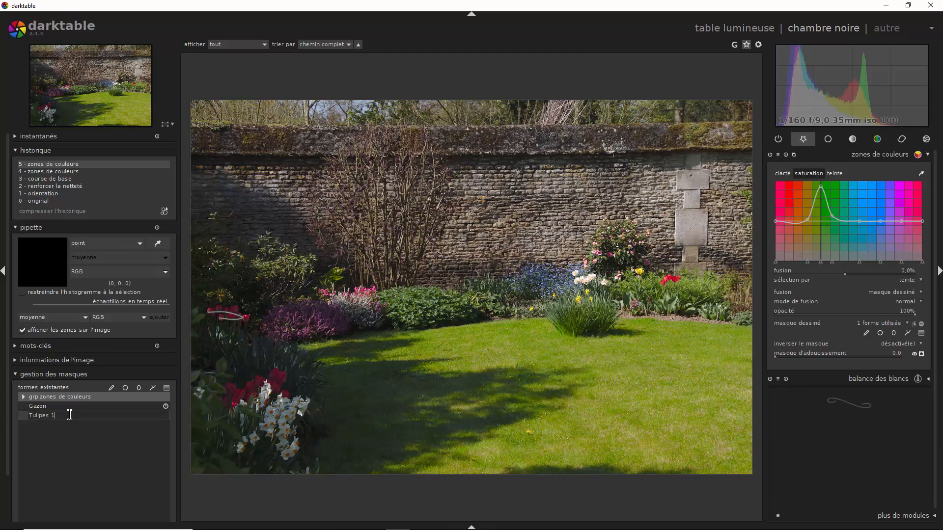
{"action": "key", "text": "Return"}
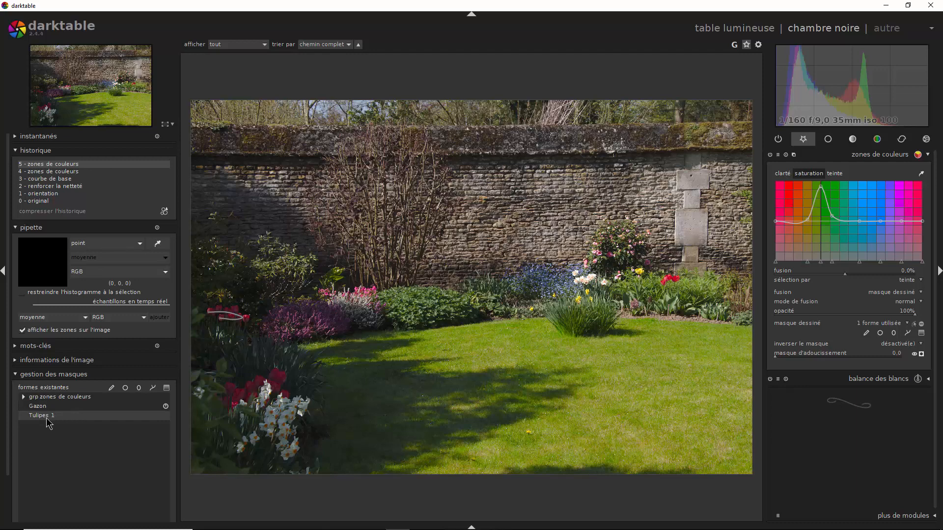
- Paint a second brush mask shape over the red tulips above the white daffodils and rename it Tulipes 2
{"action": "left_click", "coordinate": [112, 388]}
{"action": "mouse_move", "coordinate": [226, 401]}
{"action": "left_mouse_down"}
{"action": "mouse_move", "coordinate": [269, 375]}
{"action": "mouse_move", "coordinate": [287, 389]}
{"action": "mouse_move", "coordinate": [268, 374]}
{"action": "mouse_move", "coordinate": [247, 394]}
{"action": "left_mouse_up"}
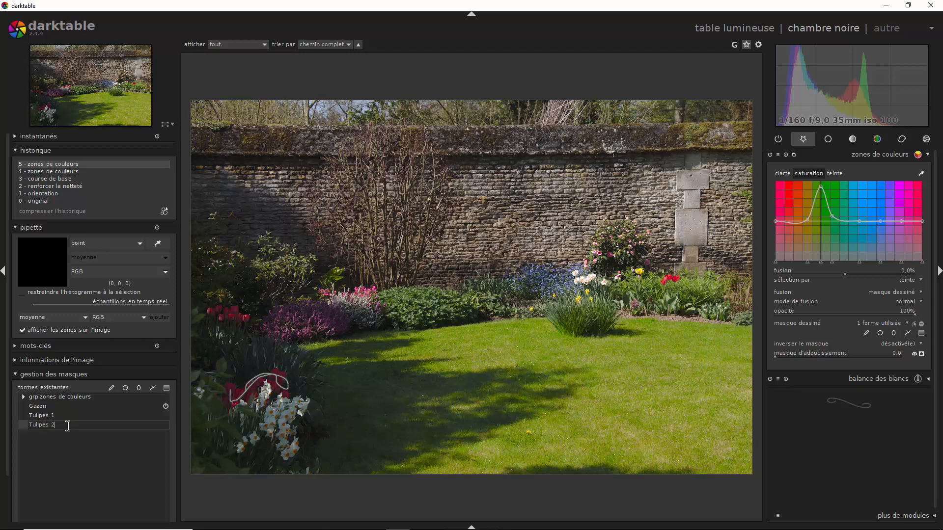
{"action": "key", "text": "Return"}
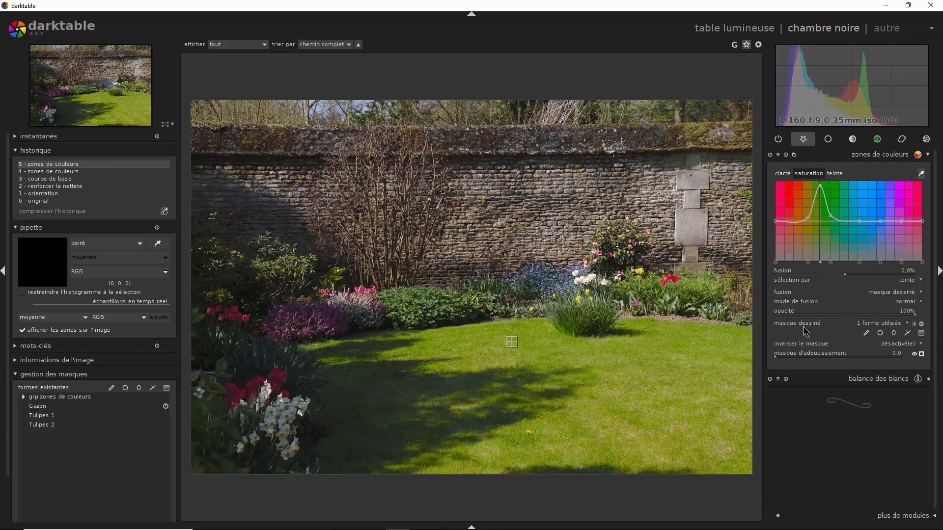
- Add the existing shapes Tulipes 1 and Tulipes 2 to the zones de couleurs drawn mask and check the mask coverage
{"action": "left_click", "coordinate": [879, 325]}
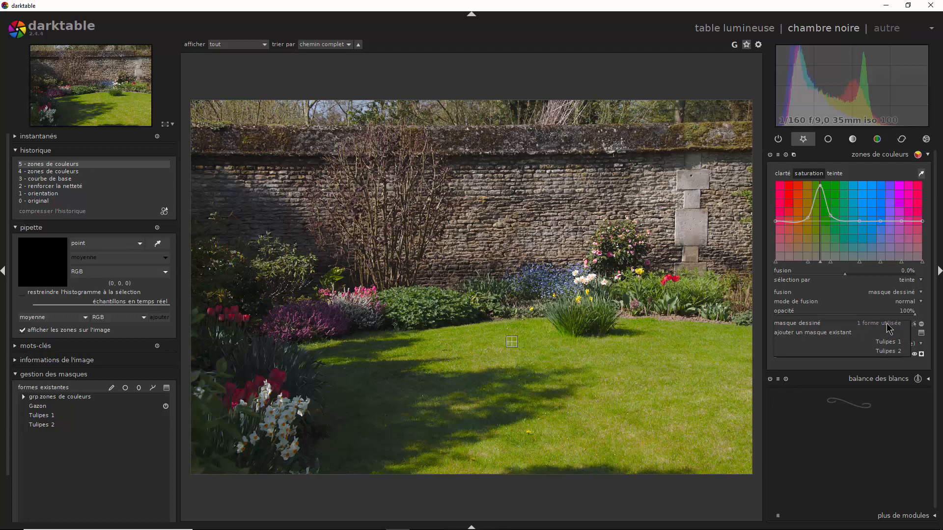
{"action": "left_click", "coordinate": [886, 342]}
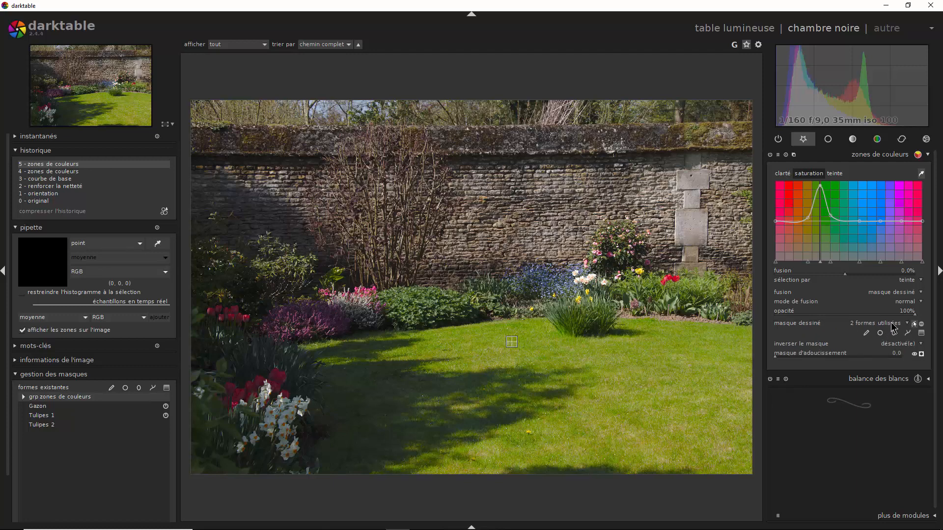
{"action": "left_click", "coordinate": [900, 323]}
{"action": "left_click", "coordinate": [896, 342]}
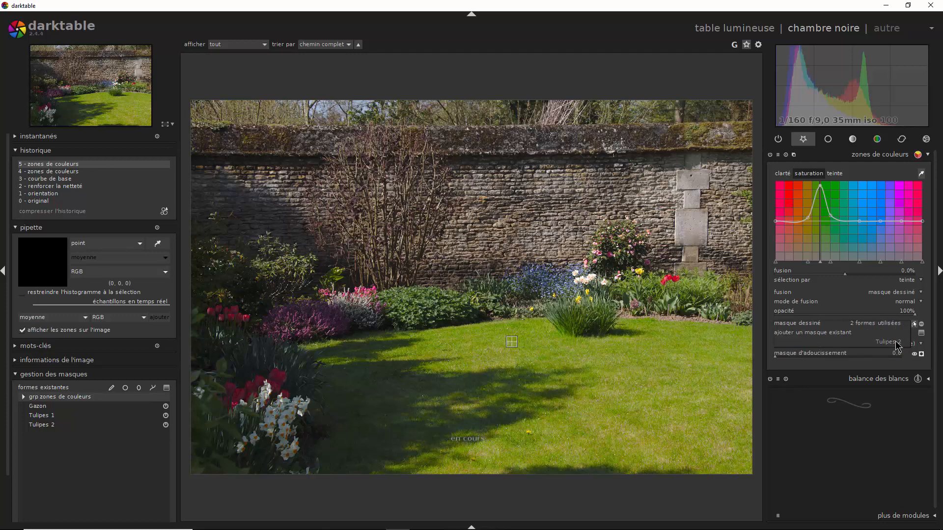
{"action": "left_click", "coordinate": [922, 354]}
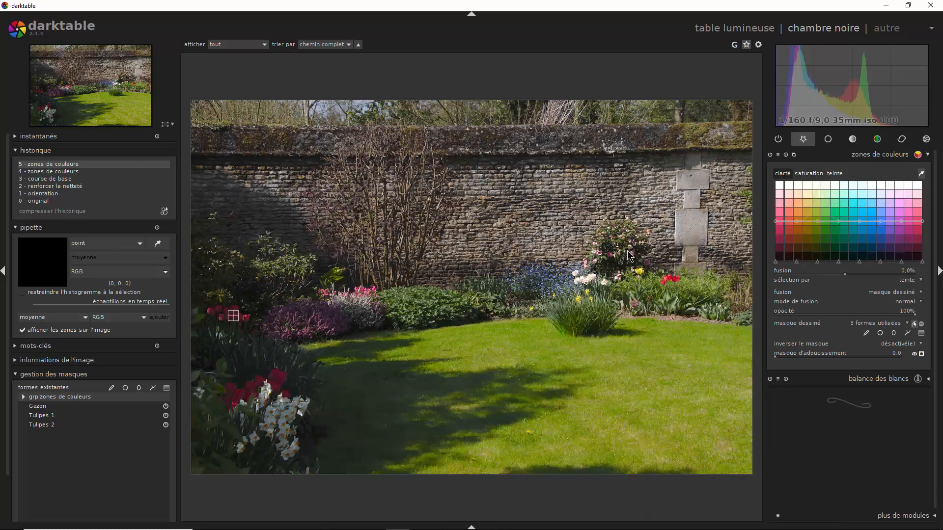
- Restart the colour picker for the clarté curve and sample the rear red tulips
{"action": "left_click", "coordinate": [921, 176]}
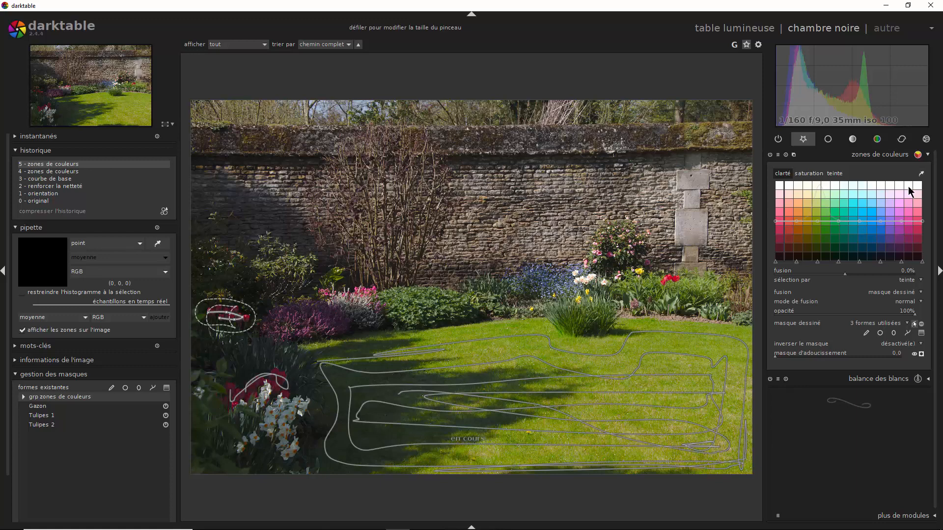
{"action": "left_click", "coordinate": [921, 176]}
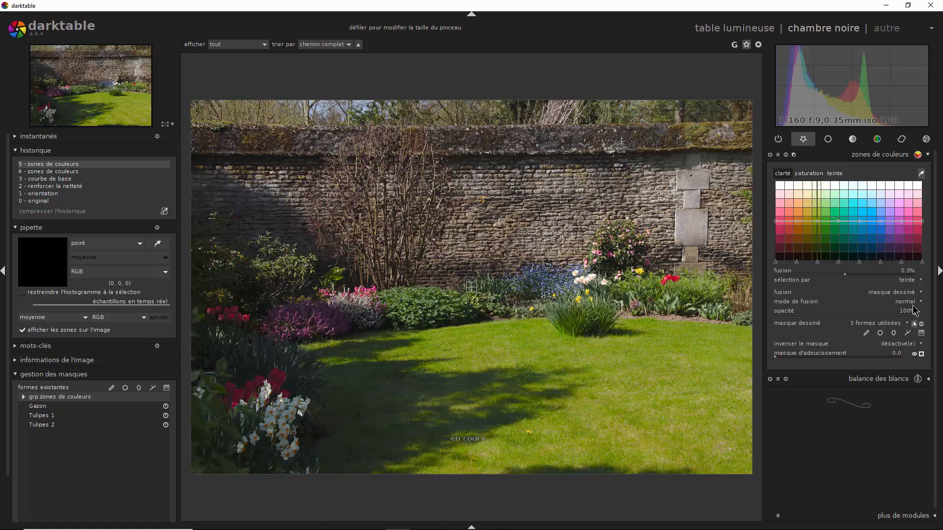
{"action": "left_click", "coordinate": [232, 317]}
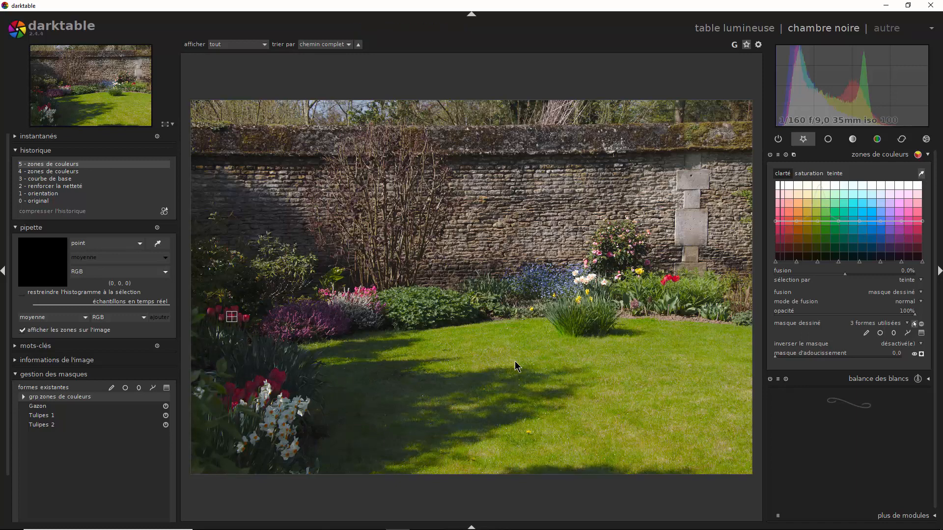
- Move a clarté curve node toward the red hues and raise the curve at the sampled red to brighten the tulips
{"action": "left_click", "coordinate": [803, 174]}
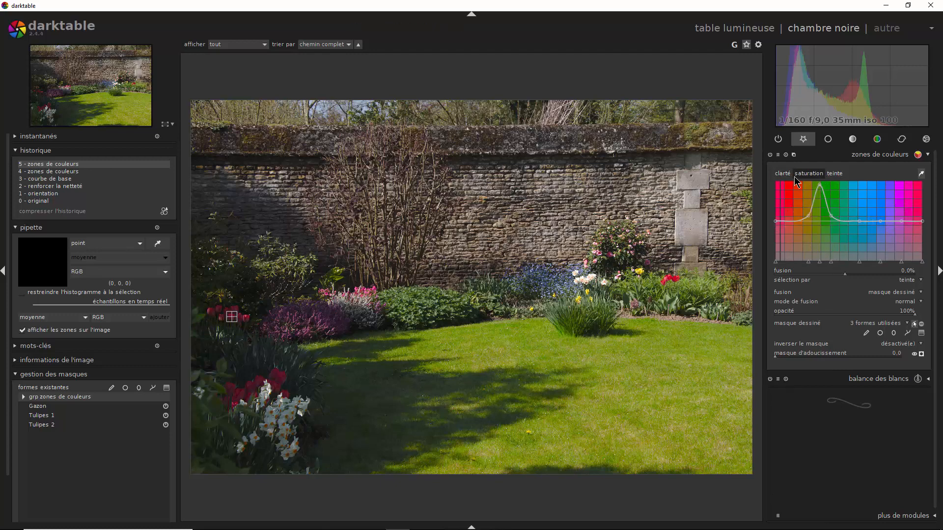
{"action": "left_click", "coordinate": [780, 174]}
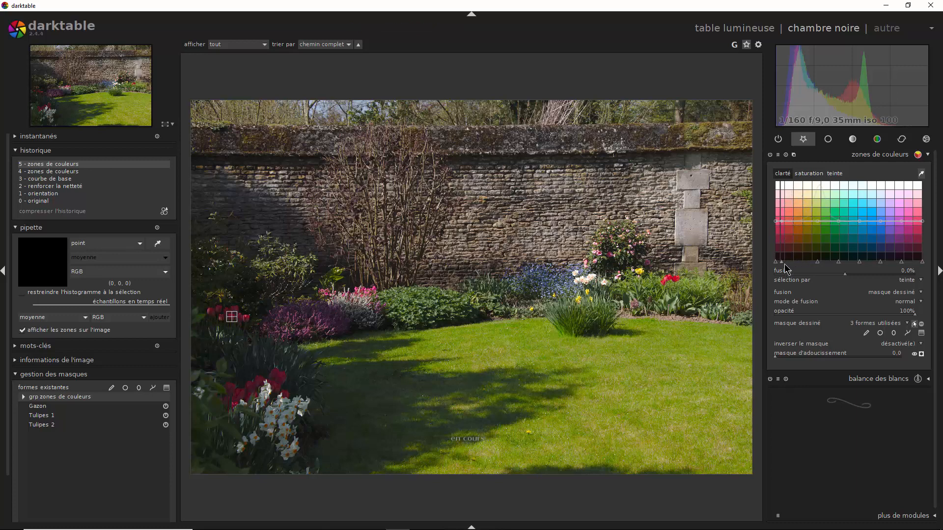
{"action": "left_click_drag", "start_coordinate": [817, 267], "coordinate": [790, 267]}
{"action": "left_click_drag", "start_coordinate": [781, 220], "coordinate": [781, 182]}
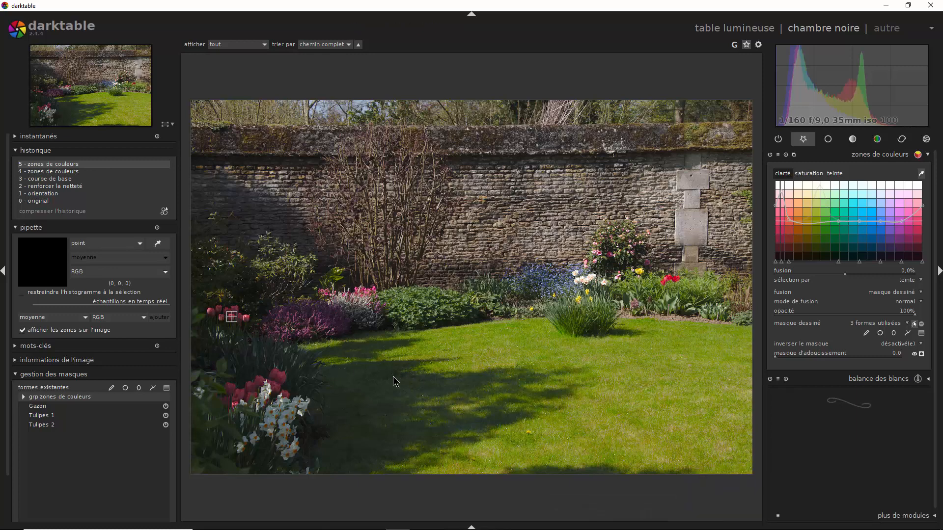
- Pull the red end of the saturation curve down to the minimum to desaturate the masked tulips
{"action": "left_click", "coordinate": [808, 174]}
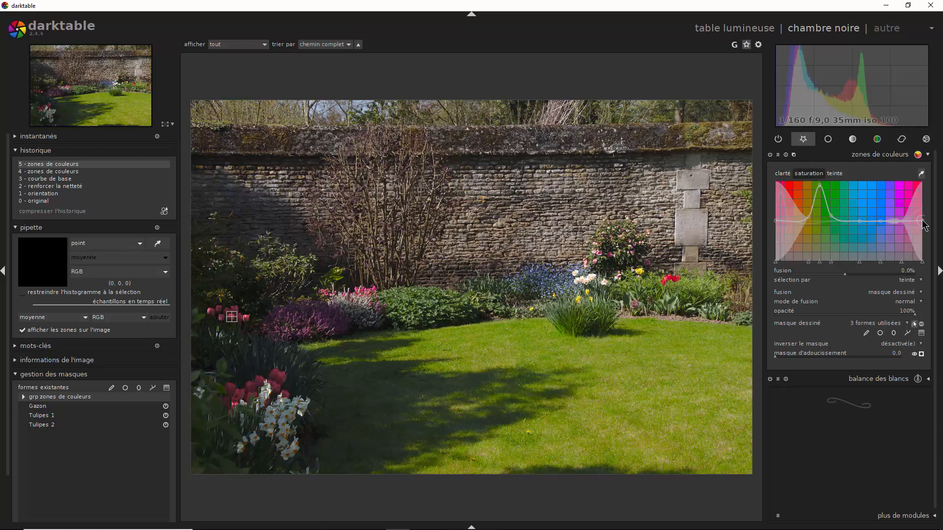
{"action": "left_click_drag", "start_coordinate": [922, 219], "coordinate": [917, 260]}
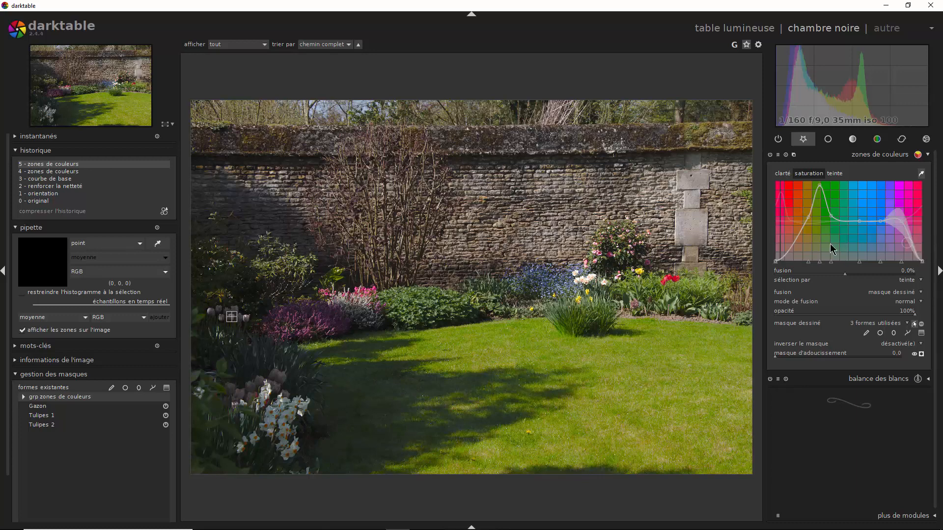
- Raise the red end of the saturation curve to the maximum to intensify the tulips, and fine-tune the neighbouring yellow node
{"action": "left_click_drag", "start_coordinate": [775, 263], "coordinate": [780, 182]}
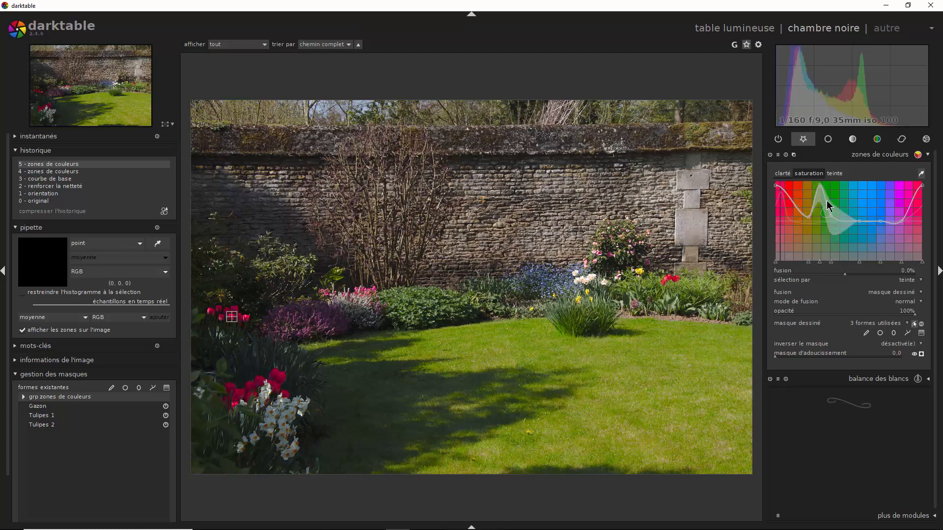
{"action": "left_click_drag", "start_coordinate": [809, 219], "coordinate": [810, 220]}
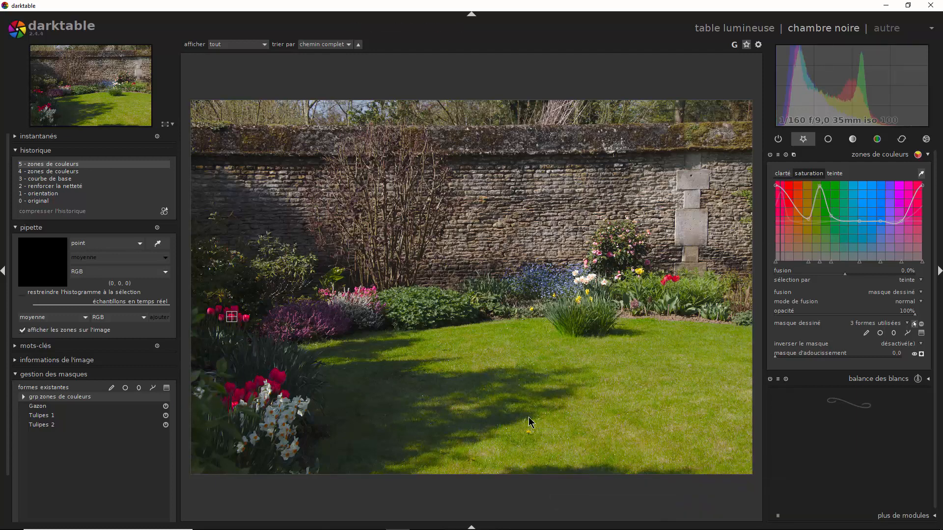
{"action": "left_click", "coordinate": [921, 355]}
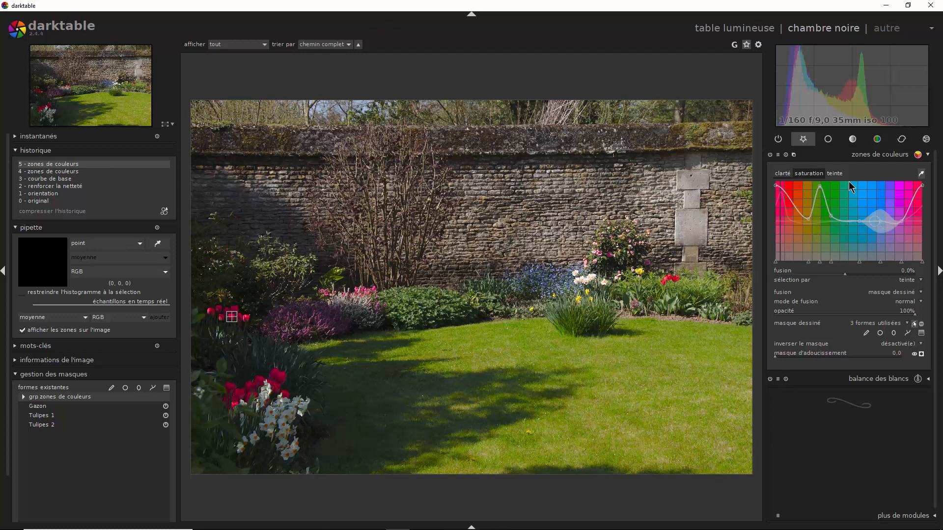
- Create a new zones de couleurs instance and paint a brush shape named Bruyères azalées over the heather and azaleas
{"action": "left_click", "coordinate": [794, 155]}
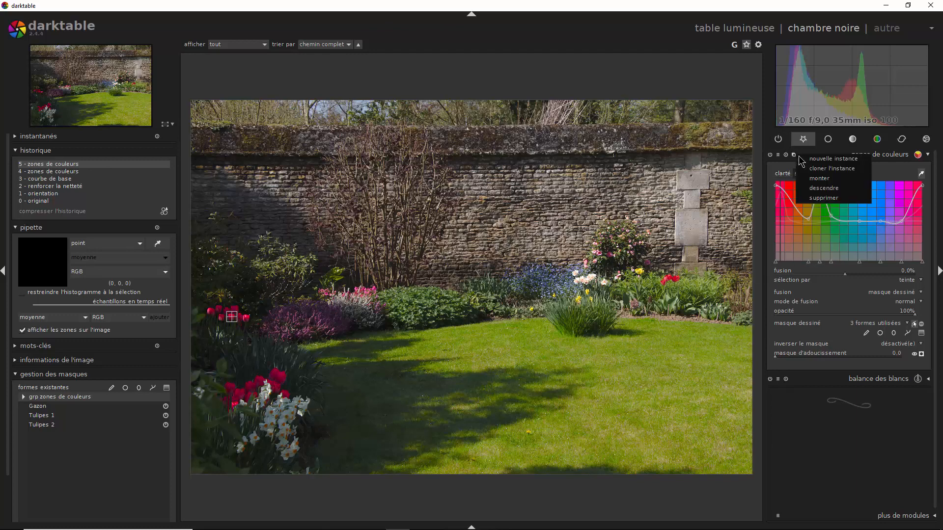
{"action": "left_click", "coordinate": [811, 159]}
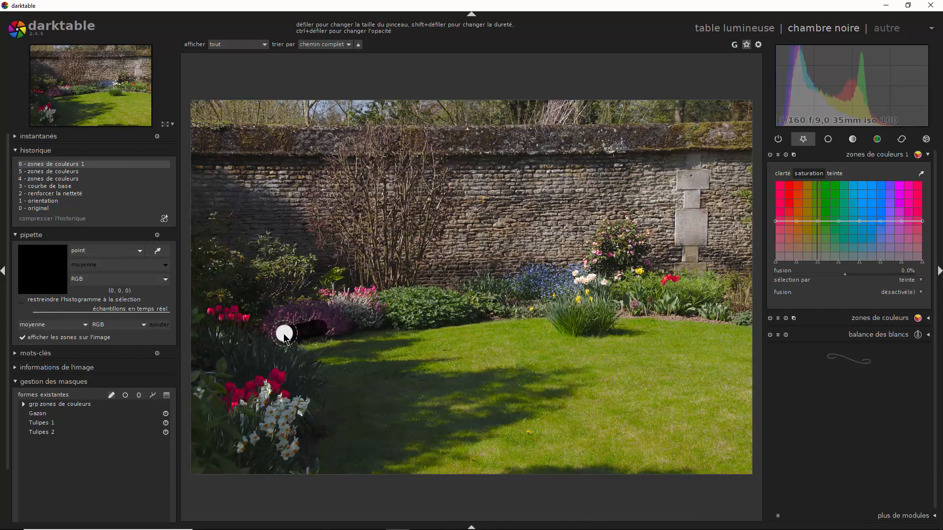
{"action": "mouse_move", "coordinate": [284, 334]}
{"action": "left_mouse_down"}
{"action": "mouse_move", "coordinate": [269, 326]}
{"action": "mouse_move", "coordinate": [335, 297]}
{"action": "mouse_move", "coordinate": [355, 300]}
{"action": "left_mouse_up"}
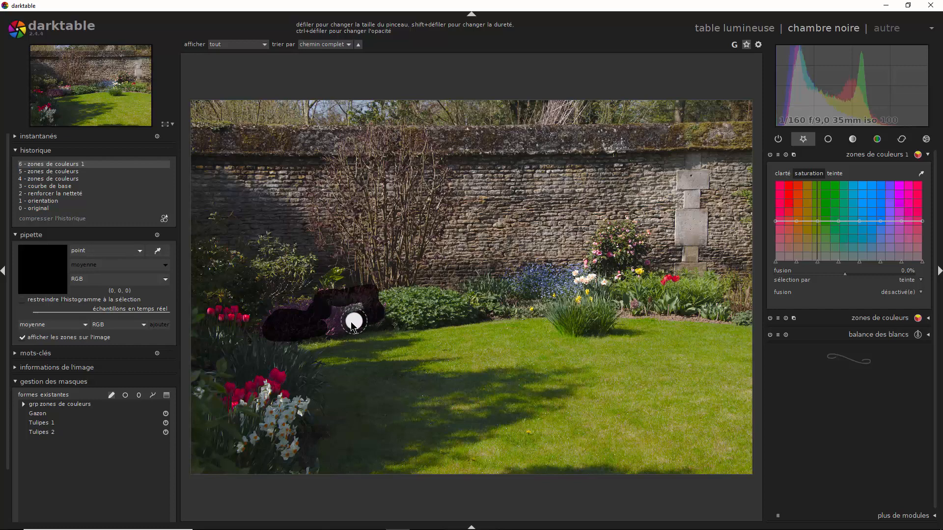
{"action": "mouse_move", "coordinate": [326, 316]}
{"action": "left_mouse_down"}
{"action": "mouse_move", "coordinate": [361, 307]}
{"action": "mouse_move", "coordinate": [372, 317]}
{"action": "mouse_move", "coordinate": [321, 326]}
{"action": "mouse_move", "coordinate": [374, 319]}
{"action": "mouse_move", "coordinate": [339, 314]}
{"action": "left_mouse_up"}
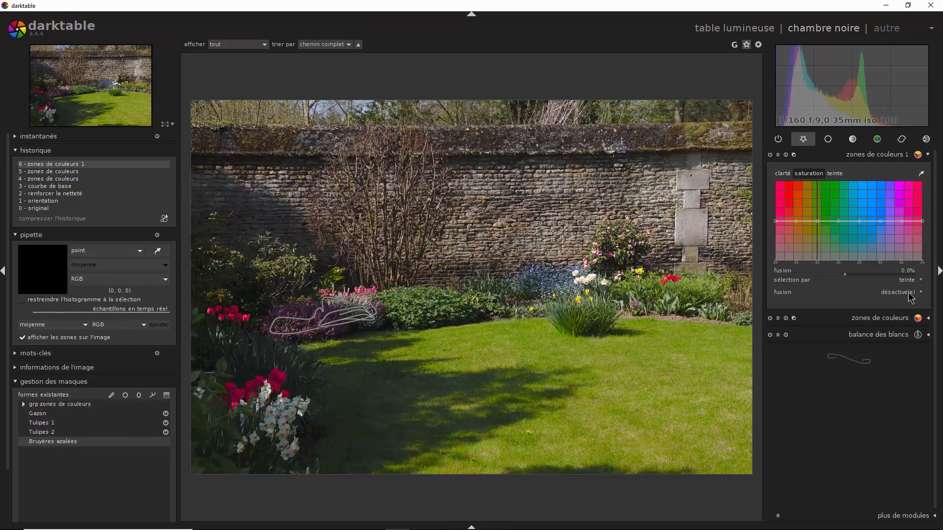
- Set the new instance's blending to masque dessiné, add the existing Bruyères azalées shape, and check the mask coverage
{"action": "left_click", "coordinate": [890, 297]}
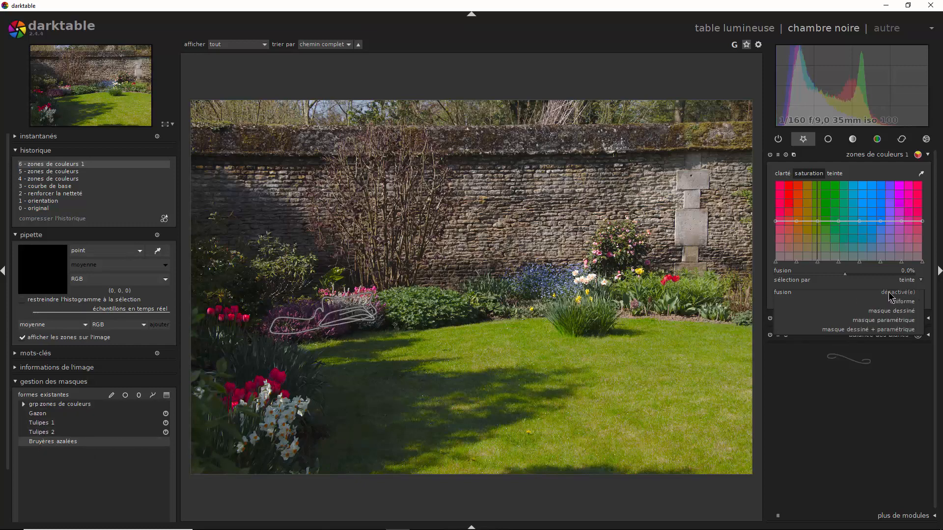
{"action": "left_click", "coordinate": [895, 312]}
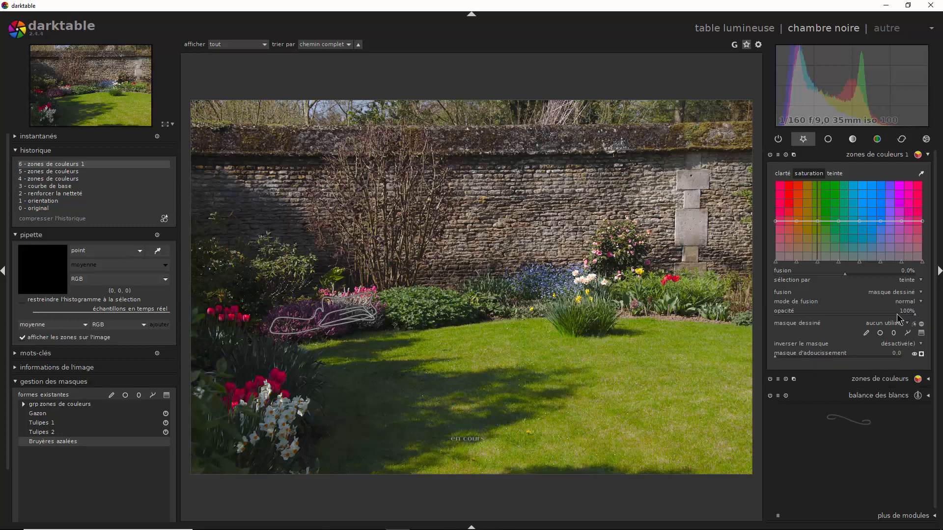
{"action": "left_click", "coordinate": [906, 325]}
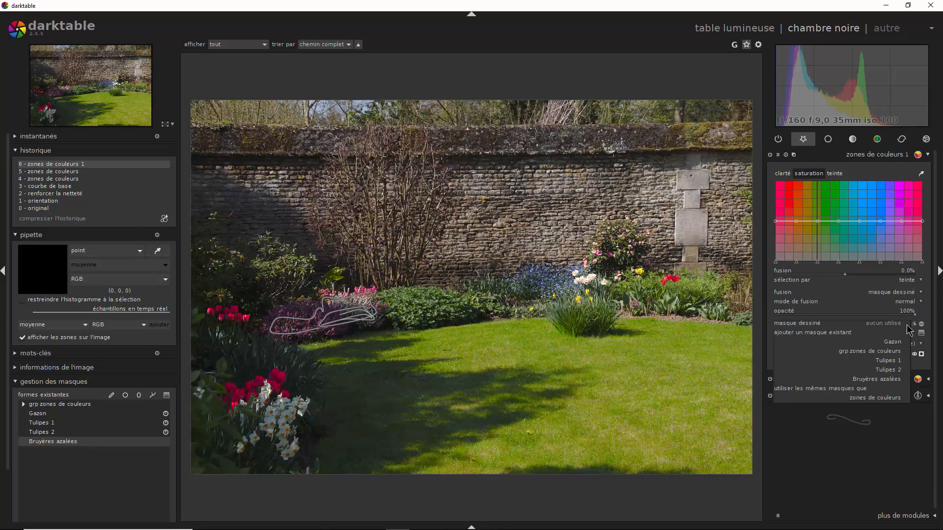
{"action": "left_click", "coordinate": [877, 380]}
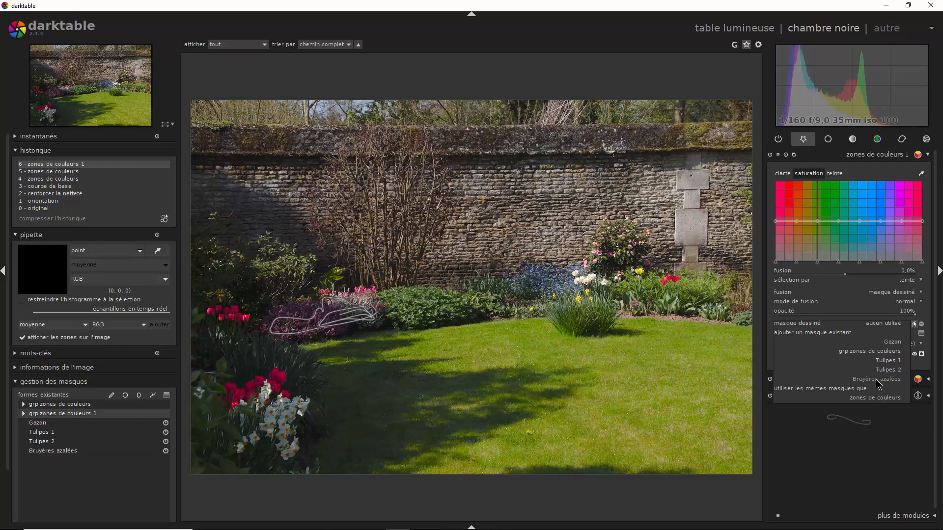
{"action": "left_click", "coordinate": [878, 382]}
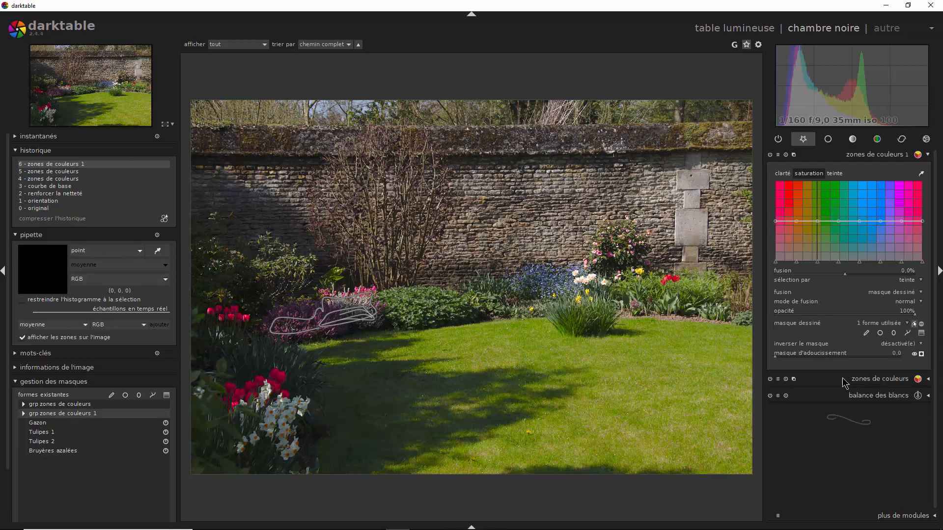
{"action": "left_click", "coordinate": [921, 354]}
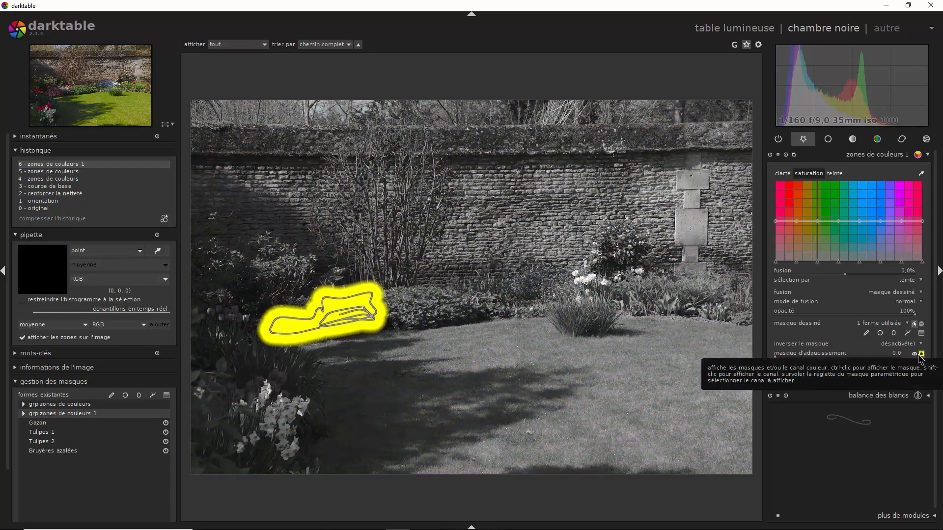
{"action": "left_click", "coordinate": [921, 354]}
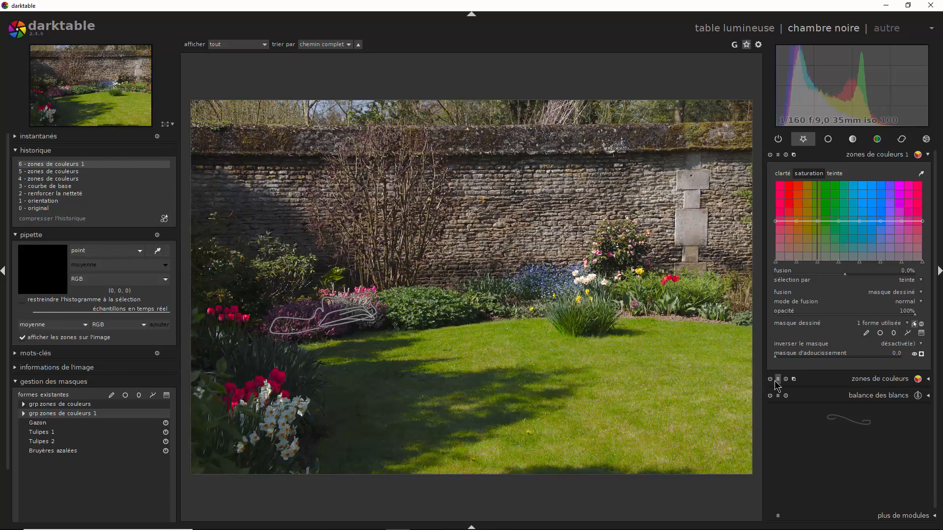
- Sample the purple heather, shift a saturation node toward pink, and moderately raise the pink end of the curve
{"action": "left_click", "coordinate": [921, 173]}
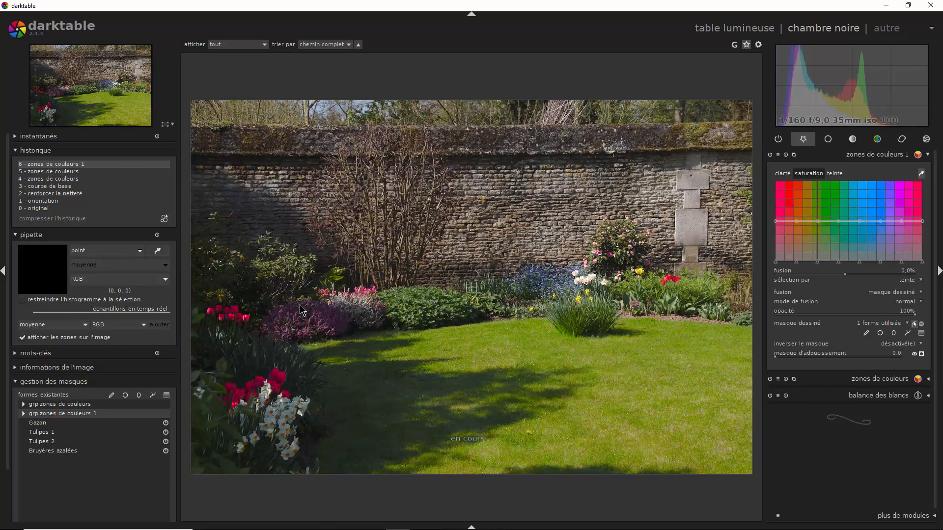
{"action": "left_click", "coordinate": [307, 323]}
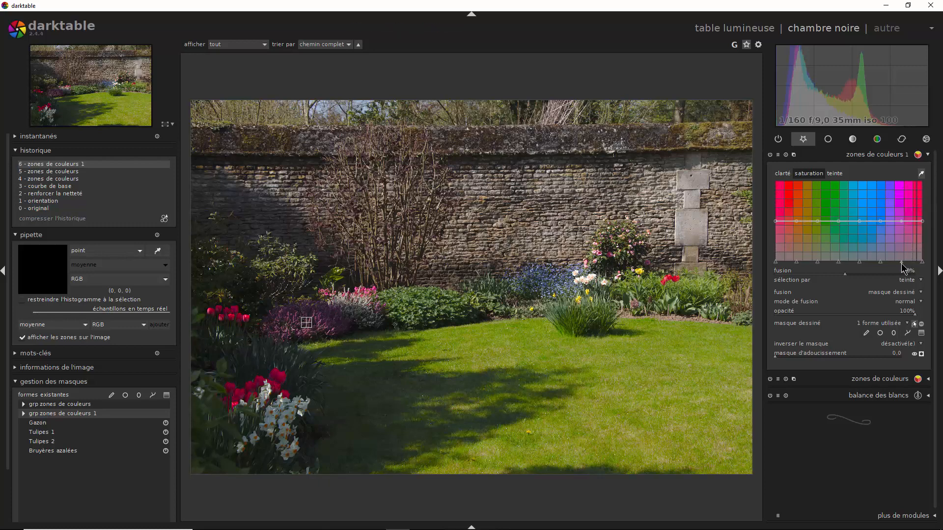
{"action": "left_click_drag", "start_coordinate": [901, 264], "coordinate": [914, 265]}
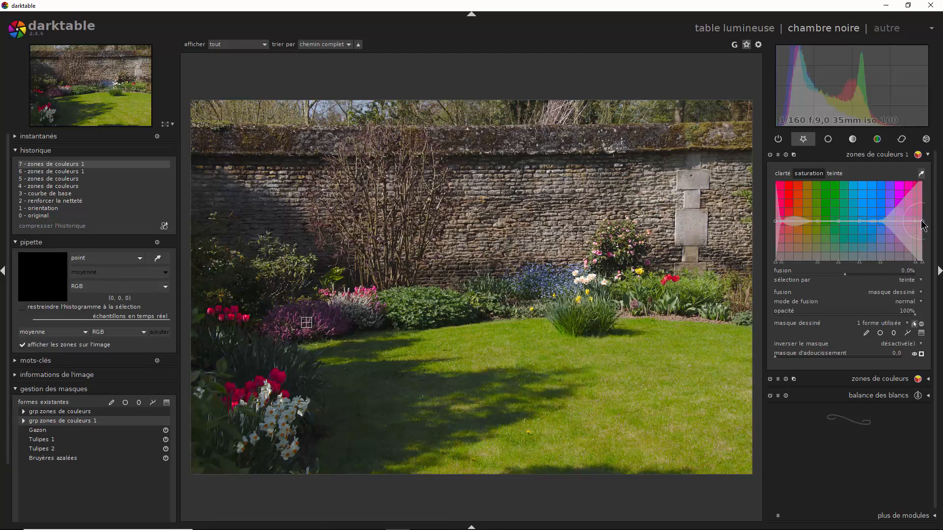
{"action": "left_click_drag", "start_coordinate": [921, 222], "coordinate": [921, 188]}
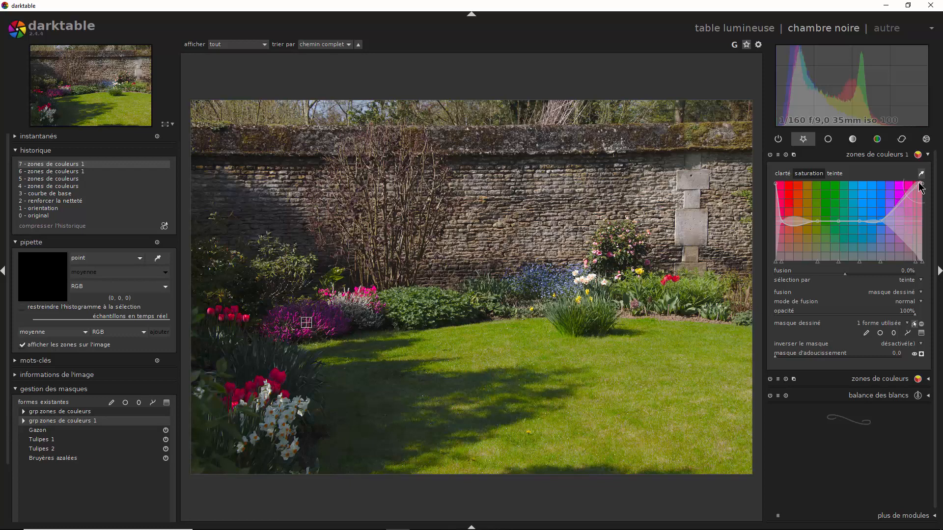
{"action": "left_click_drag", "start_coordinate": [919, 186], "coordinate": [921, 201]}
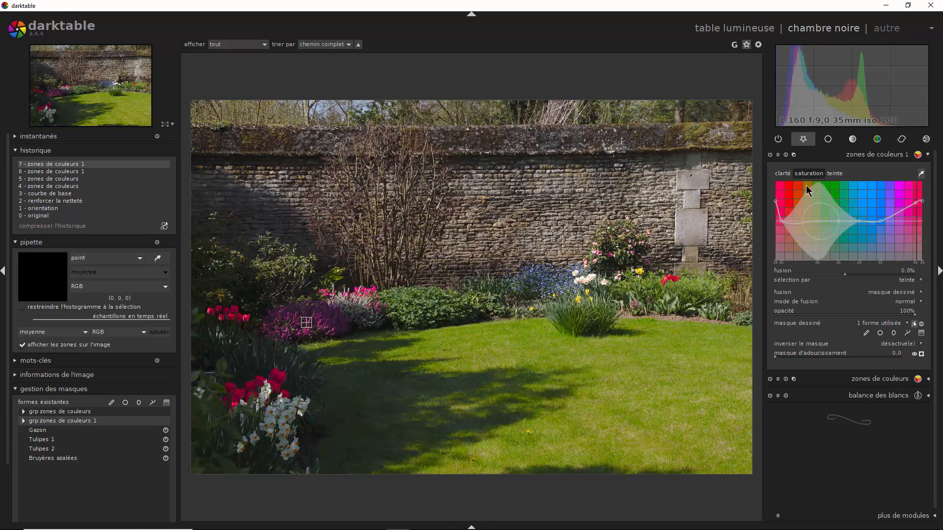
- Move a clarté curve node toward the sampled pink hue and raise the curve's pink end to brighten the heather
{"action": "left_click", "coordinate": [781, 174]}
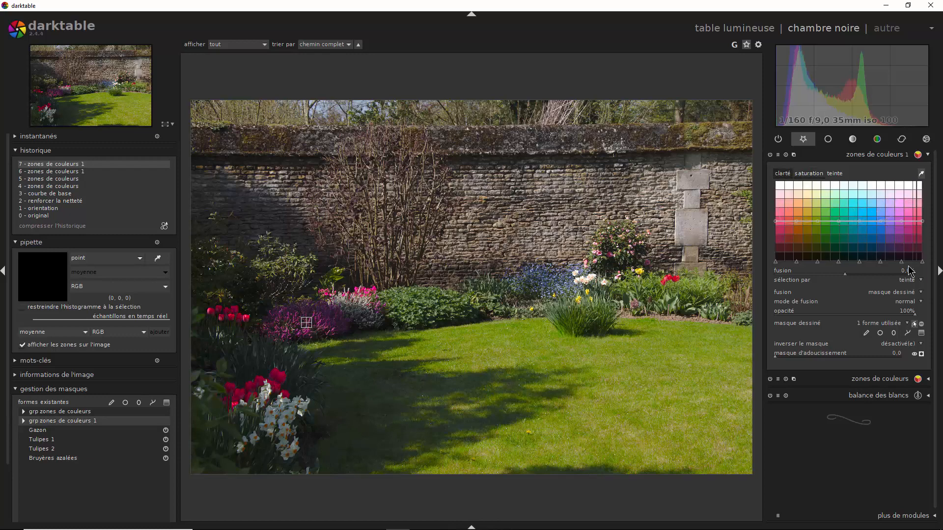
{"action": "left_click_drag", "start_coordinate": [902, 261], "coordinate": [912, 262]}
{"action": "left_click_drag", "start_coordinate": [918, 219], "coordinate": [923, 203]}
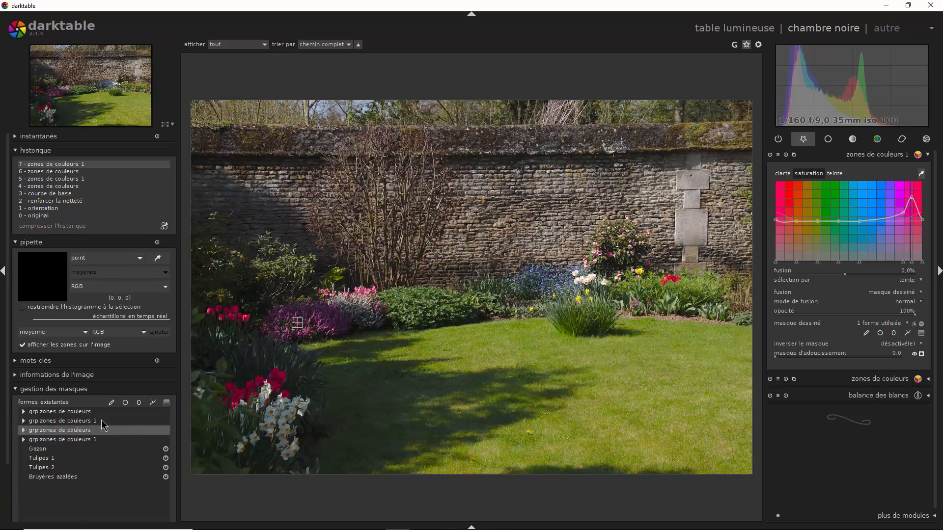
- Paint a brush shape over the rhododendron against the wall using a larger brush, and rename the shape Rhodo
{"action": "left_click", "coordinate": [110, 404]}
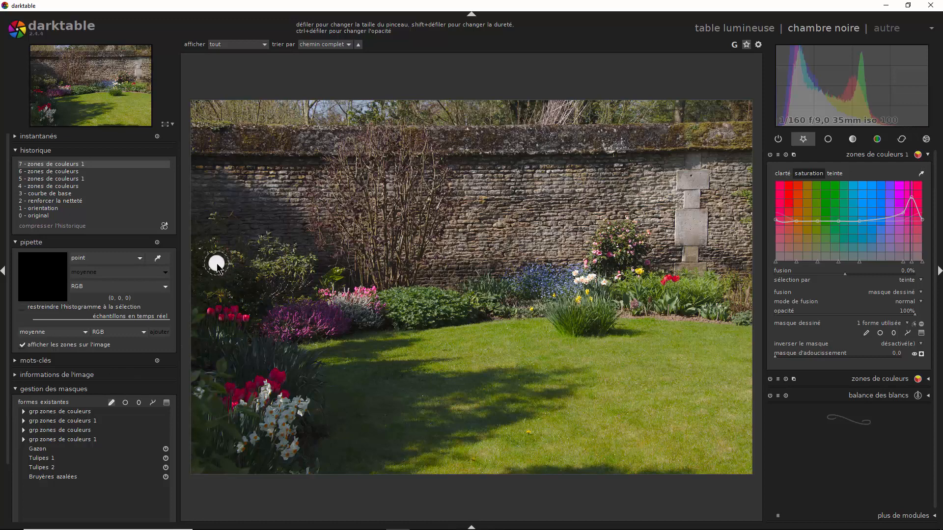
{"action": "scroll", "coordinate": [218, 268], "scroll_direction": "up", "scroll_amount": 3}
{"action": "mouse_move", "coordinate": [204, 254]}
{"action": "left_mouse_down"}
{"action": "mouse_move", "coordinate": [217, 257]}
{"action": "mouse_move", "coordinate": [207, 284]}
{"action": "left_mouse_up"}
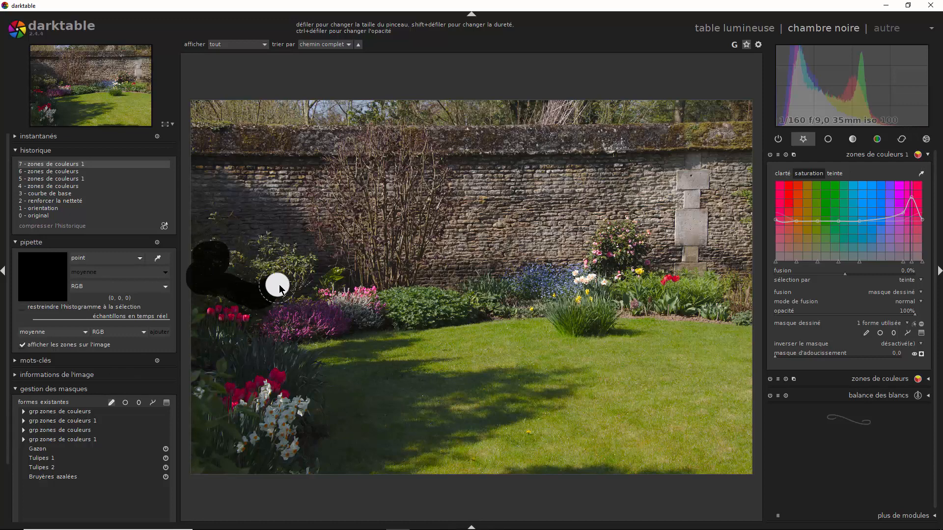
{"action": "mouse_move", "coordinate": [298, 281]}
{"action": "left_mouse_down"}
{"action": "mouse_move", "coordinate": [272, 247]}
{"action": "mouse_move", "coordinate": [274, 260]}
{"action": "mouse_move", "coordinate": [255, 275]}
{"action": "mouse_move", "coordinate": [230, 260]}
{"action": "mouse_move", "coordinate": [247, 263]}
{"action": "mouse_move", "coordinate": [277, 244]}
{"action": "mouse_move", "coordinate": [297, 265]}
{"action": "left_mouse_up"}
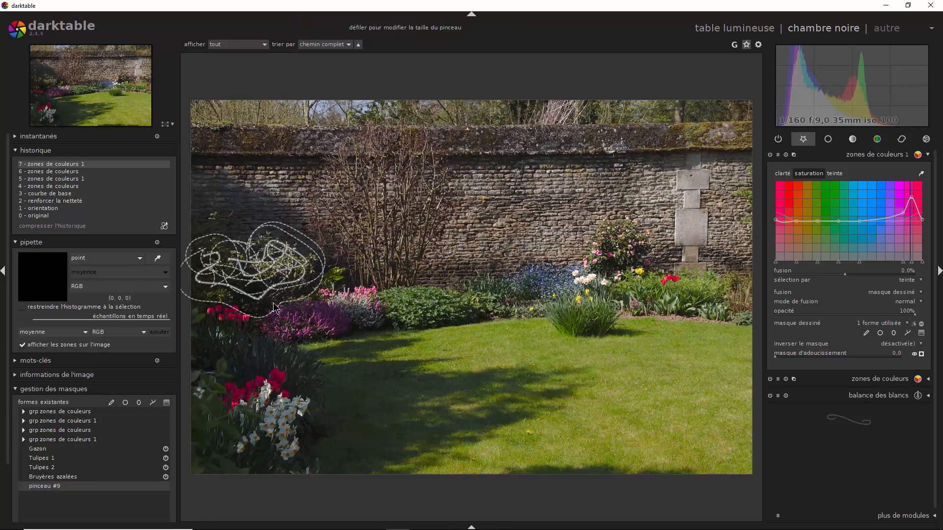
{"action": "double_click", "coordinate": [71, 485]}
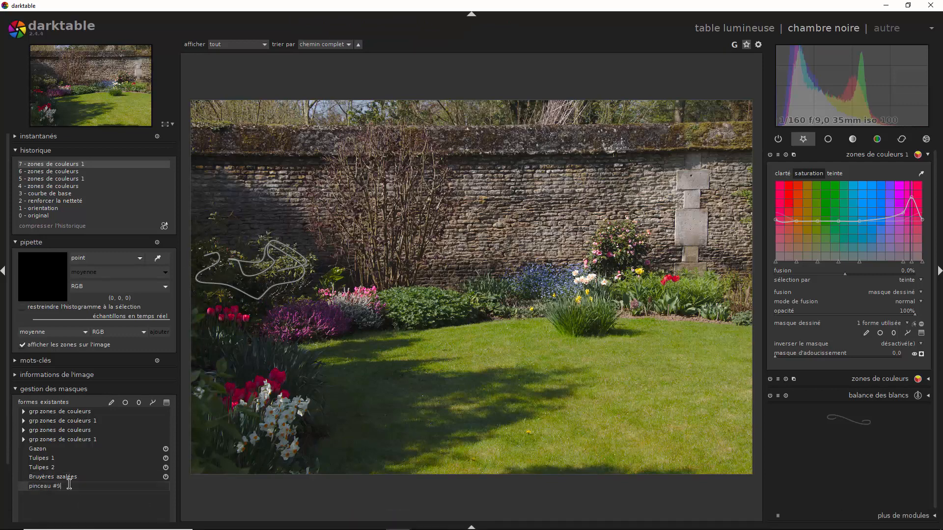
{"action": "key", "text": "Return"}
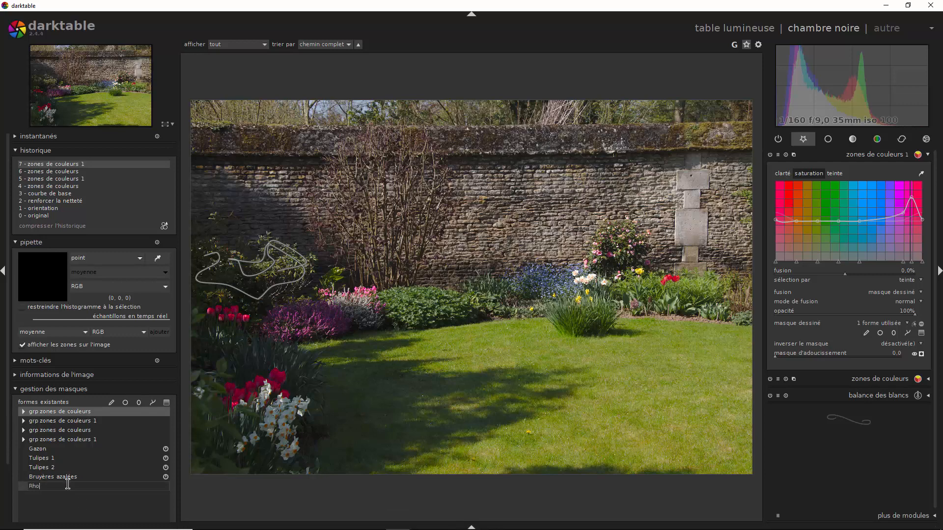
{"action": "key", "text": "Return"}
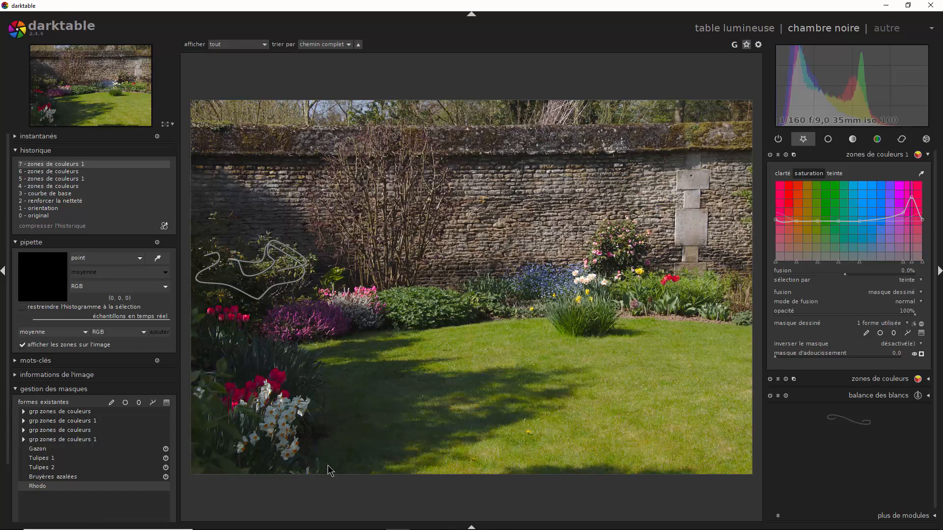
- Add the Rhodo shape to the zones de couleurs 1 drawn mask, check its coverage, and hide the shape outlines
{"action": "left_click", "coordinate": [887, 330]}
{"action": "left_click", "coordinate": [892, 400]}
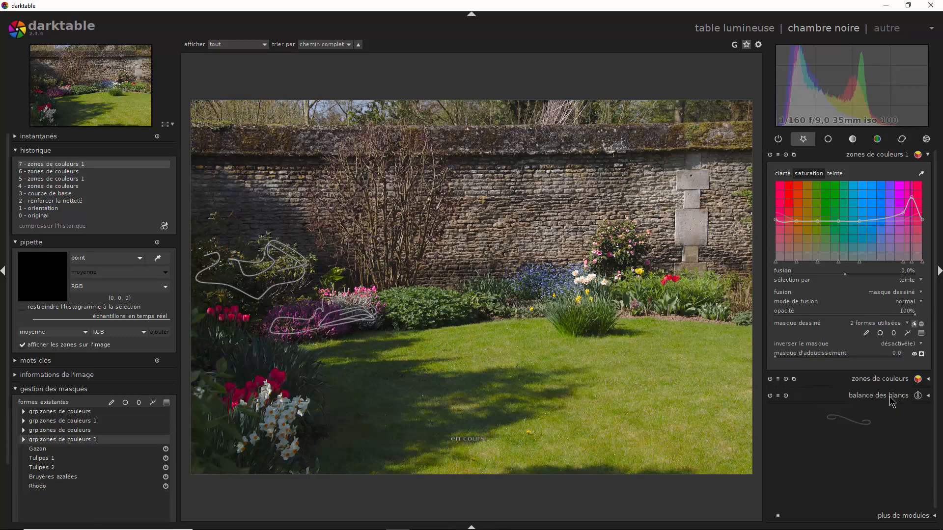
{"action": "left_click", "coordinate": [921, 355]}
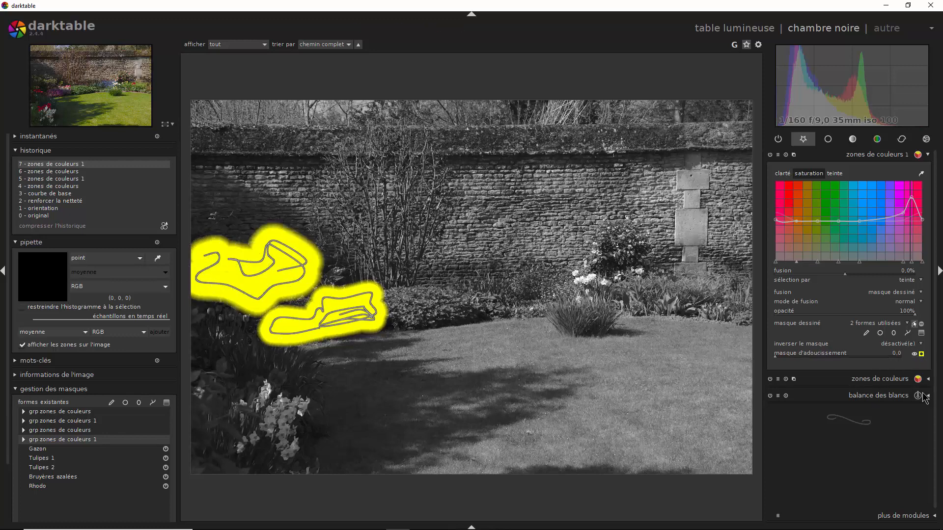
{"action": "left_click", "coordinate": [916, 325]}
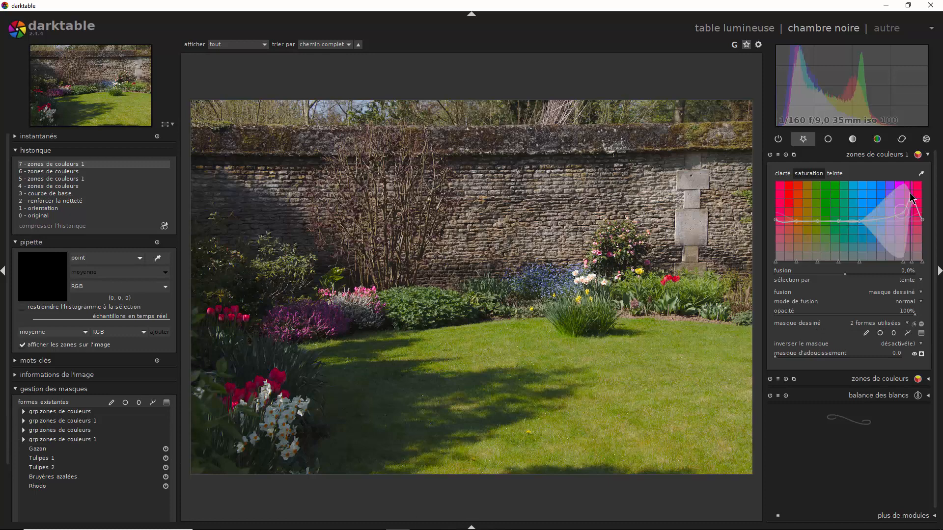
- Restart the colour picker for the saturation curve and sample the rhododendron leaves at 100% zoom
{"action": "left_click", "coordinate": [921, 174]}
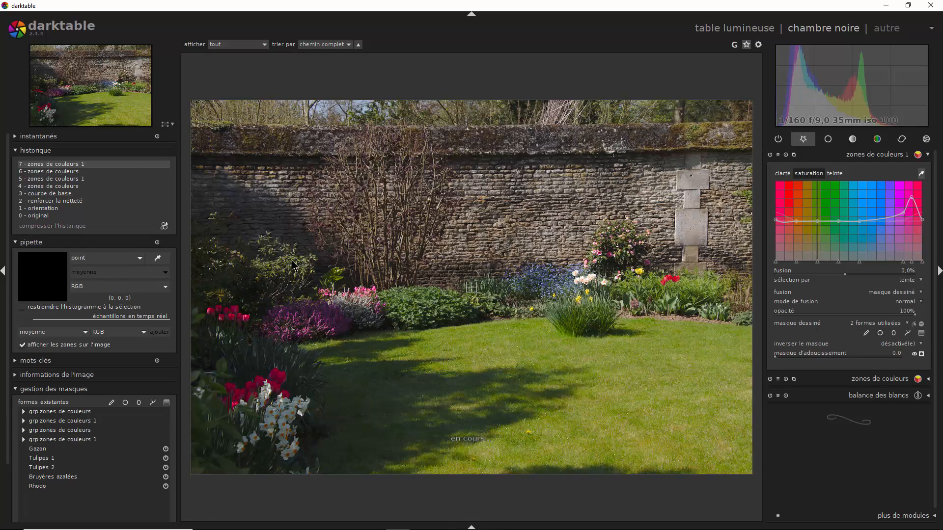
{"action": "left_click", "coordinate": [172, 126]}
{"action": "key", "text": "Escape"}
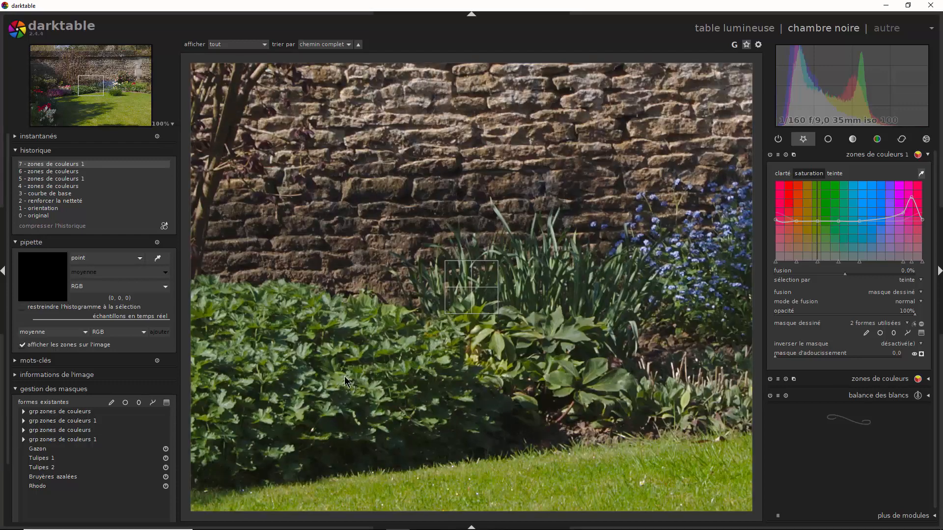
{"action": "left_click_drag", "start_coordinate": [88, 81], "coordinate": [52, 81]}
{"action": "left_click", "coordinate": [469, 265]}
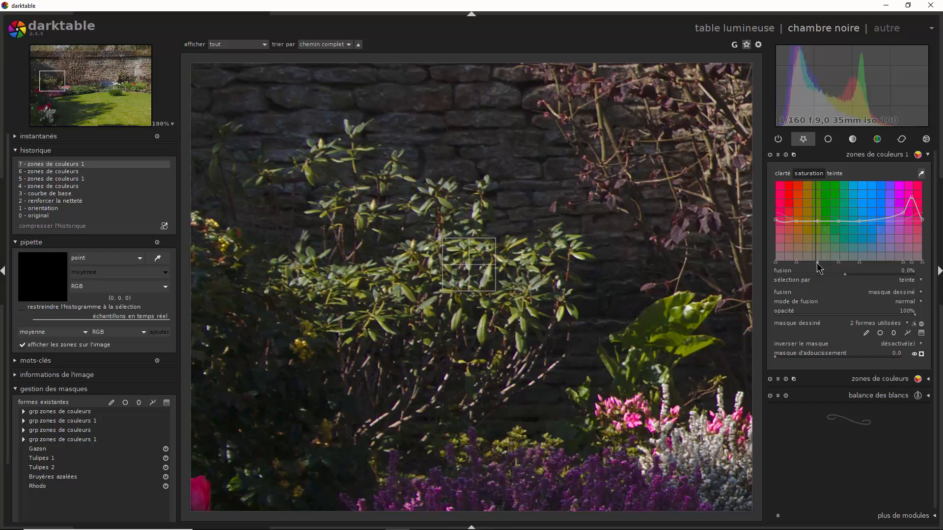
- Raise the saturation curve and slightly raise the clarté curve at the sampled yellow-green, and return to the full image view
{"action": "left_click_drag", "start_coordinate": [817, 263], "coordinate": [816, 263]}
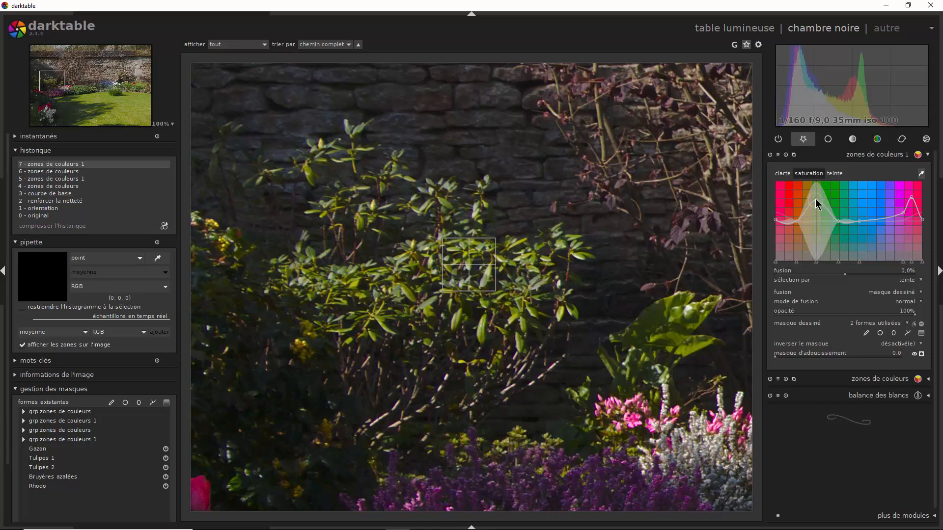
{"action": "left_click", "coordinate": [783, 174]}
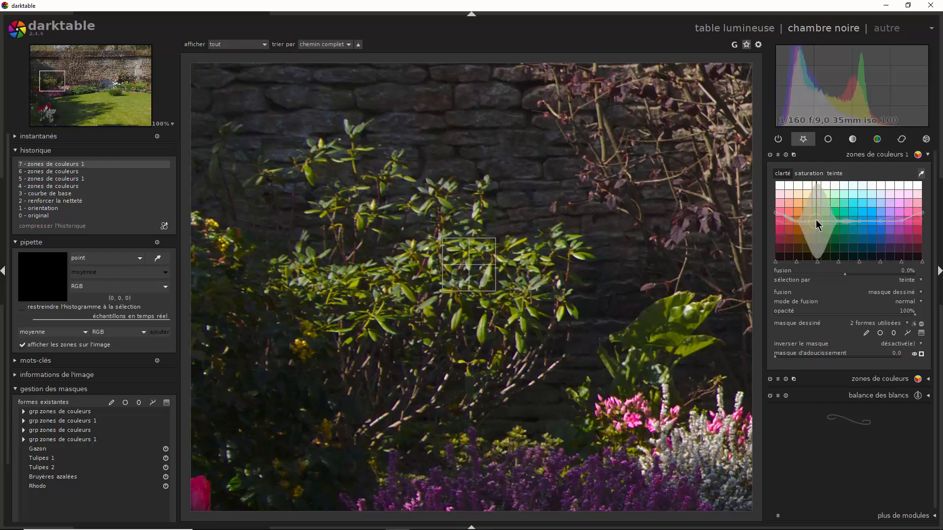
{"action": "left_click_drag", "start_coordinate": [815, 220], "coordinate": [818, 213]}
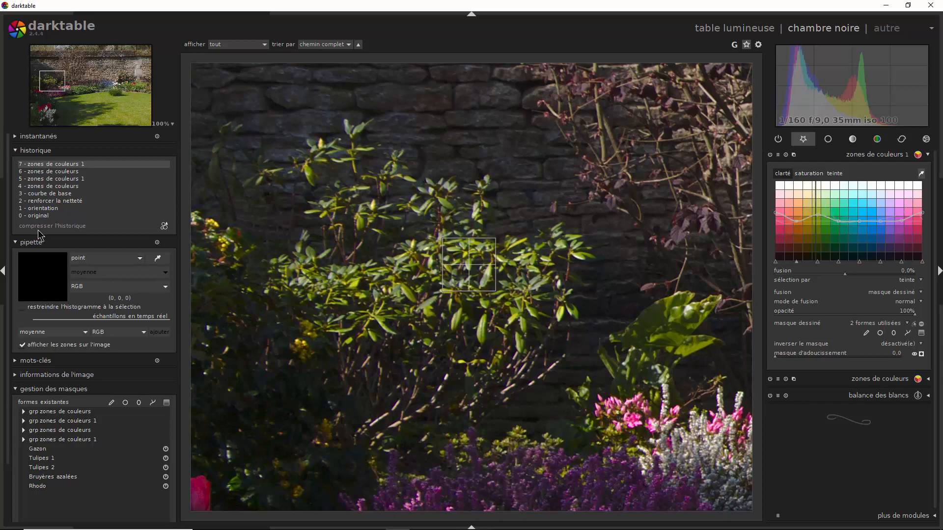
{"action": "left_click", "coordinate": [163, 123]}
{"action": "left_click", "coordinate": [172, 132]}
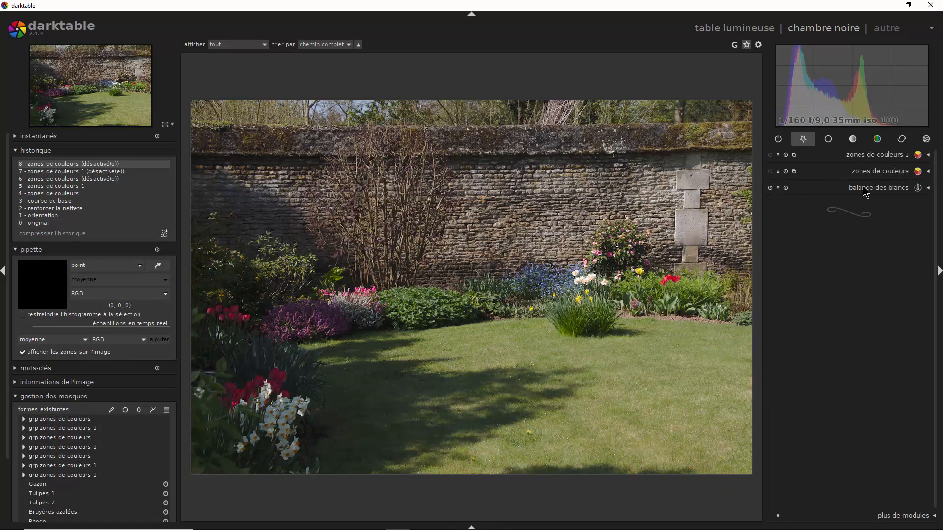
- Re-enable both zones de couleurs instances and compare the edited garden with a snapshot by sweeping the split line across the image
{"action": "left_click", "coordinate": [770, 171]}
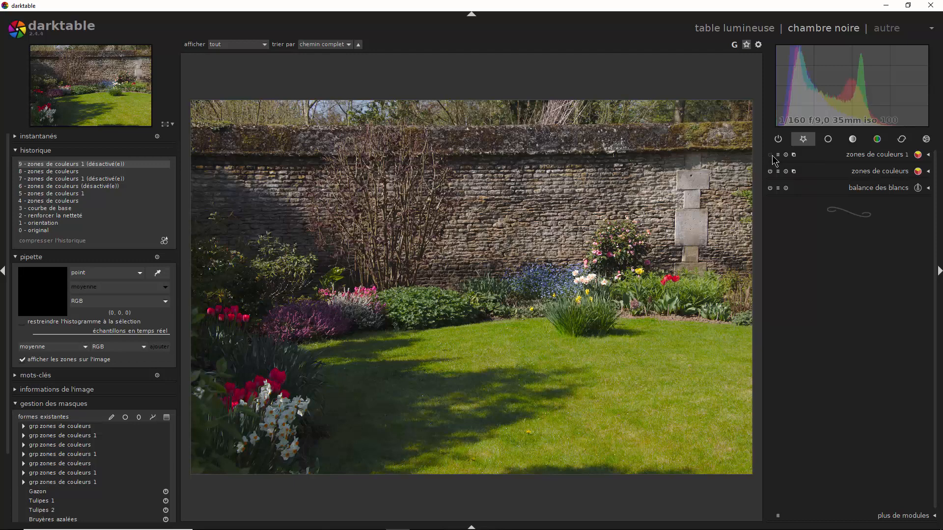
{"action": "left_click", "coordinate": [771, 156]}
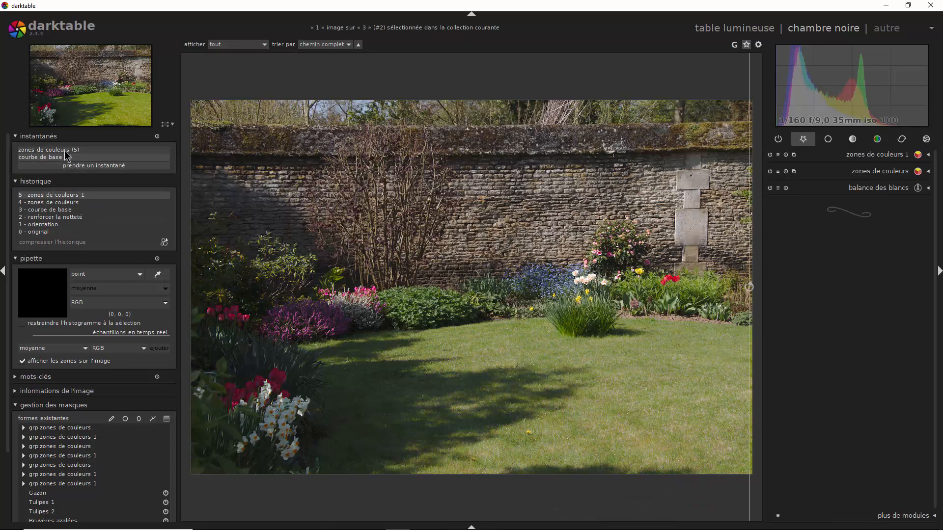
{"action": "left_click", "coordinate": [69, 153]}
{"action": "left_click_drag", "start_coordinate": [748, 248], "coordinate": [185, 306]}
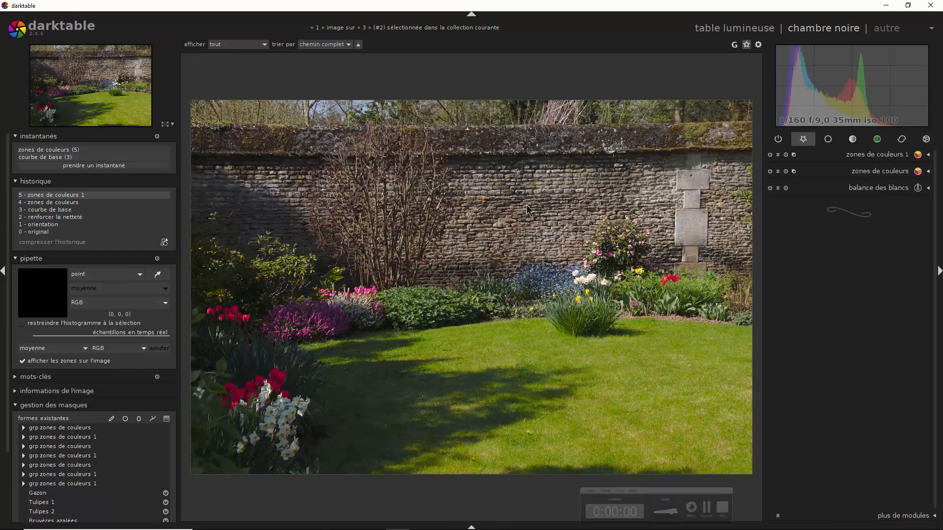